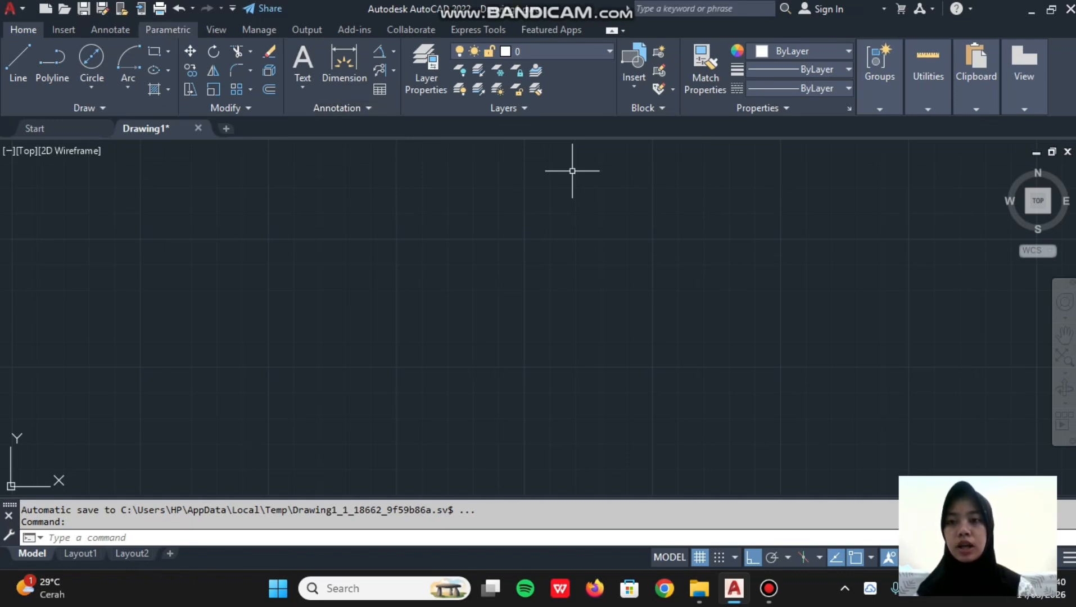
left_click(110, 29)
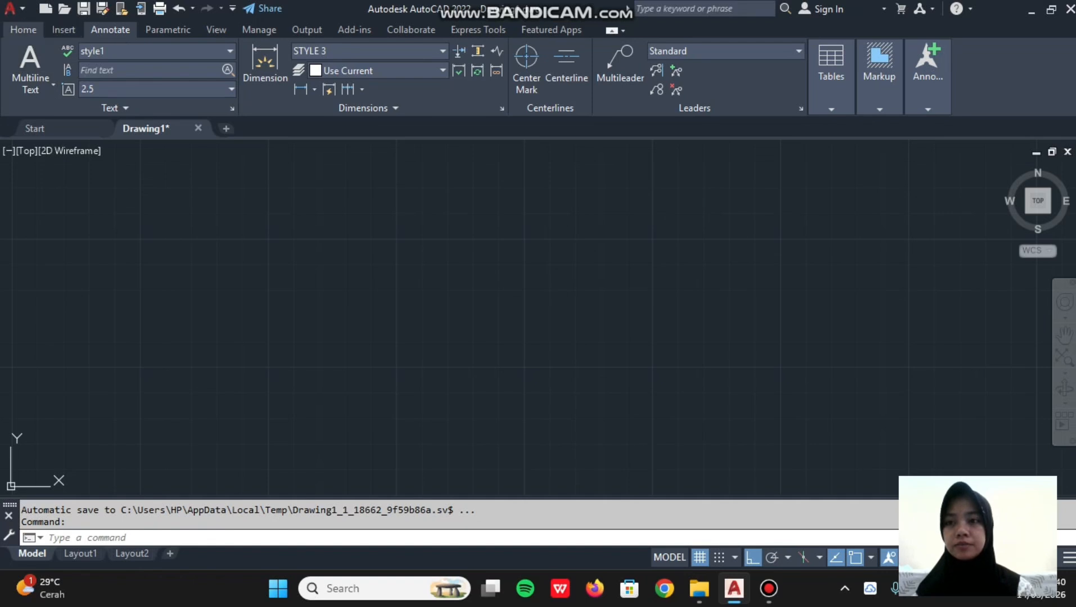
left_click(23, 29)
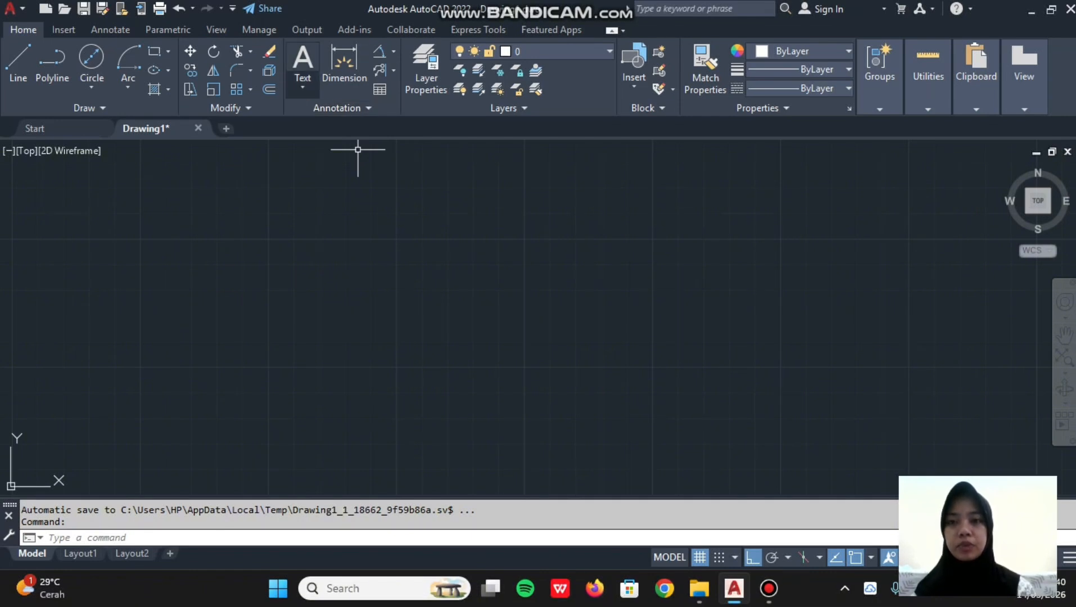
left_click(302, 86)
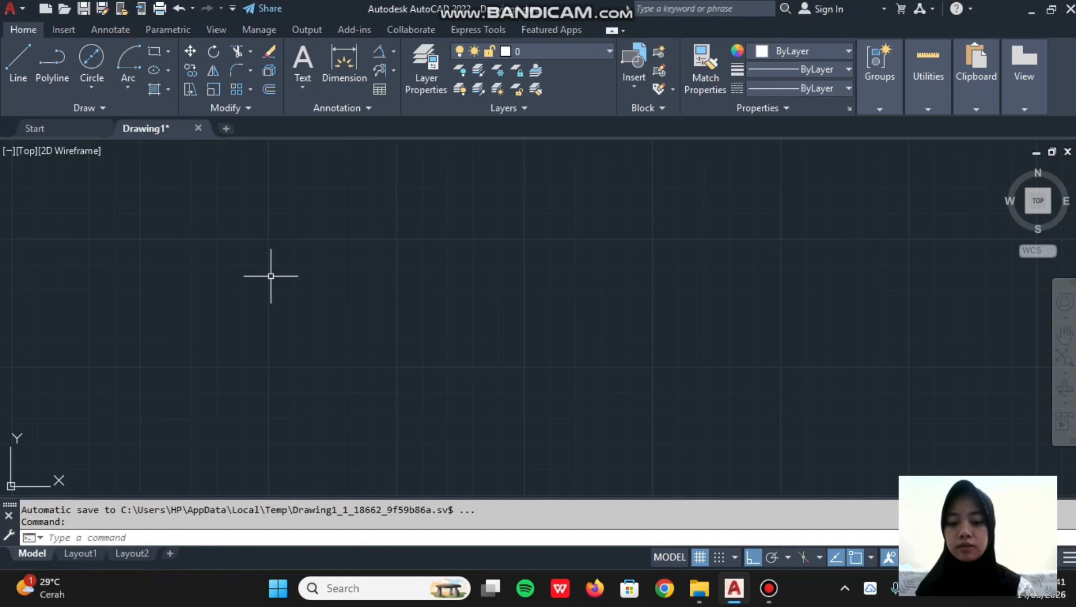
- Start a multiline text object and define its text frame in the empty drawing area
type("mt")
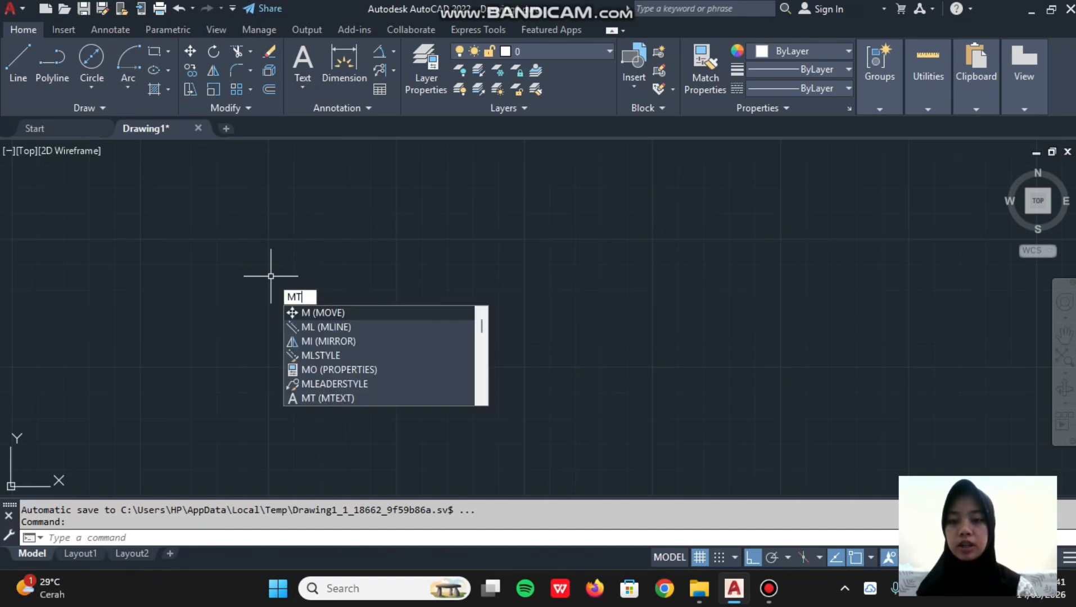
key("Escape")
key("Return")
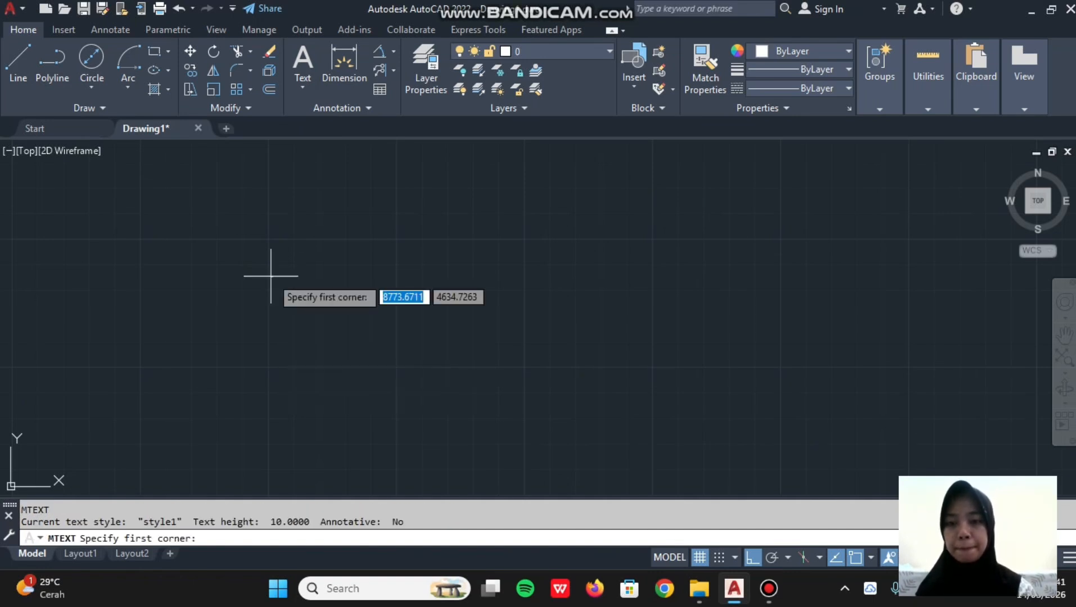
left_click(244, 232)
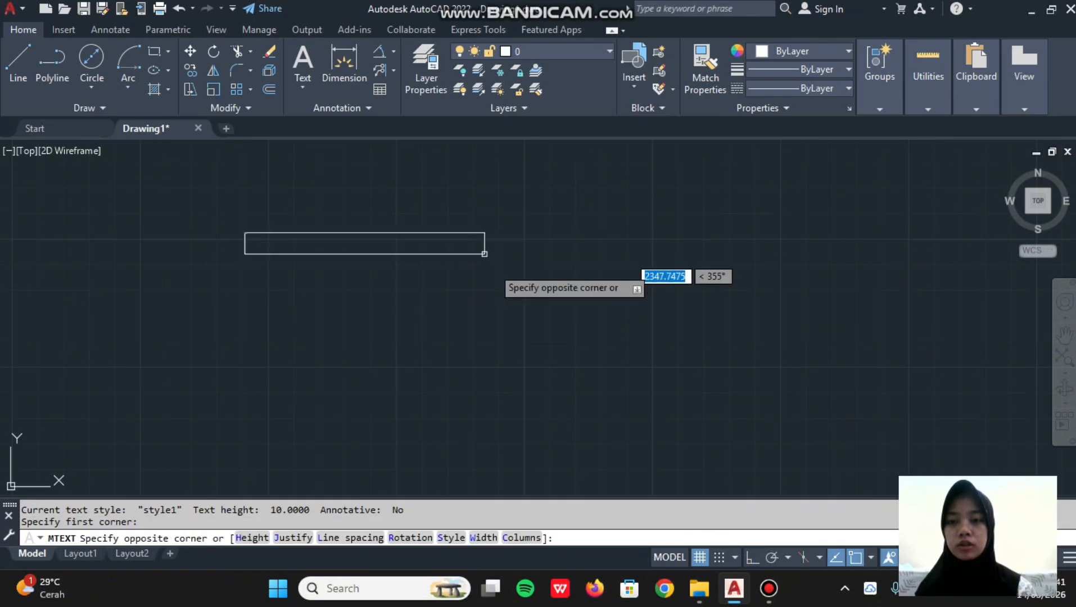
left_click(565, 386)
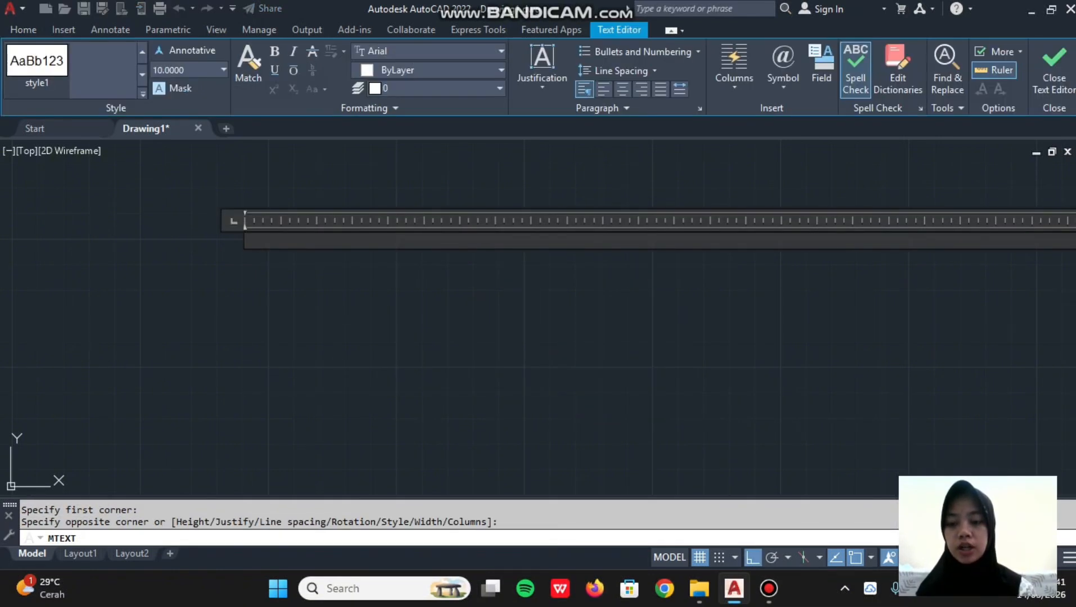
- Enter a numbered list of three first names in capitals, one per line, in the multiline text
type("1")
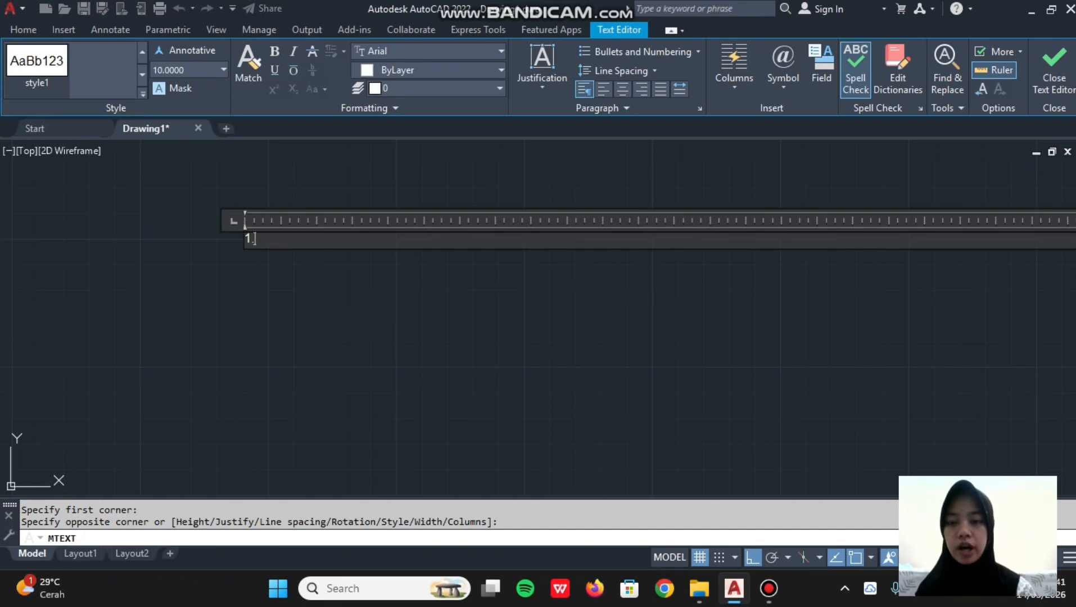
type(". ")
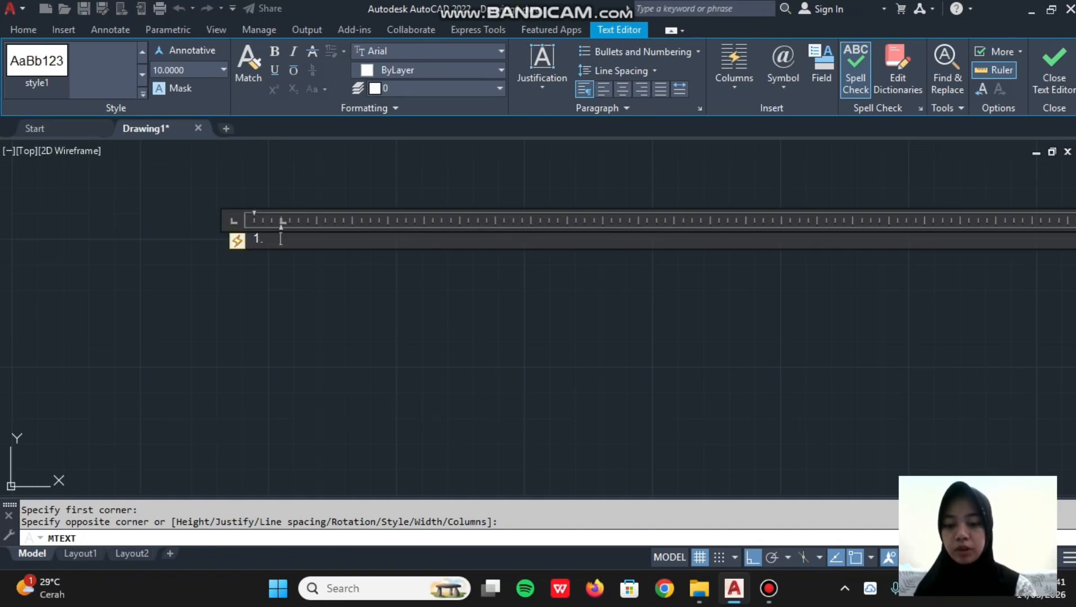
type("AYU")
key("Return")
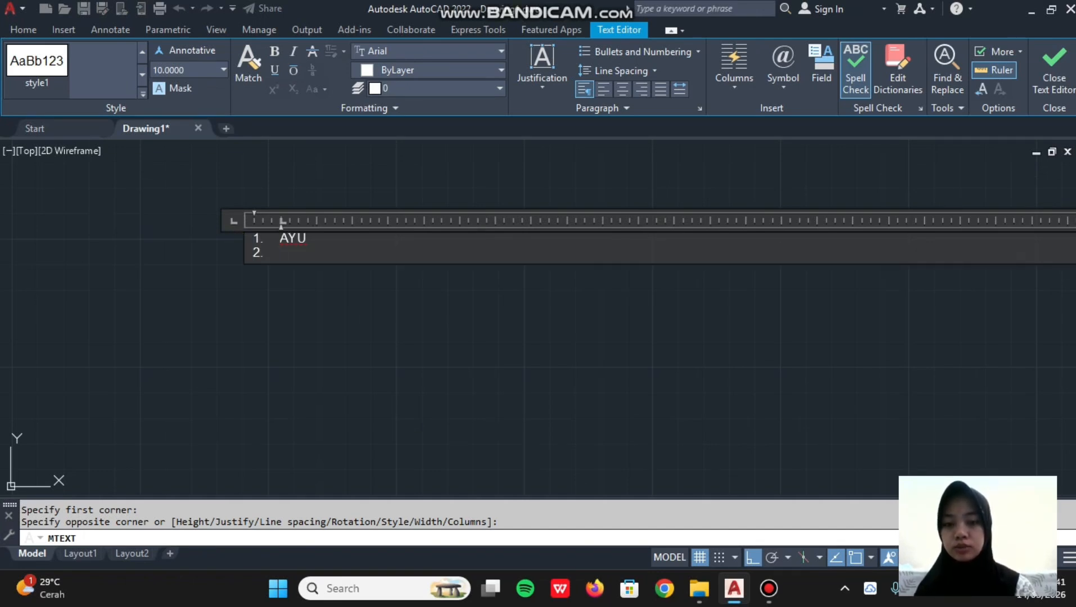
type("PUTRI")
key("Return")
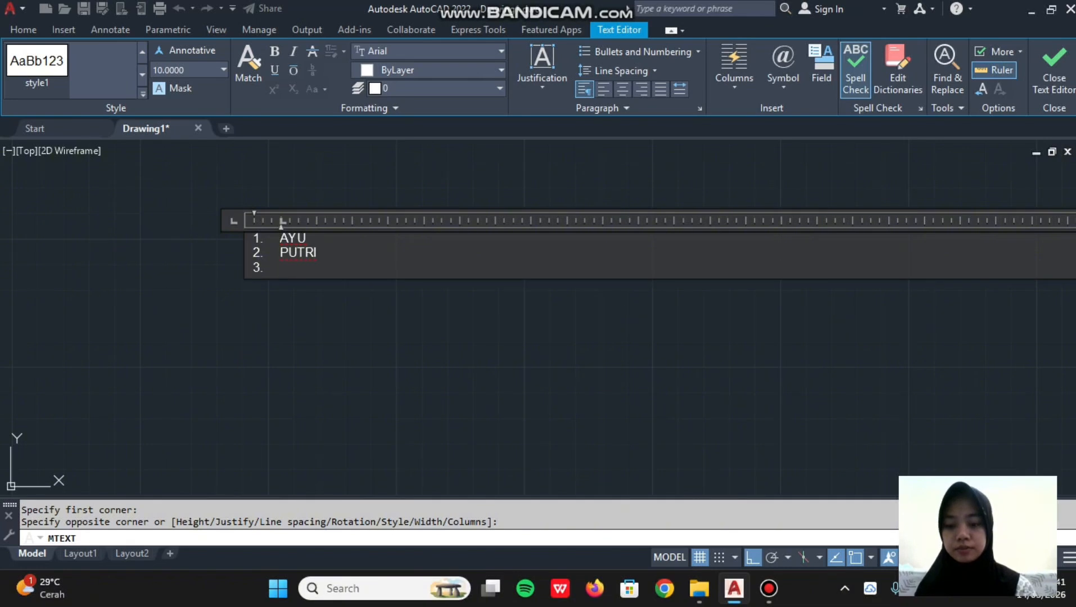
type("DIMAS")
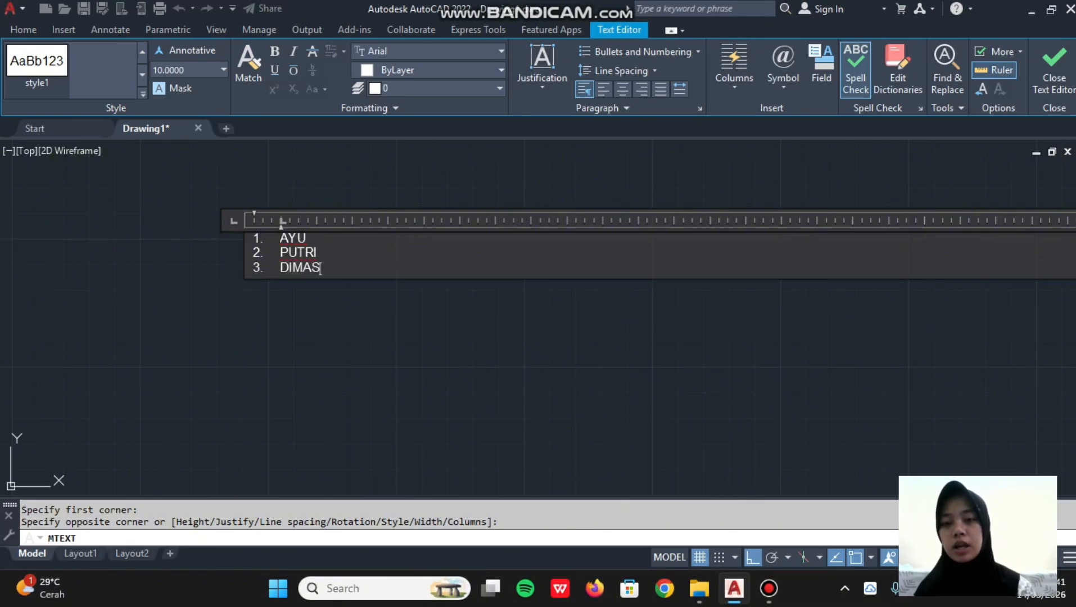
- Set all of the list's text to height 30 with justified paragraph alignment and finish the multiline text
mouse_move(320, 269)
left_mouse_down()
mouse_move(280, 269)
mouse_move(302, 267)
mouse_move(280, 267)
mouse_move(280, 238)
mouse_move(317, 252)
mouse_move(280, 238)
mouse_move(321, 268)
left_mouse_up()
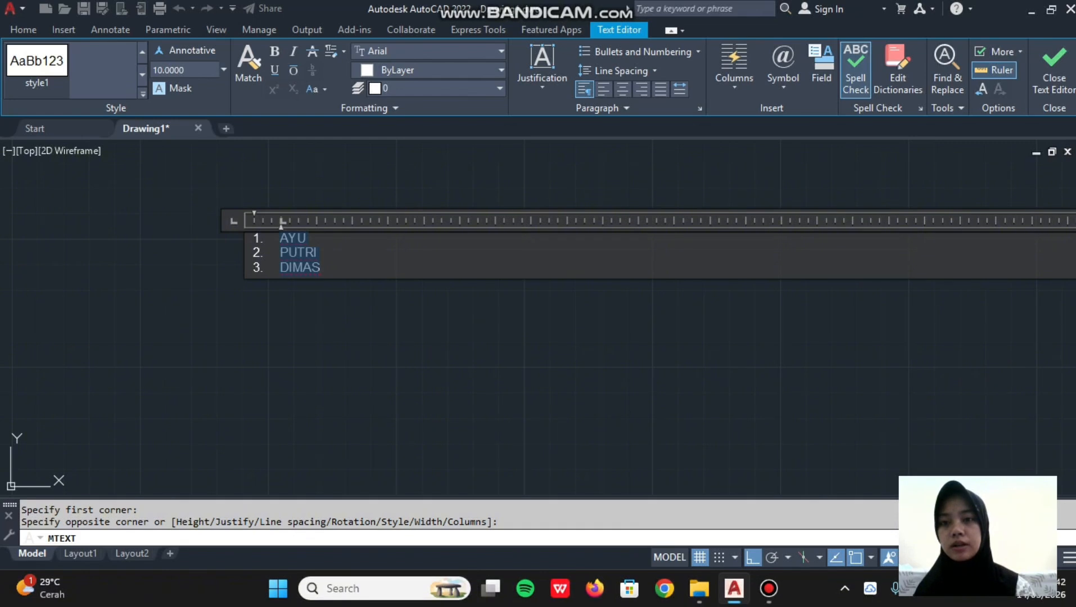
left_click(223, 69)
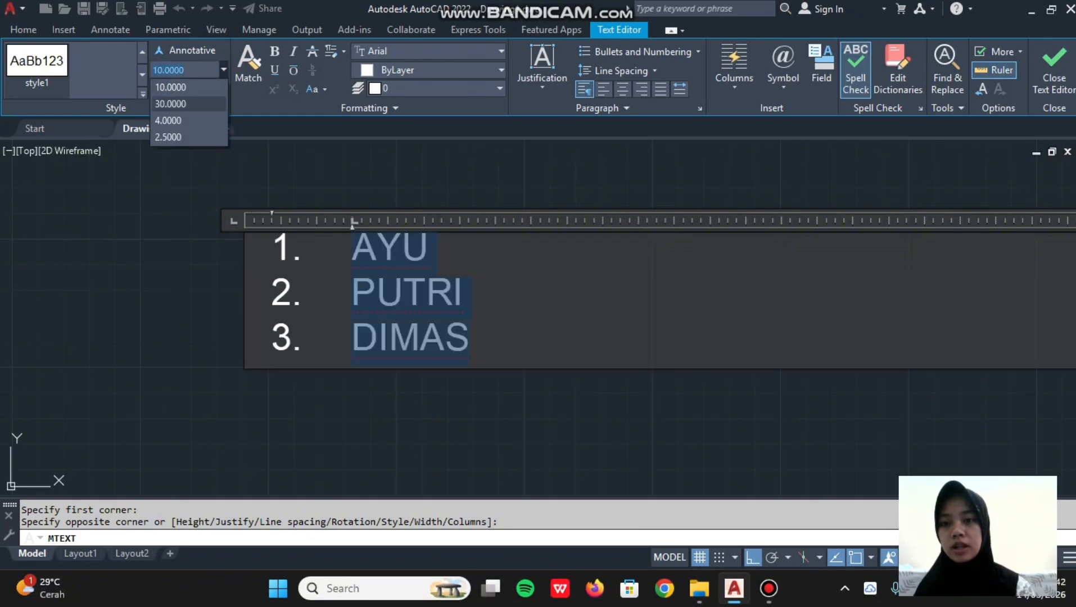
left_click(171, 104)
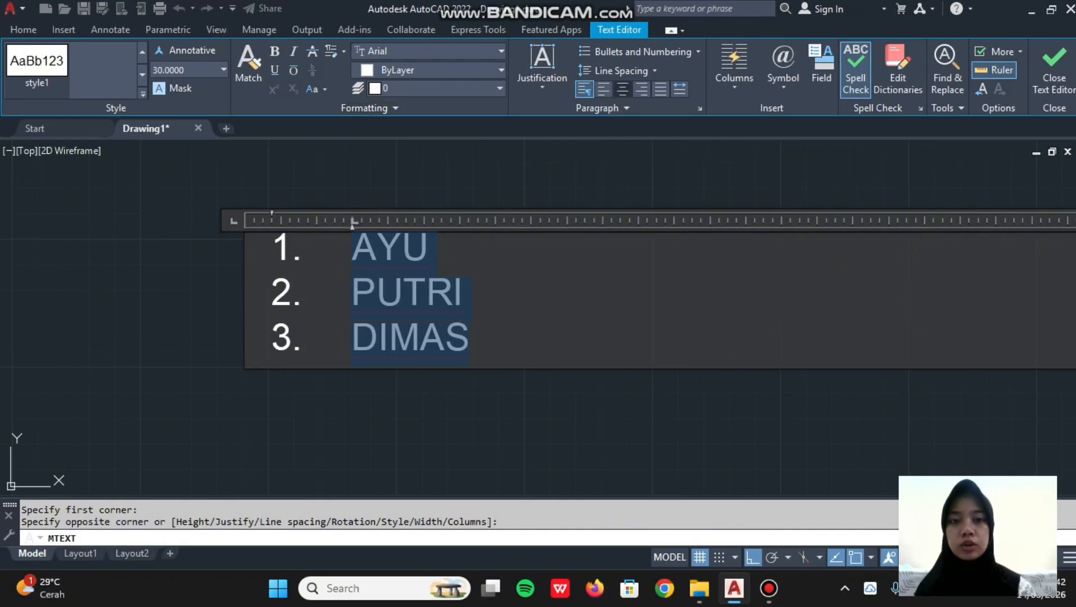
left_click(661, 89)
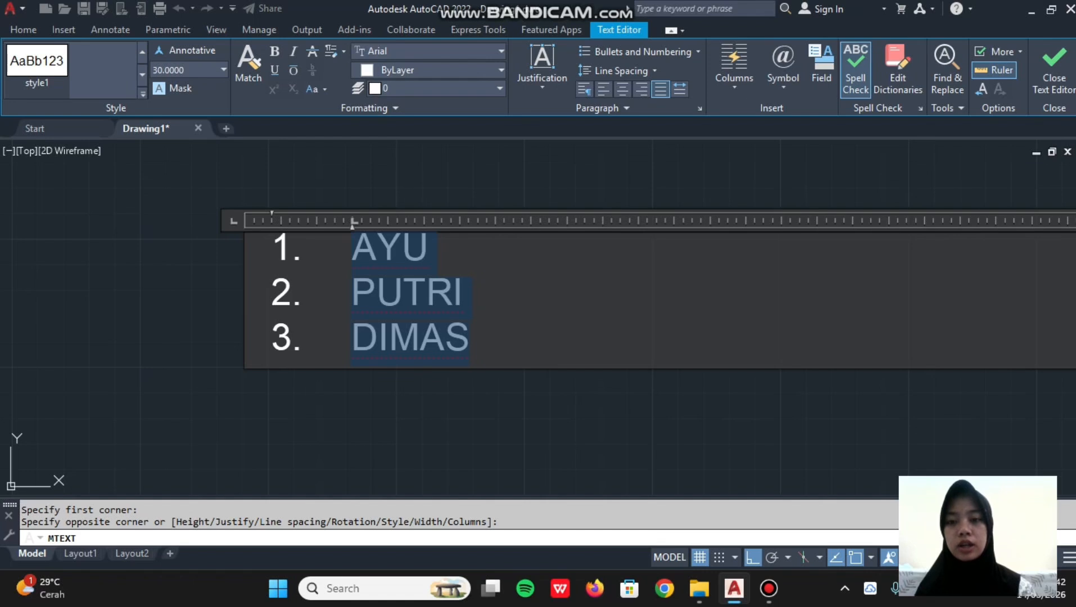
left_click(163, 185)
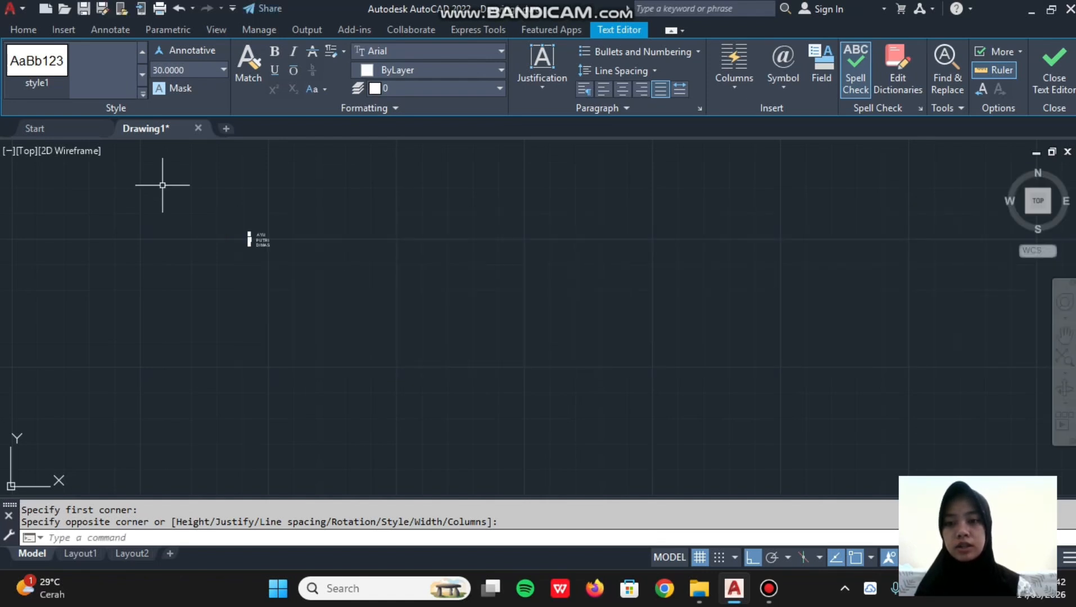
scroll(272, 239, "up", 4)
scroll(276, 233, "up", 4)
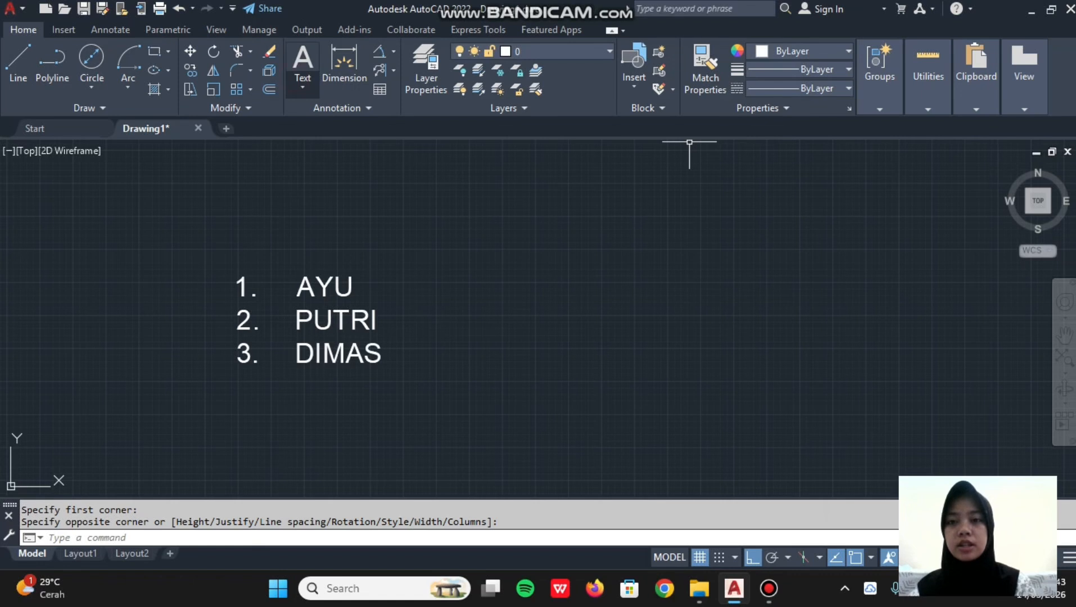
- Start a single-line text with the TEXT command to the right of the numbered list, at the default rotation of 0
left_click(302, 85)
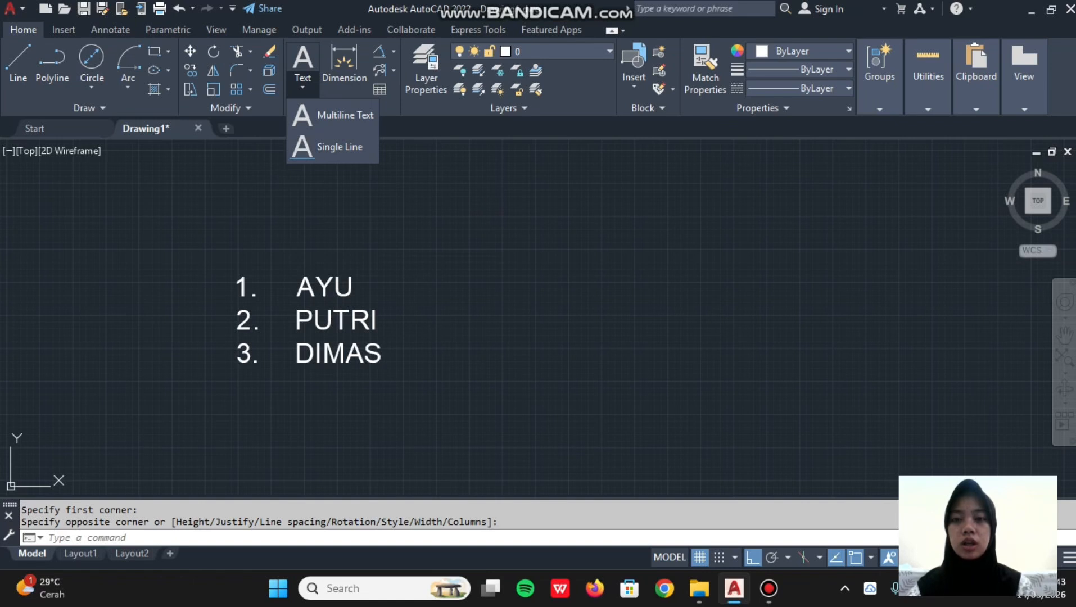
left_click(591, 281)
type("TE")
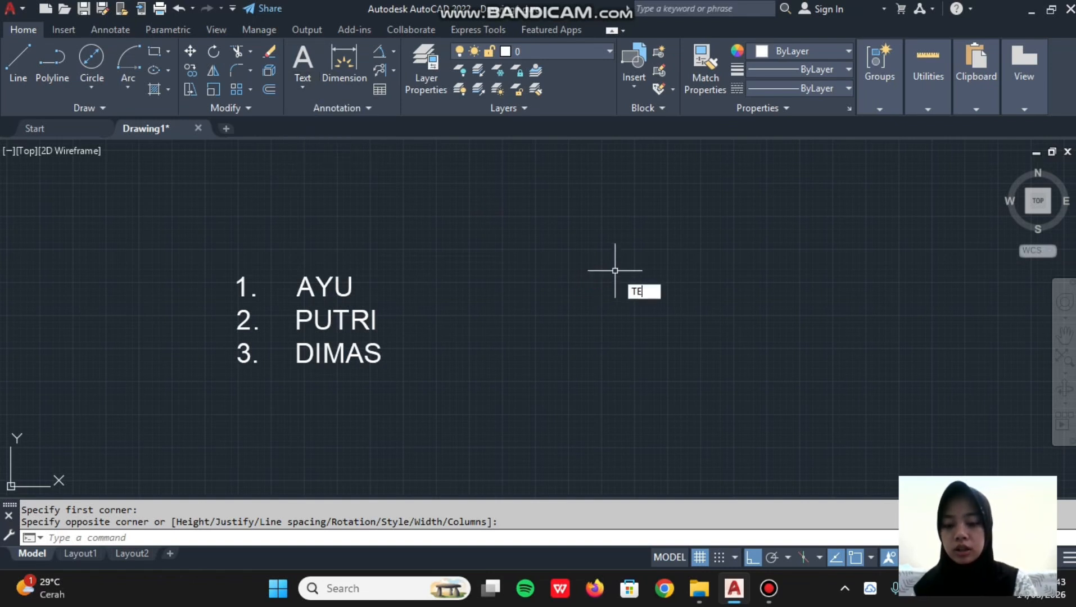
type("XT")
key("Return")
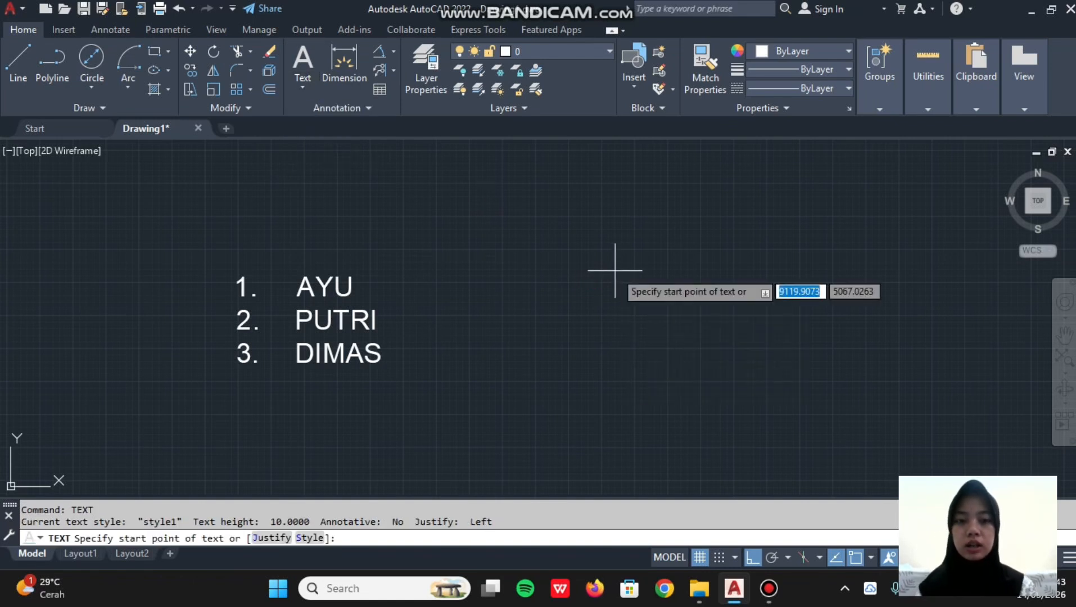
left_click(578, 276)
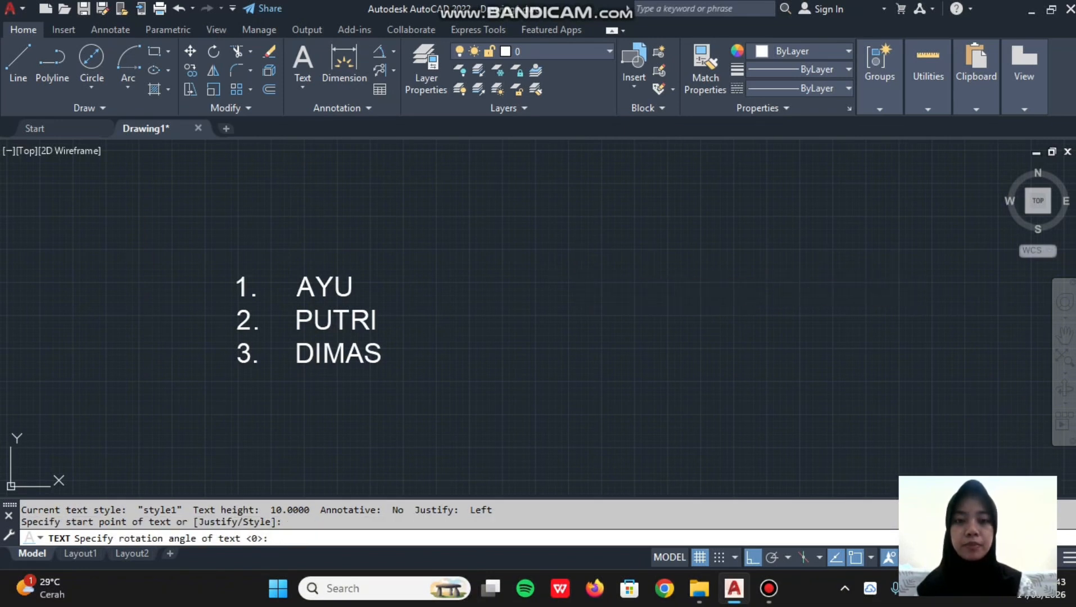
scroll(574, 274, "up", 2)
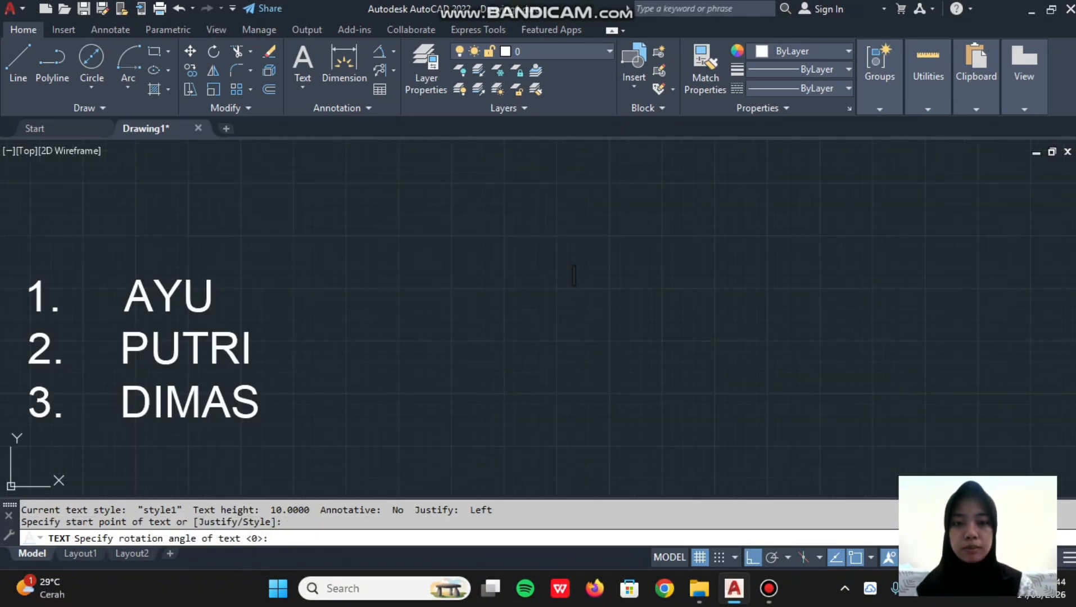
- Write the same three first names as separate single-line texts, manually numbered 1. to 3
type("1")
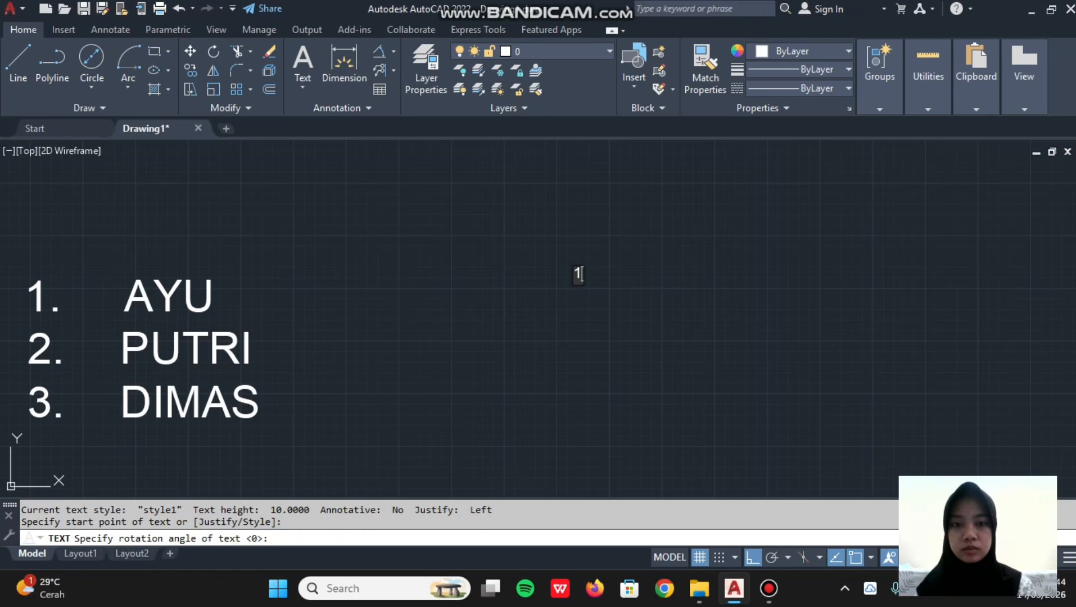
type(".")
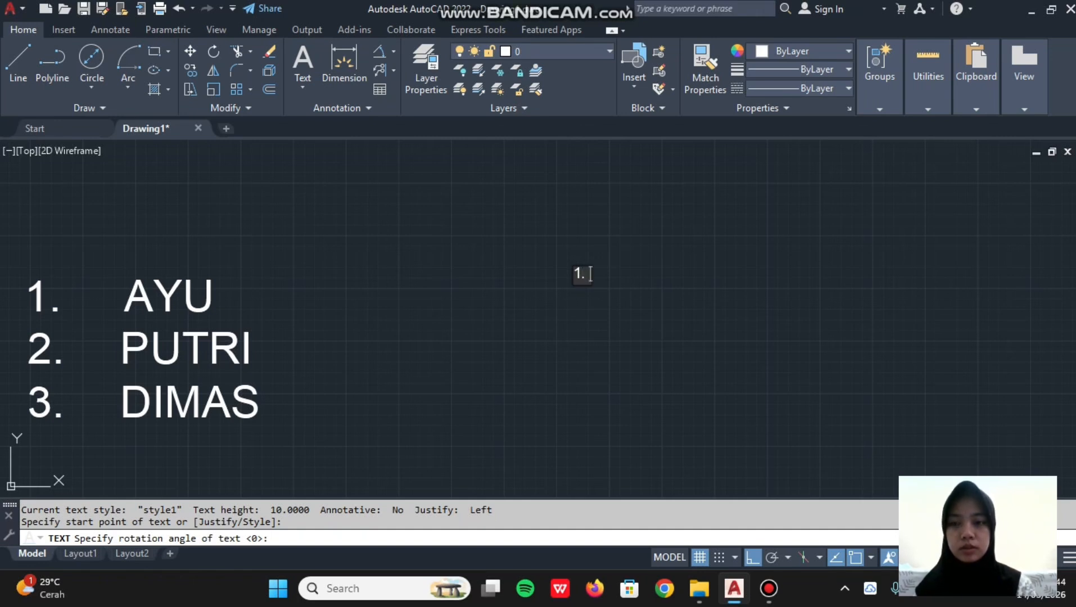
type(" AYU")
key("Return")
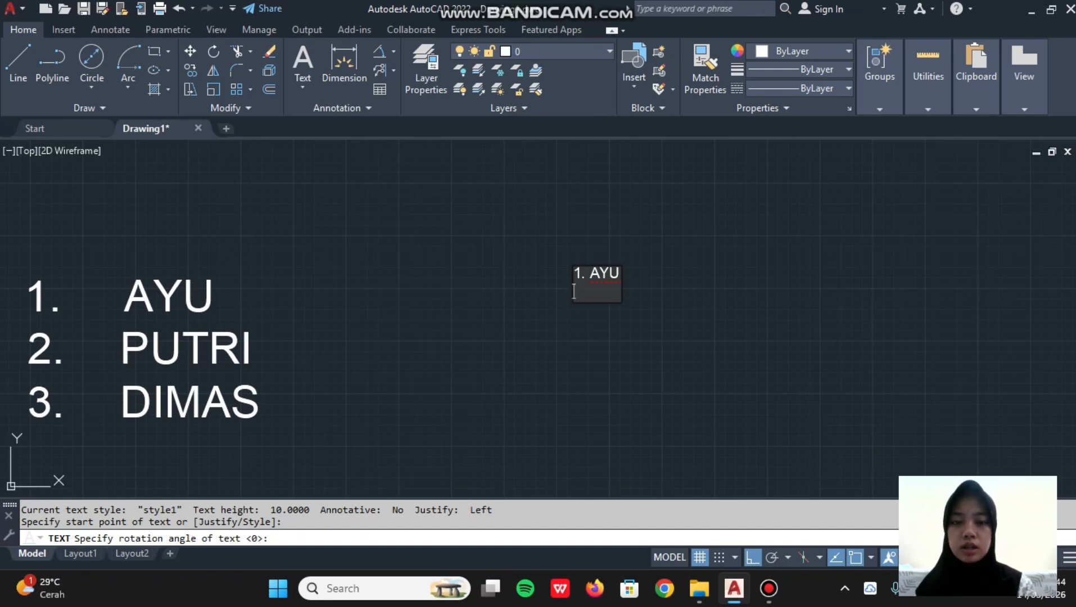
type("2. ")
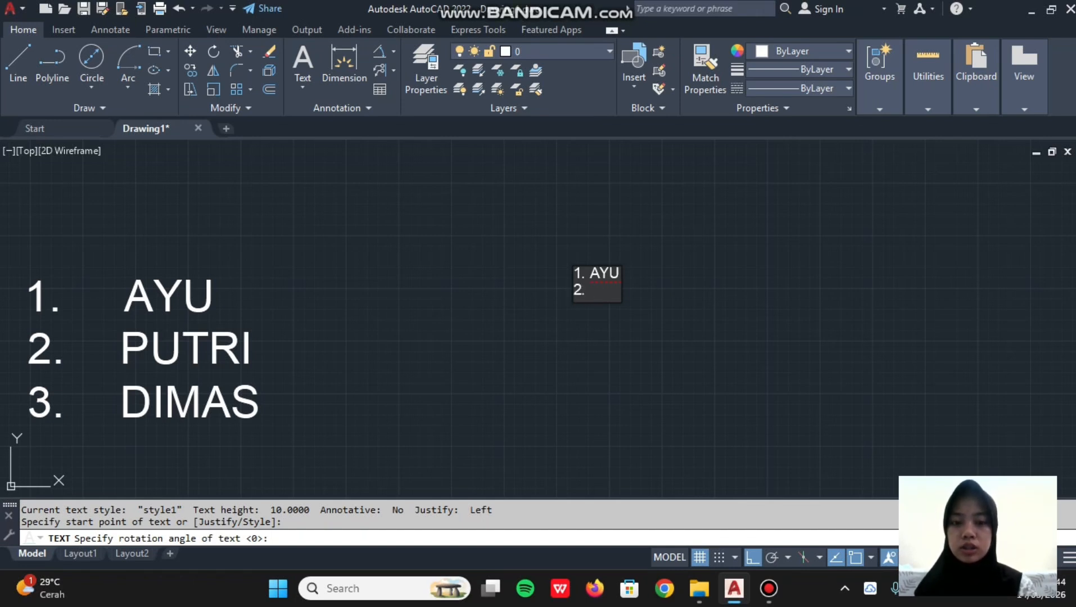
type("PUTRI")
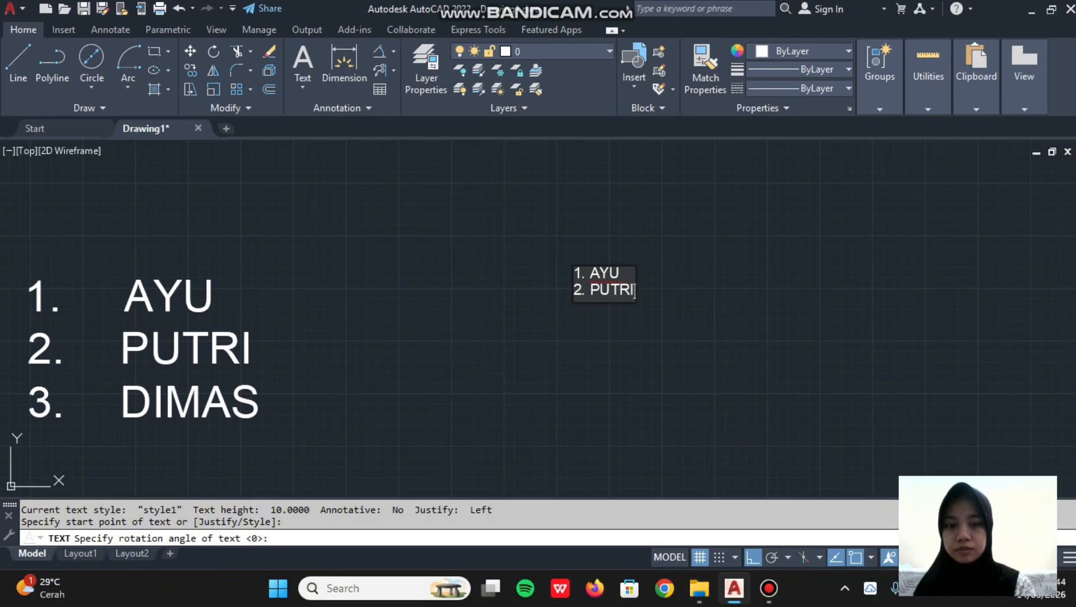
key("Return")
type("3. DIM")
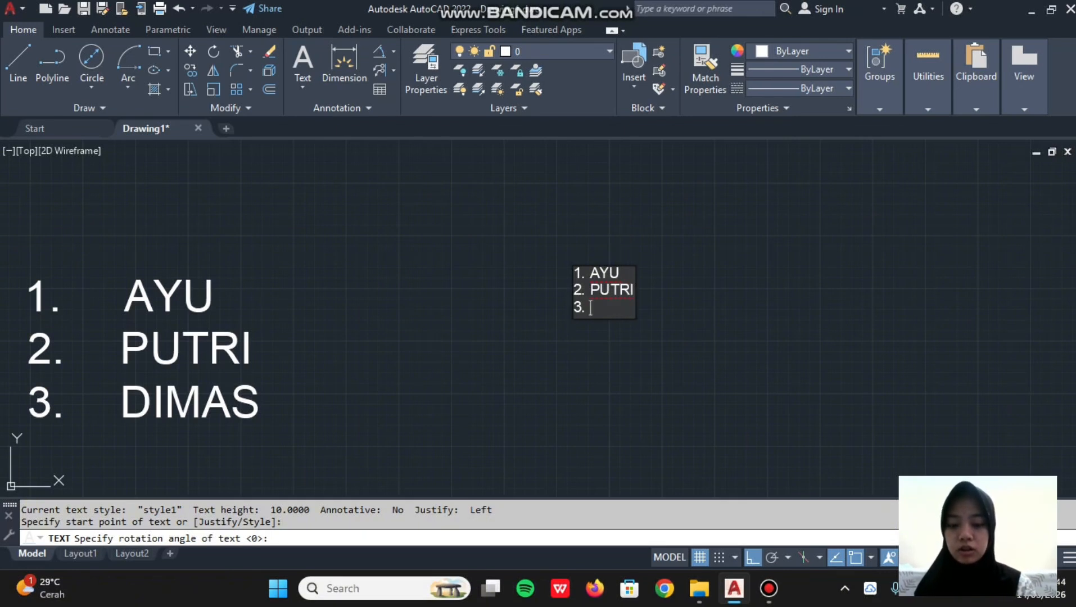
type("AS")
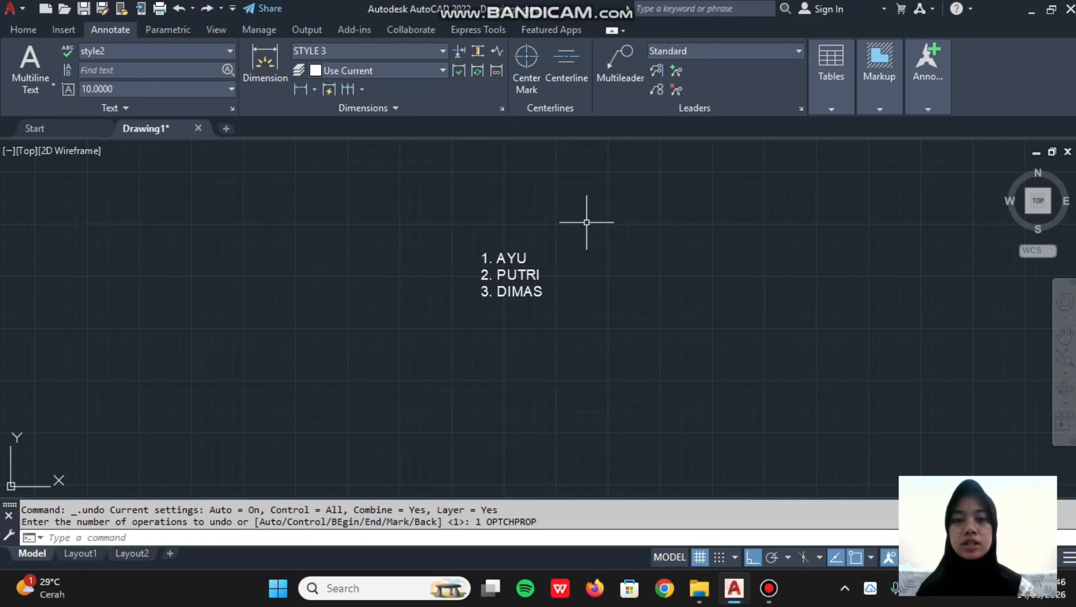
- Create a new text style named style3 with a height of 30 and make it the current style
left_click(465, 332)
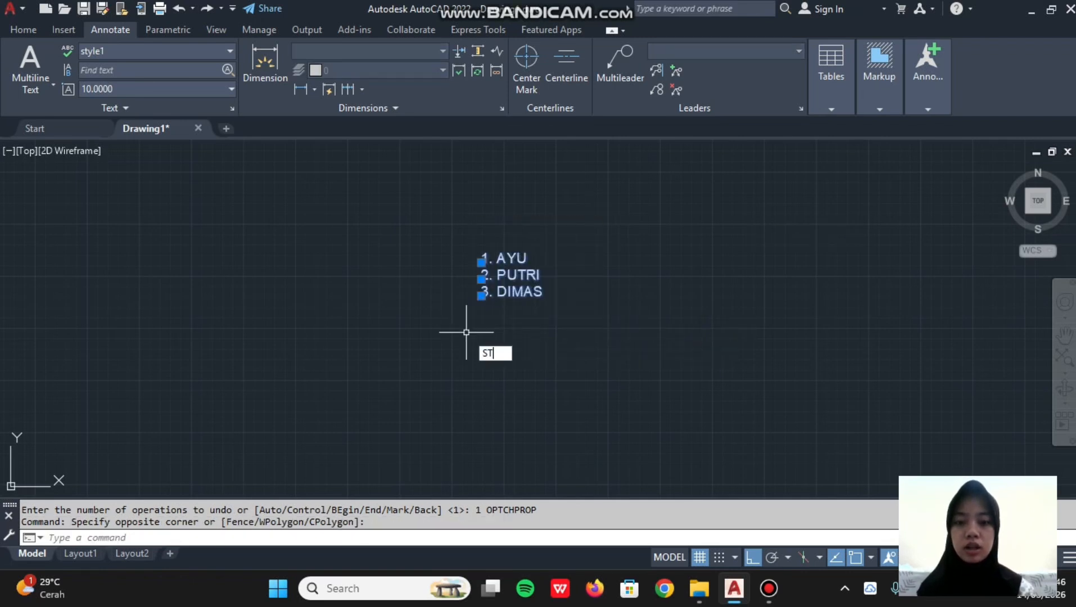
type("ST")
key("Return")
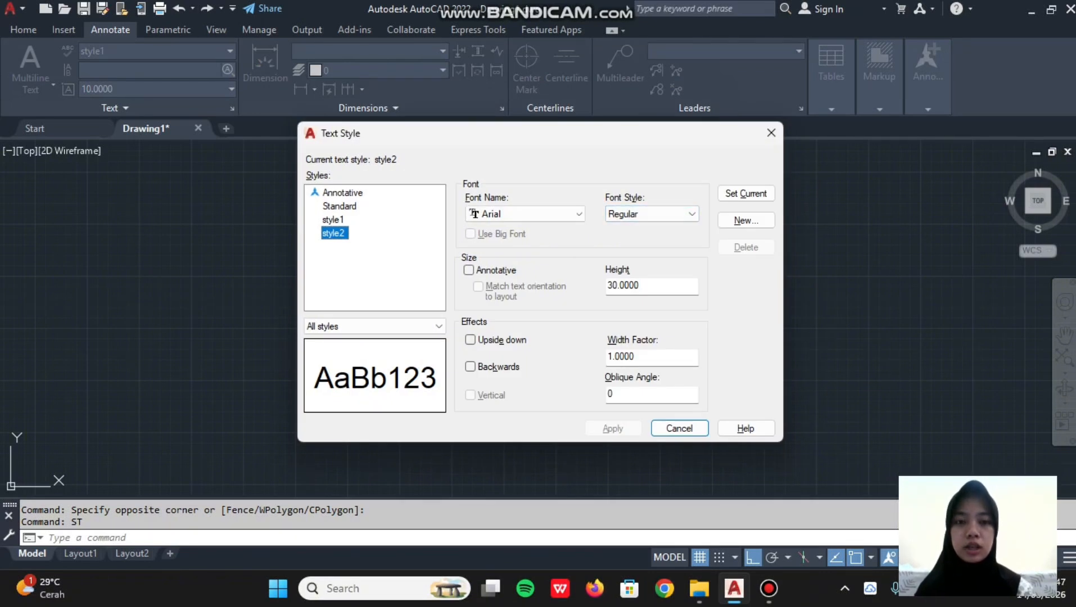
left_click(746, 220)
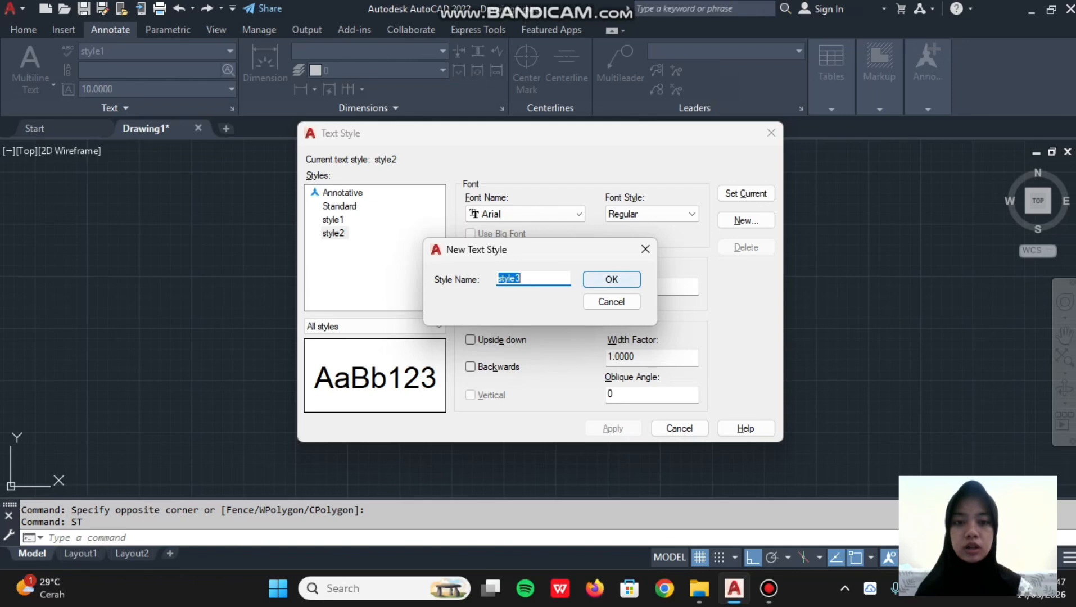
left_click(611, 280)
double_click(647, 285)
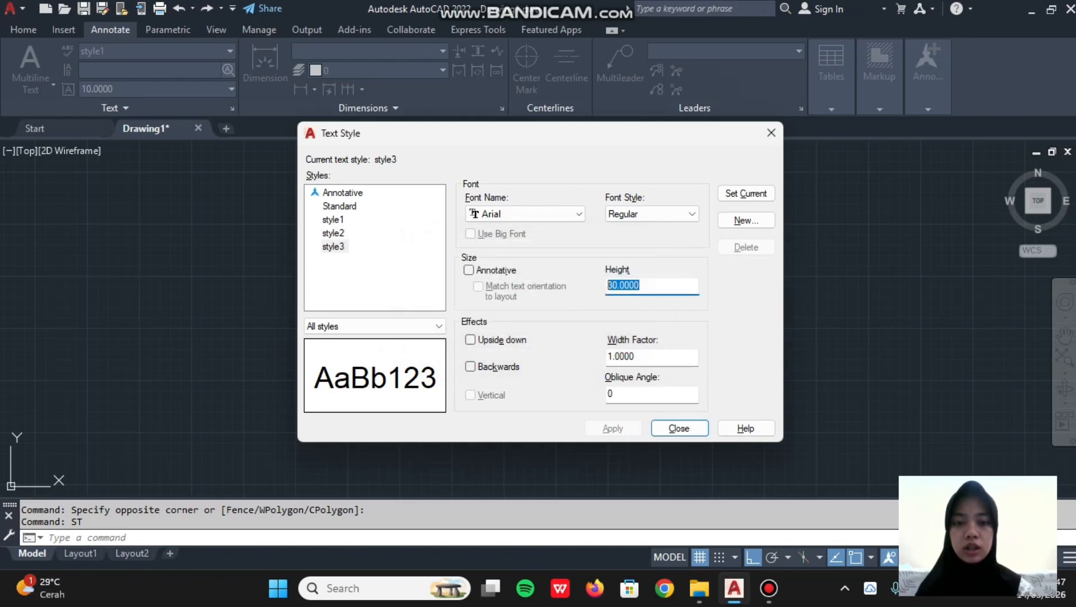
type("30")
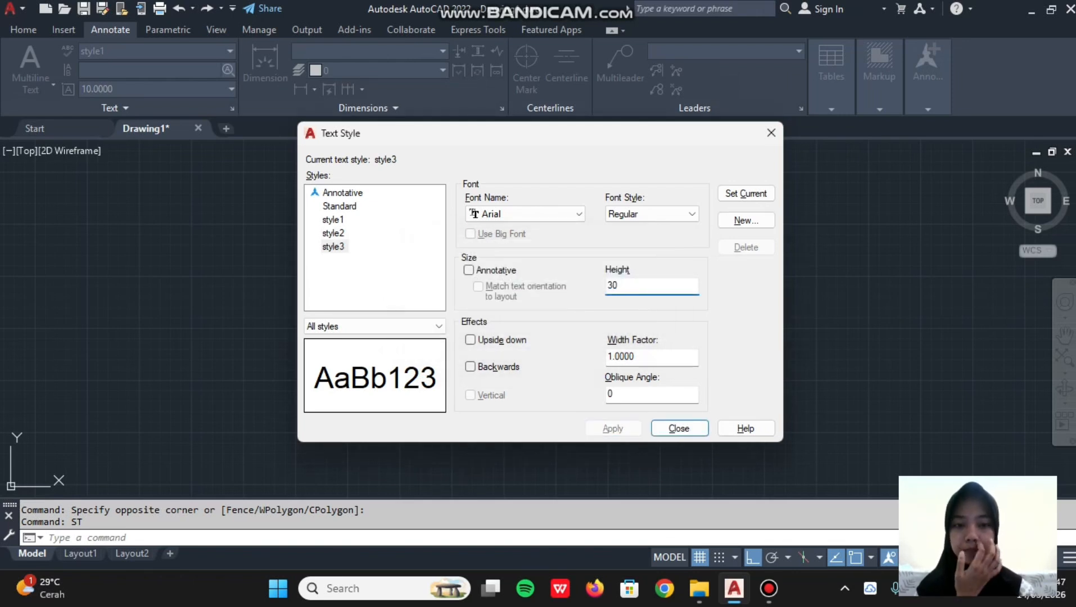
left_click(746, 193)
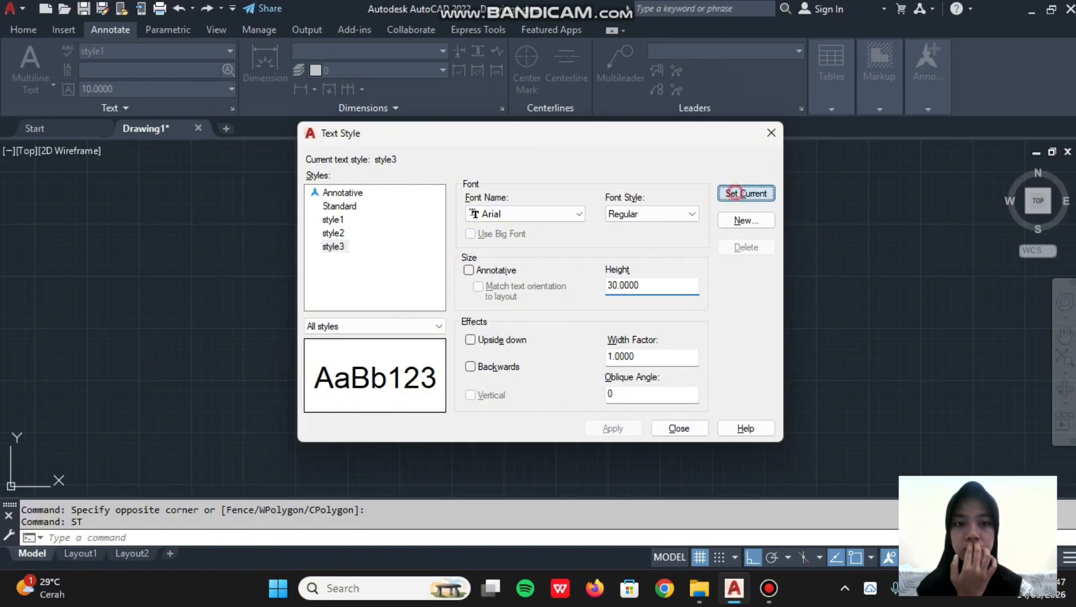
left_click(678, 428)
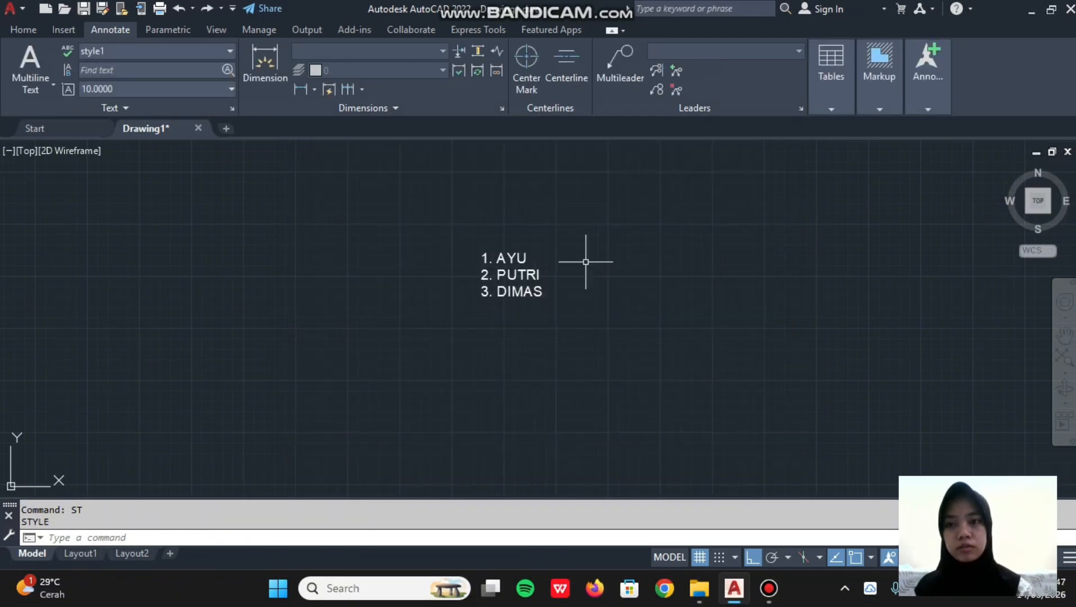
- Apply the text style style3 to all three numbered single-line texts
left_click(608, 228)
left_click(394, 331)
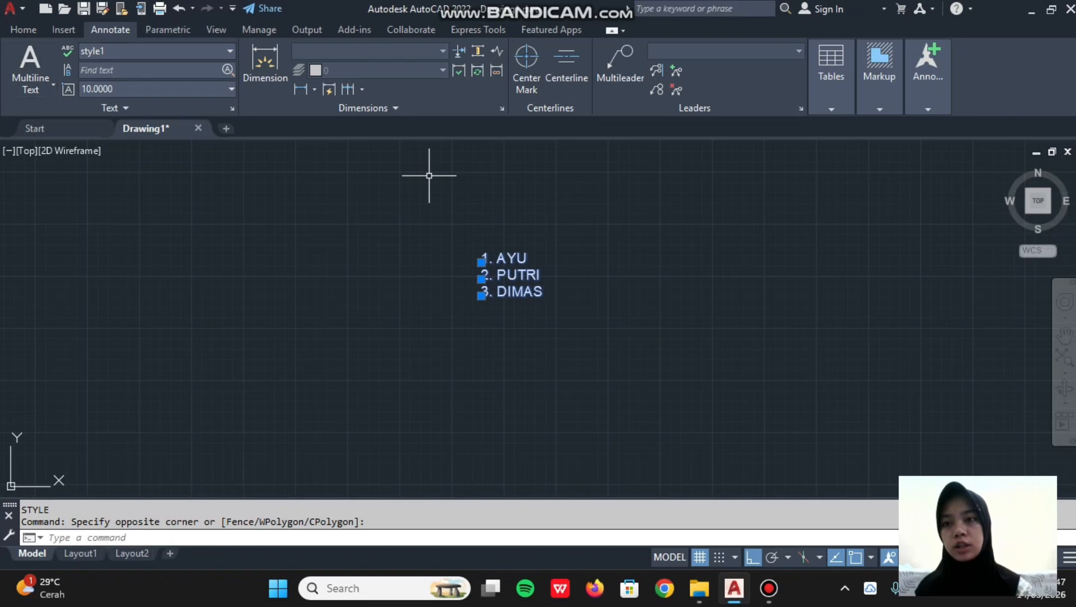
left_click(222, 52)
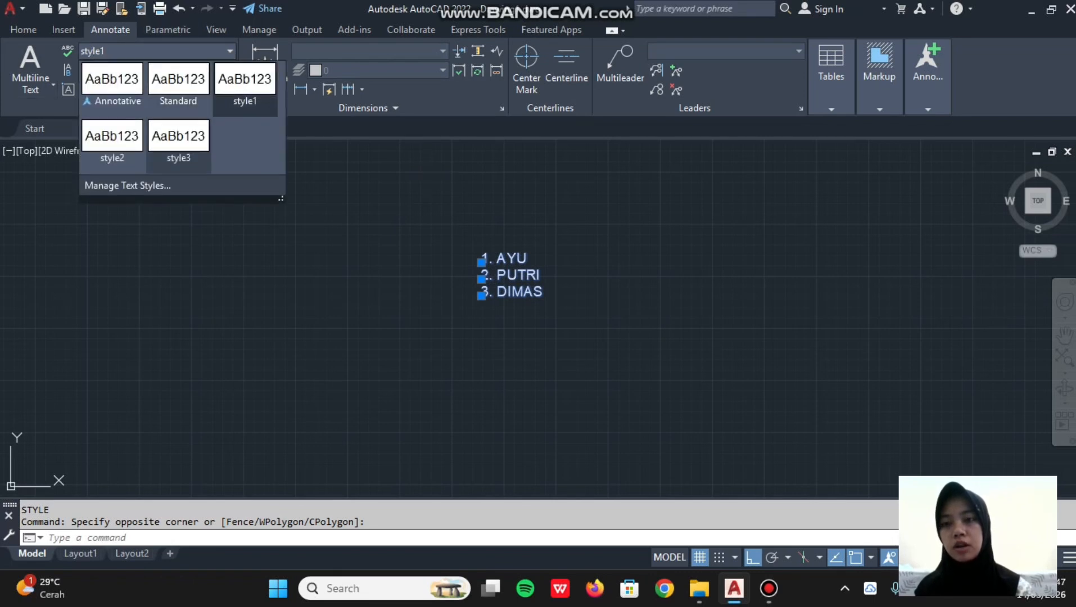
left_click(169, 138)
scroll(506, 275, "down", 4)
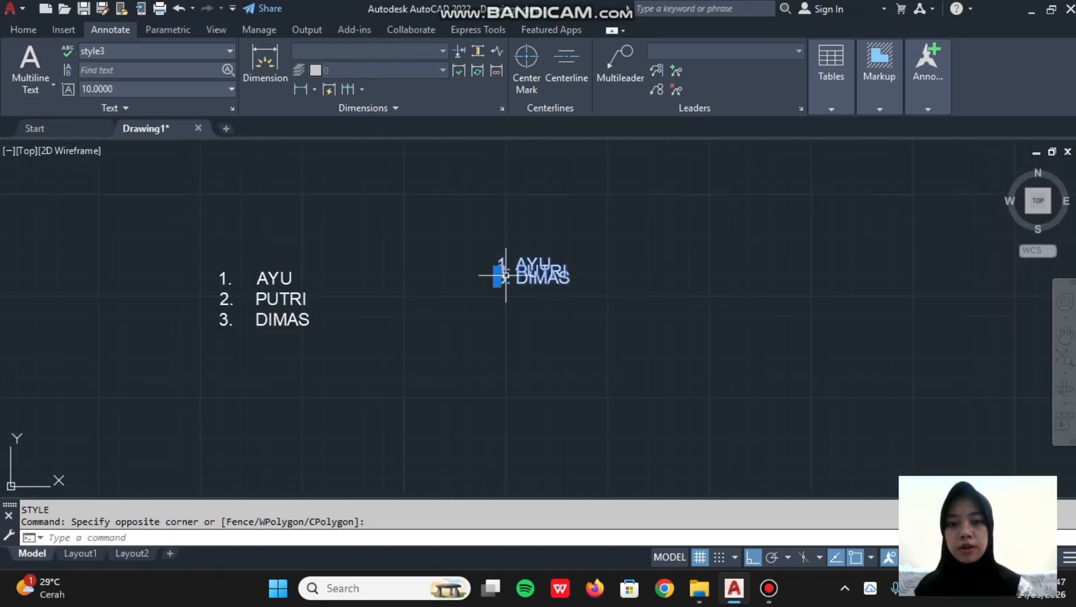
scroll(552, 308, "up", 4)
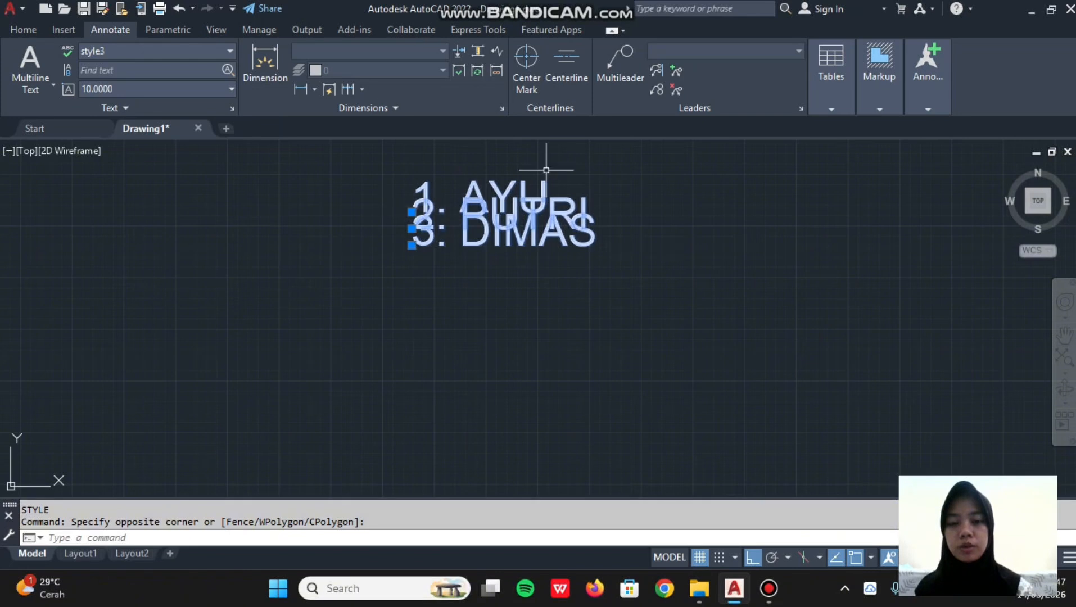
scroll(420, 203, "down", 2)
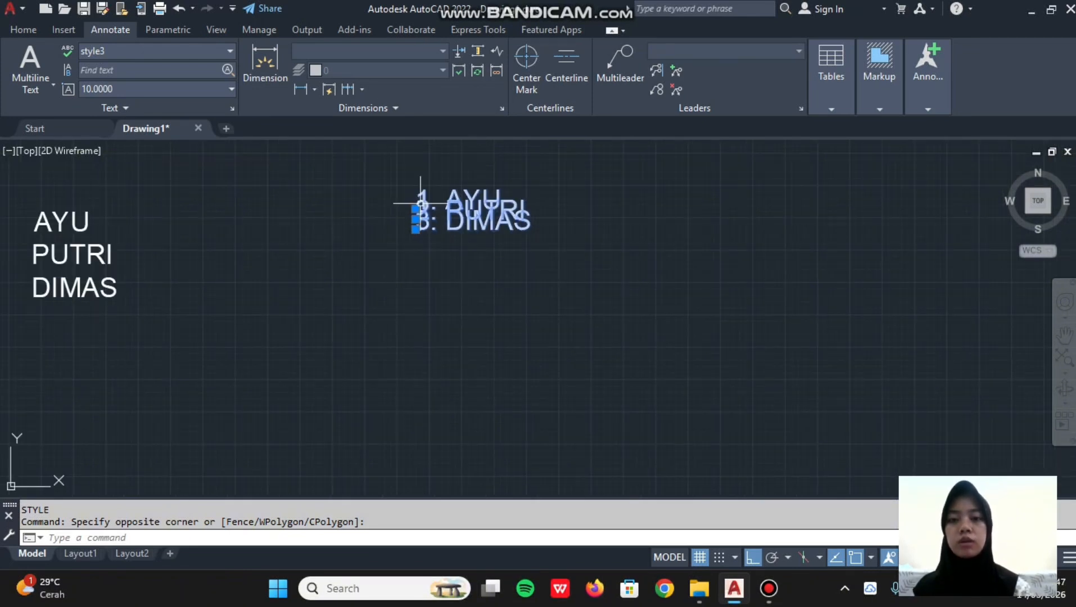
scroll(420, 203, "up", 2)
scroll(420, 203, "down", 2)
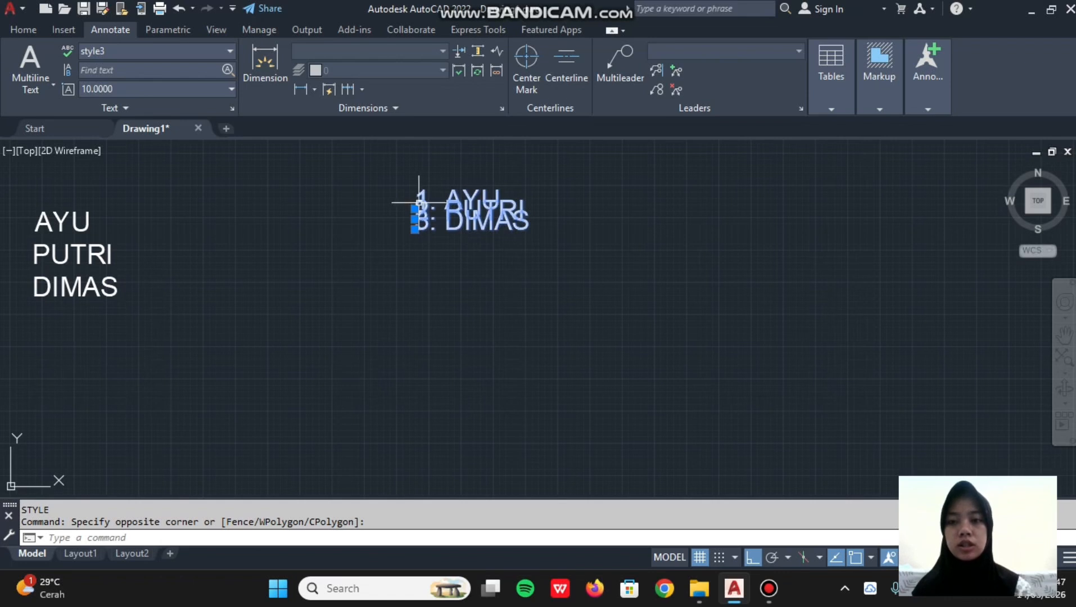
- Move the multiline numbered list farther left, away from the single-line texts
middle_click_drag(203, 220, 484, 229)
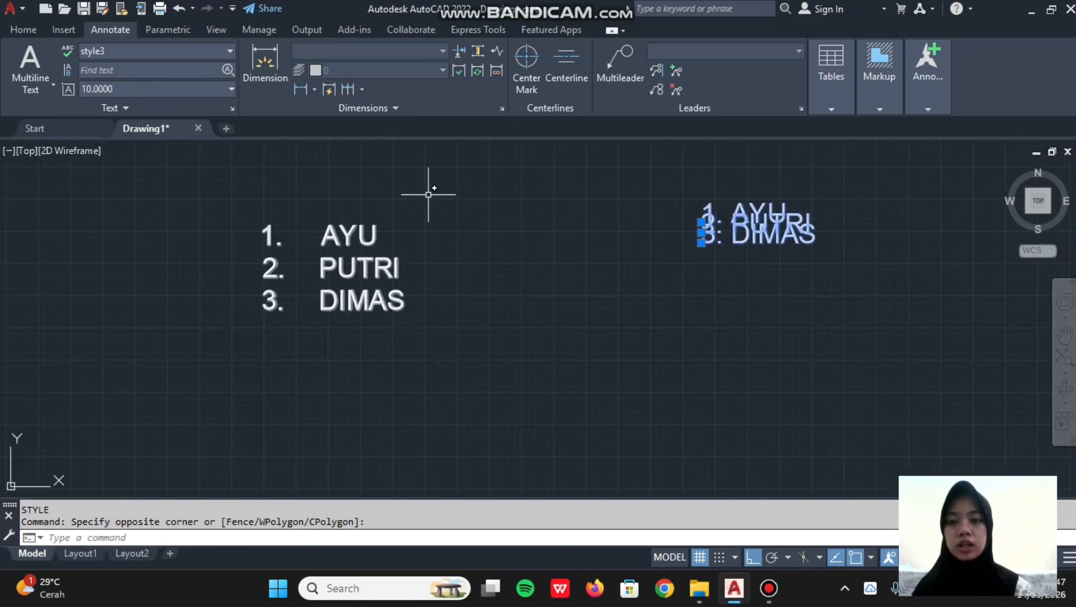
left_click(455, 175)
left_click(135, 377)
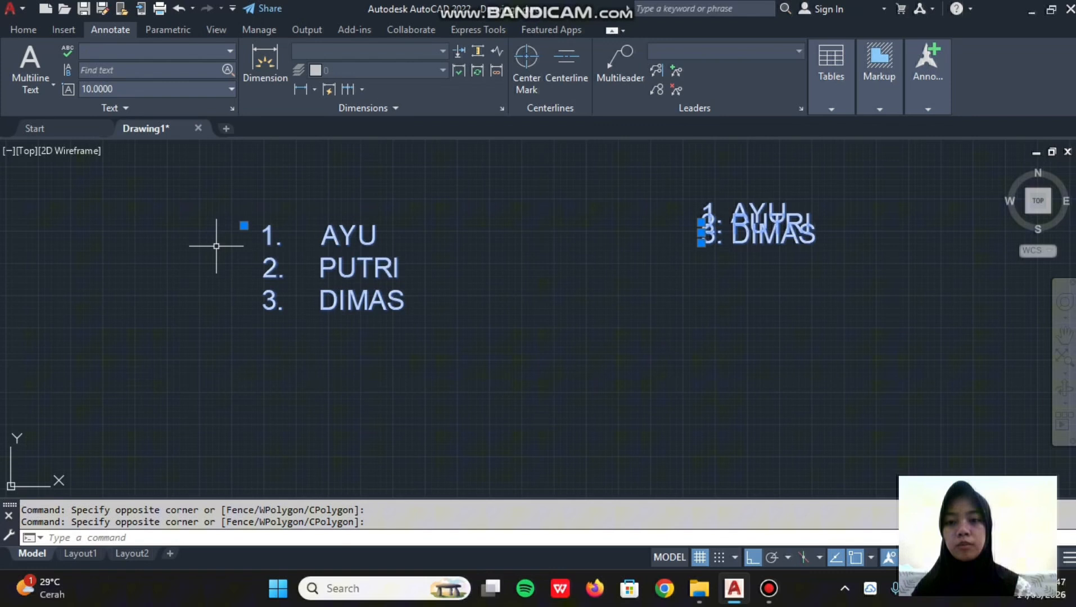
left_click(241, 228)
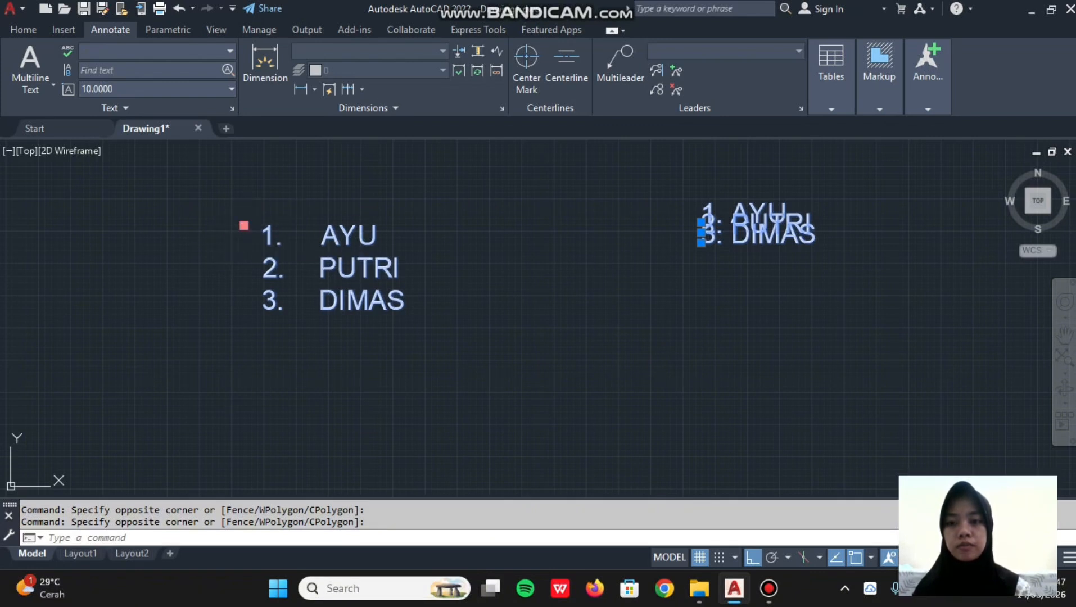
left_click(121, 210)
- Separate the overlapping single-line texts by moving number 1 to the left, number 2 upward and number 3 downward
middle_click_drag(781, 230, 694, 253)
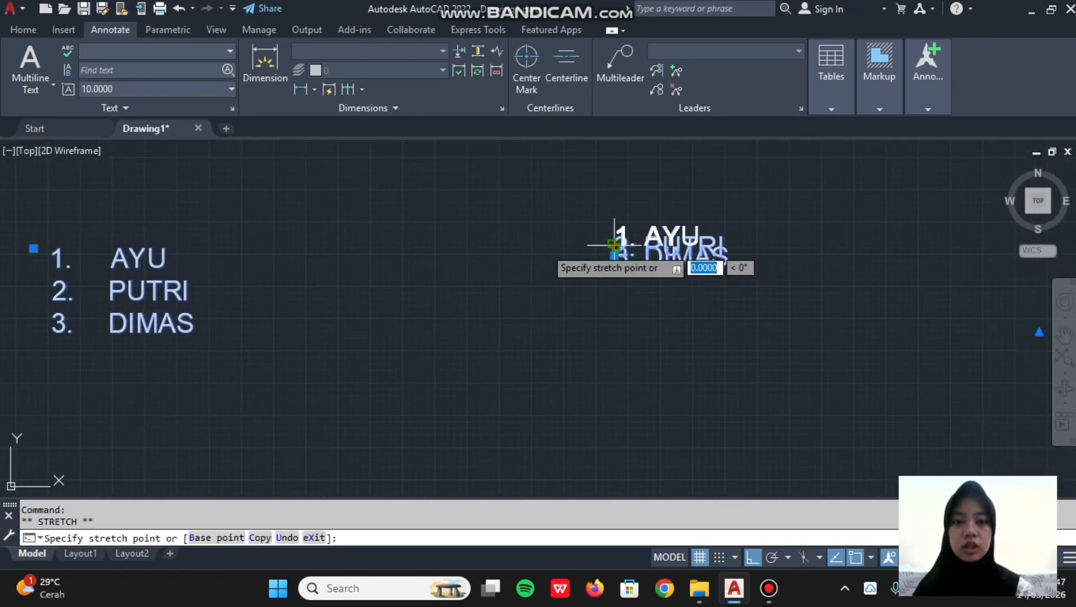
left_click(451, 245)
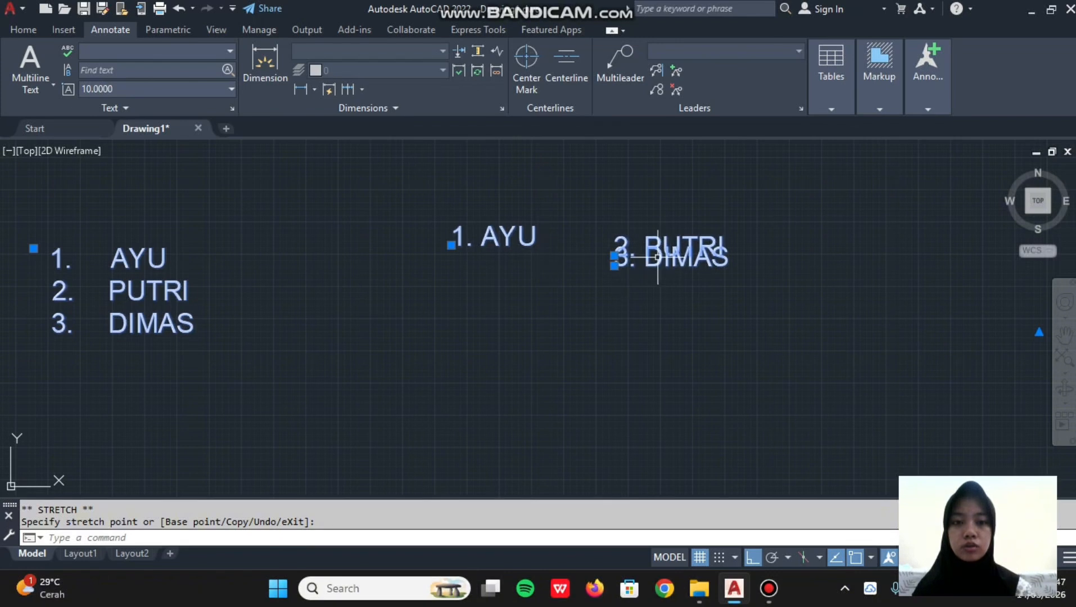
left_click(614, 256)
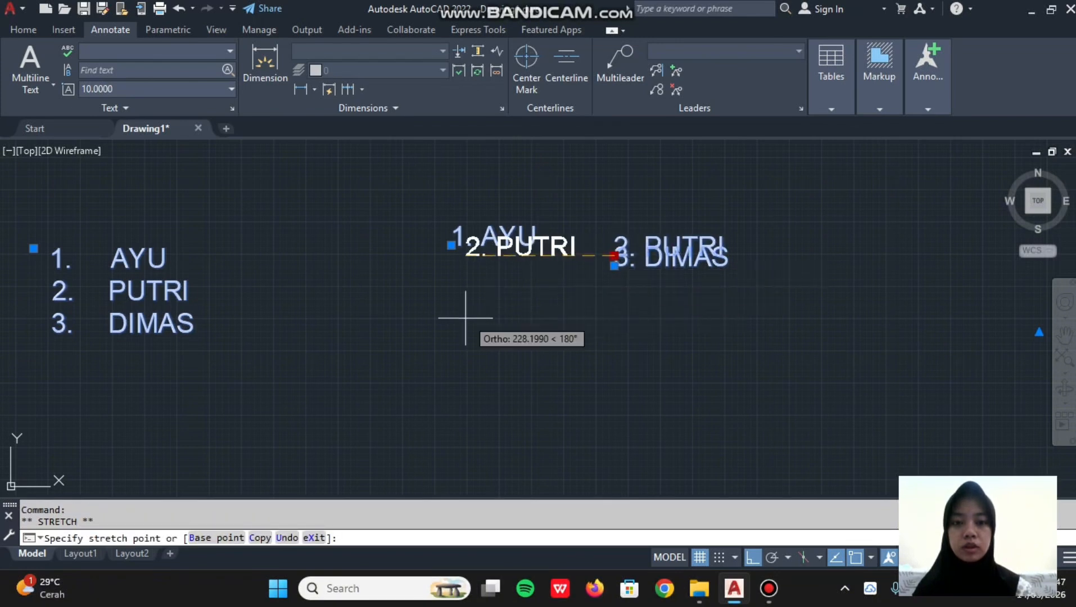
left_click(590, 186)
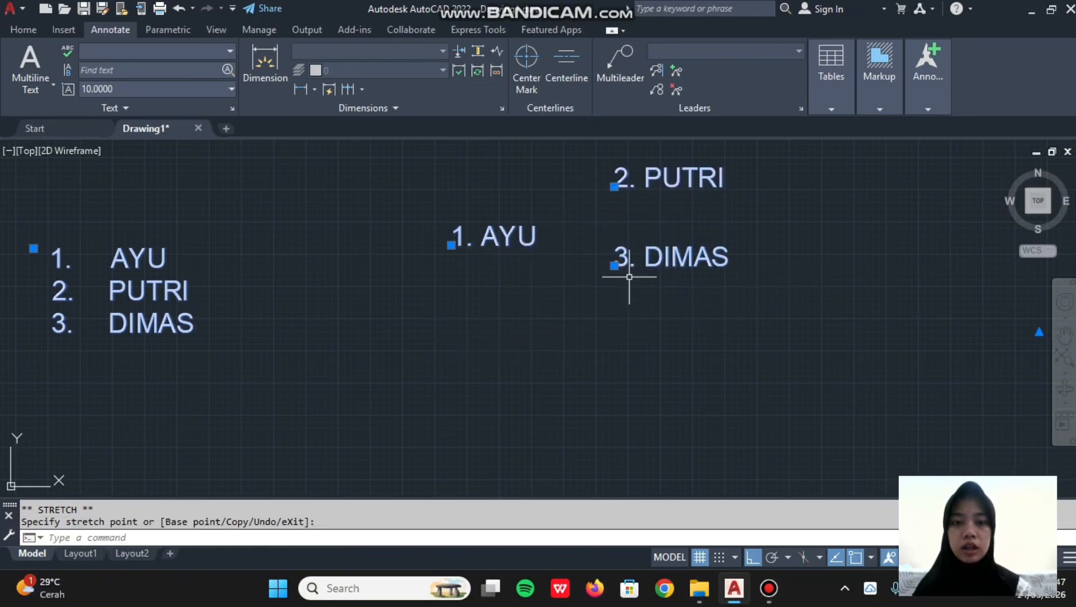
left_click(614, 264)
left_click(567, 319)
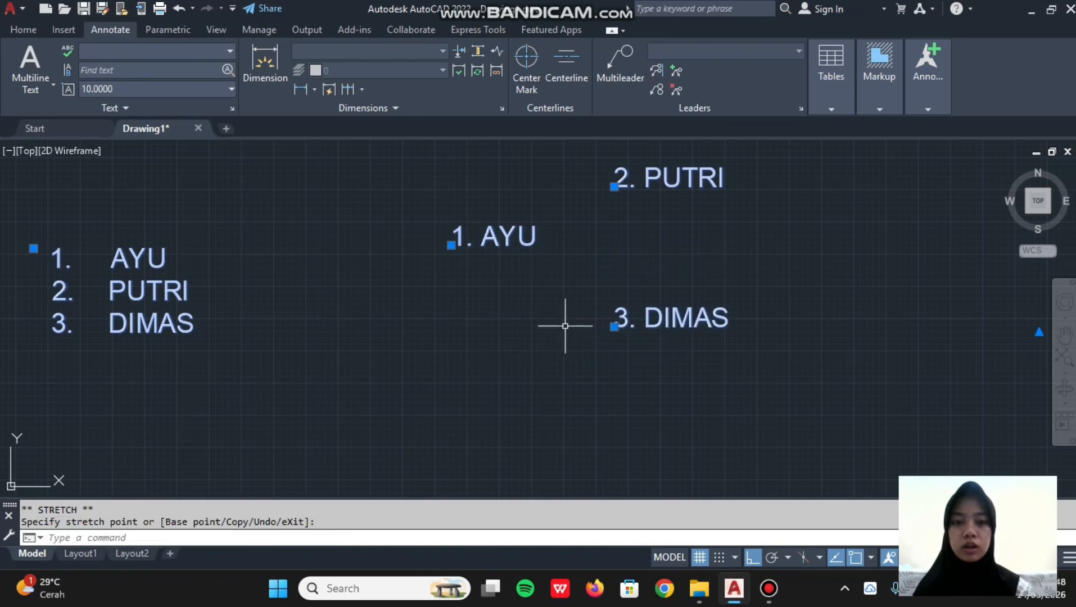
scroll(619, 264, "down", 4)
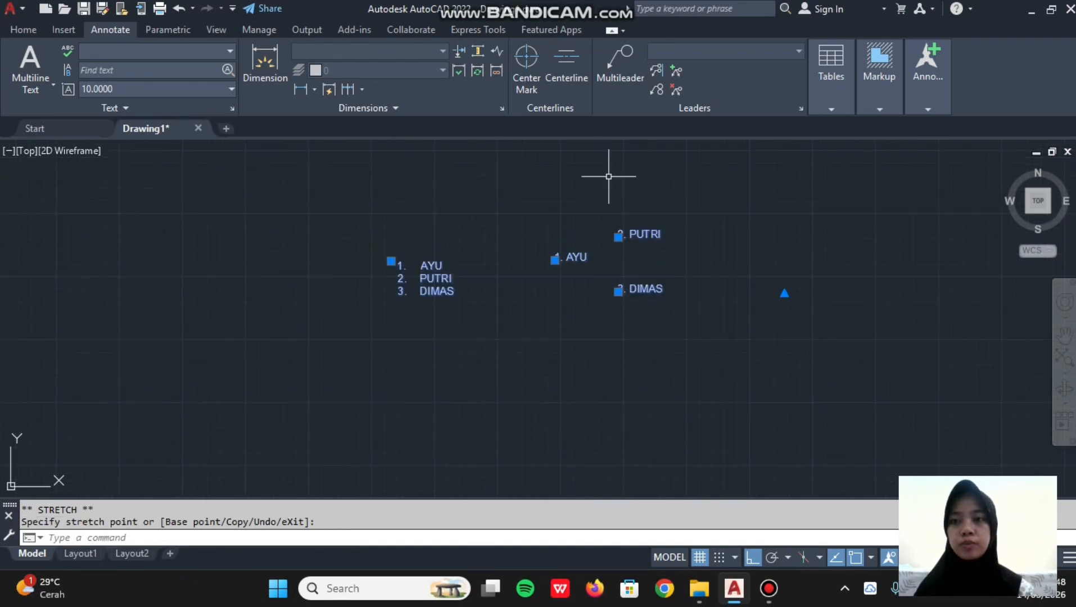
- Review the available dimension types, from linear to diameter, and the dimensioned example drawing
left_click(23, 29)
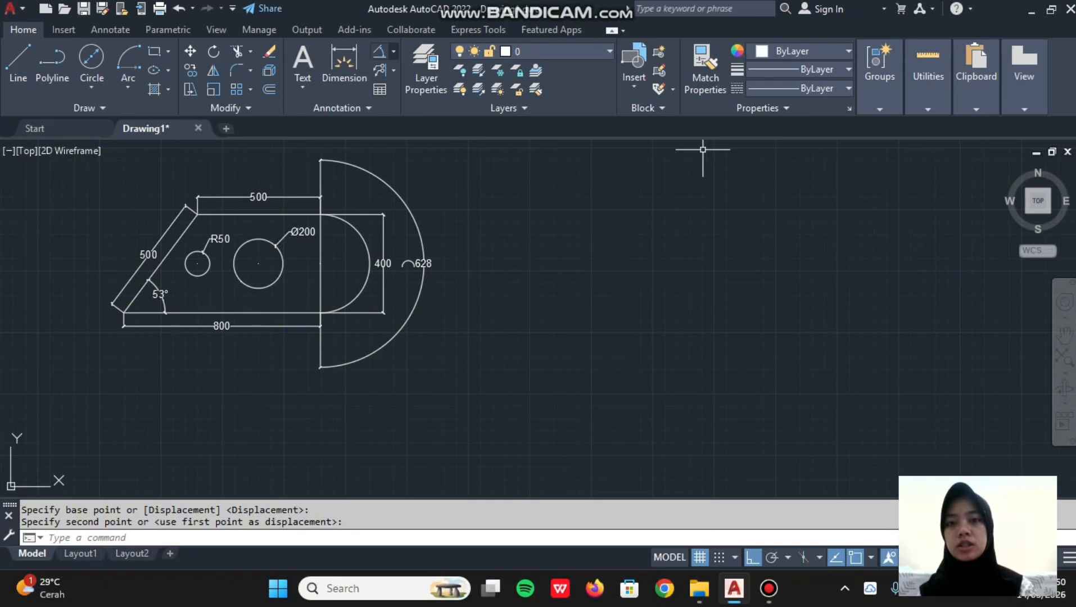
left_click(393, 51)
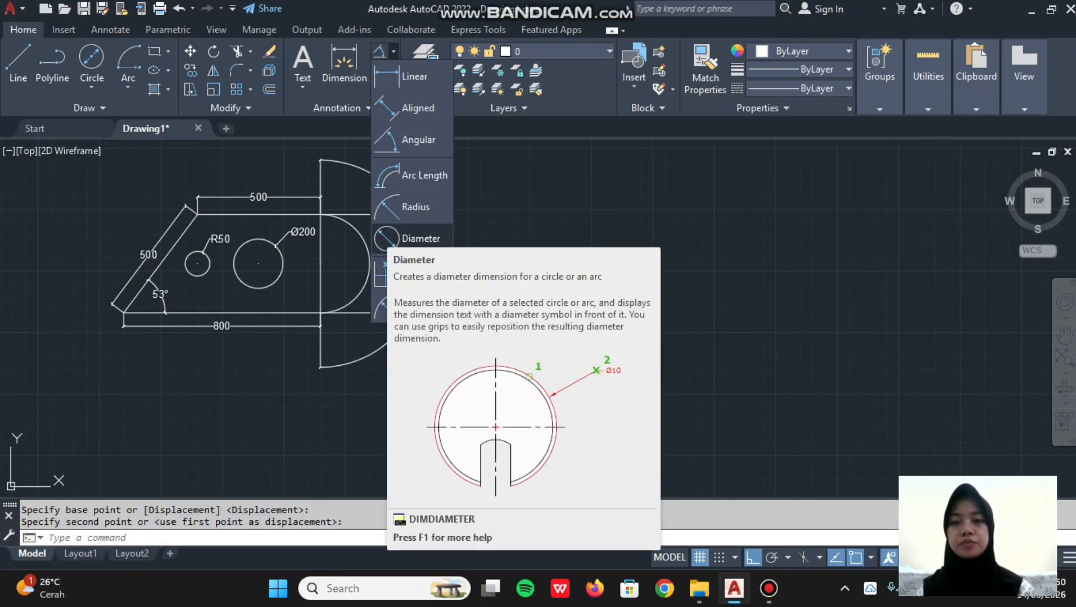
left_click(561, 207)
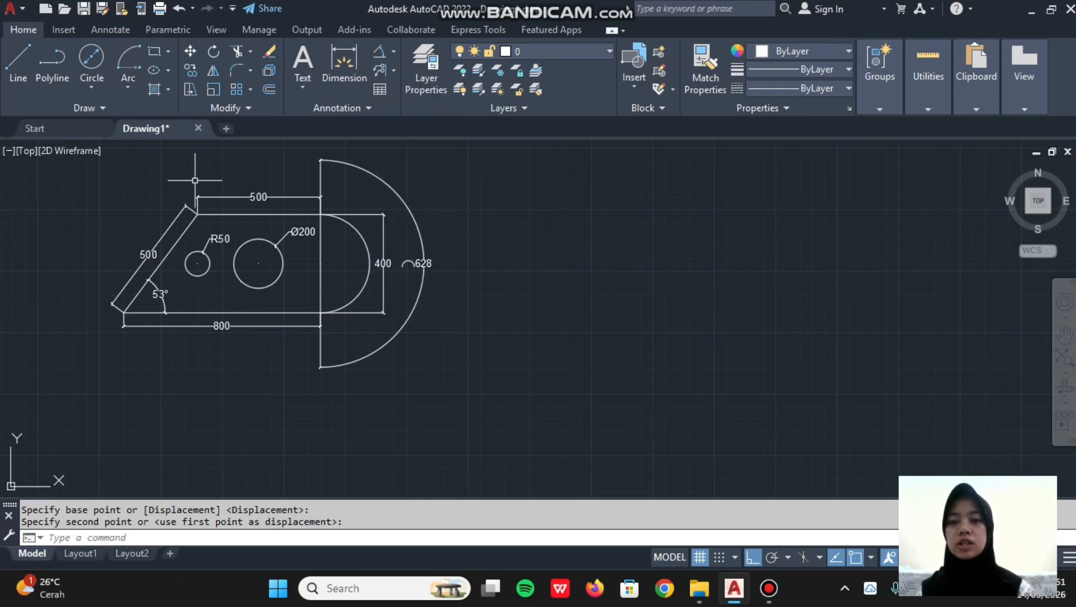
left_click(321, 205)
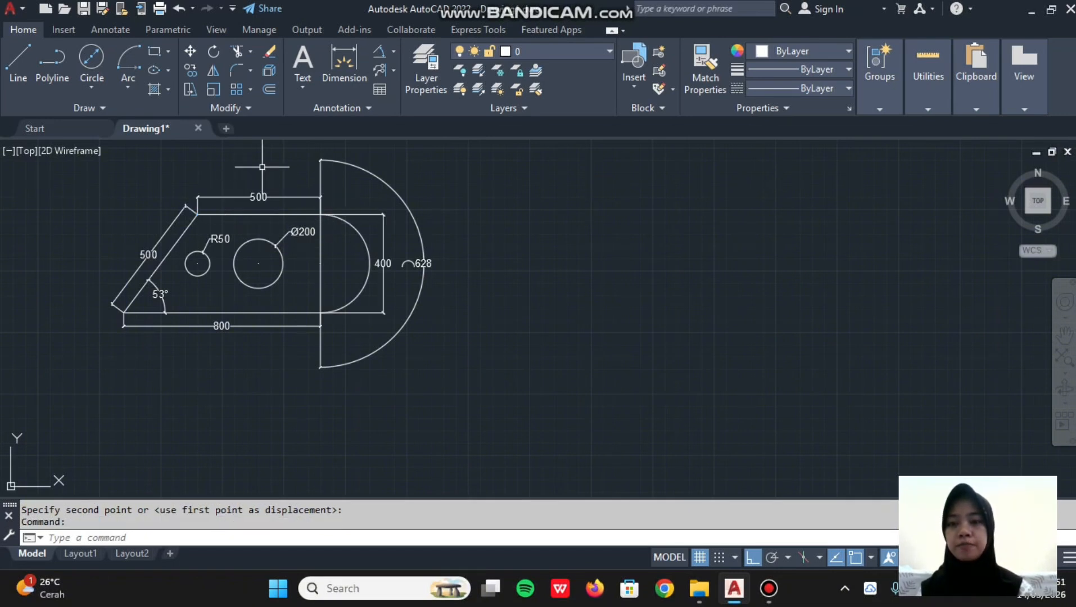
key("Escape")
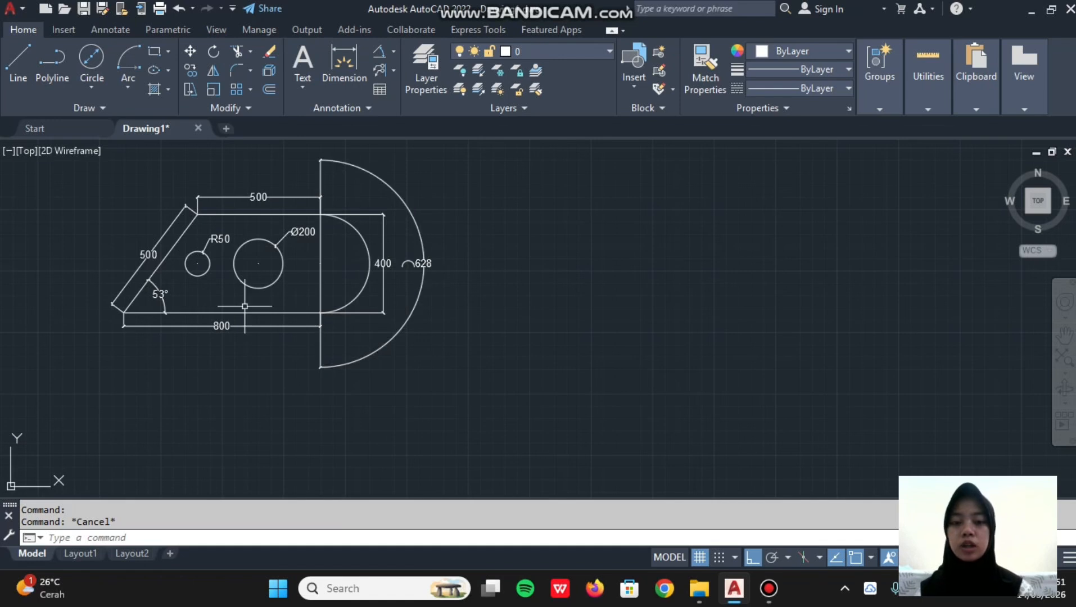
- Start a polyline to the right of the dimensioned example, with an 800 segment to the right and a 400 segment upward
middle_click_drag(713, 495, 645, 525)
type("PL")
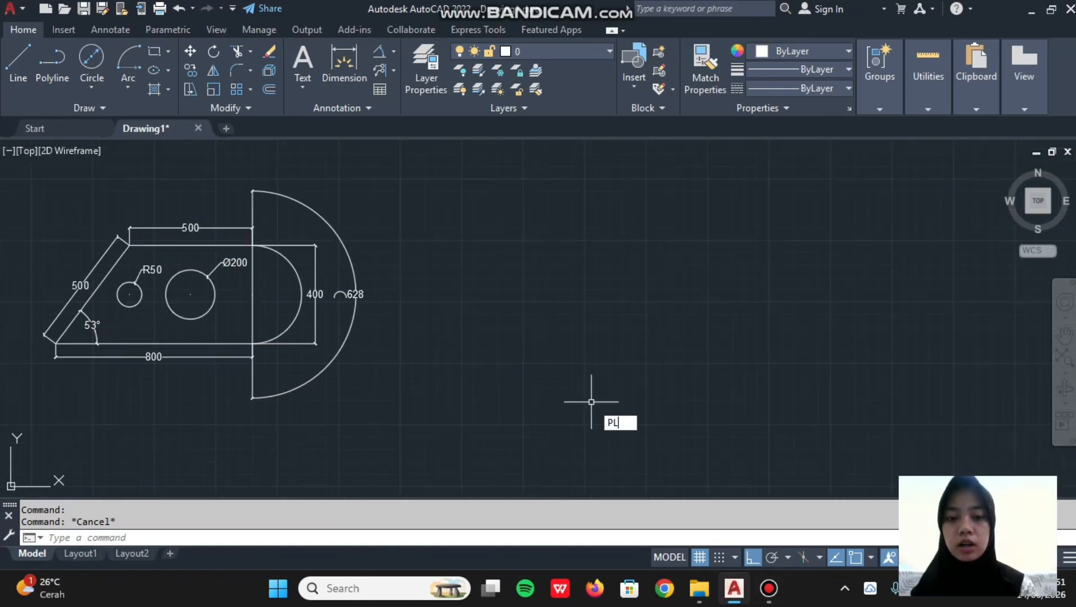
key("Return")
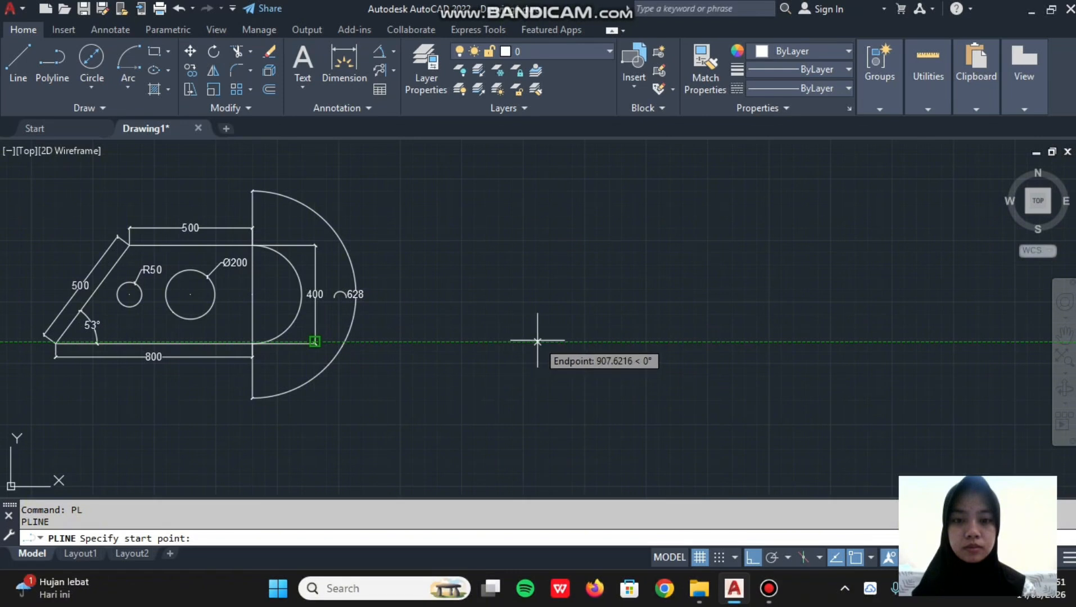
left_click(526, 344)
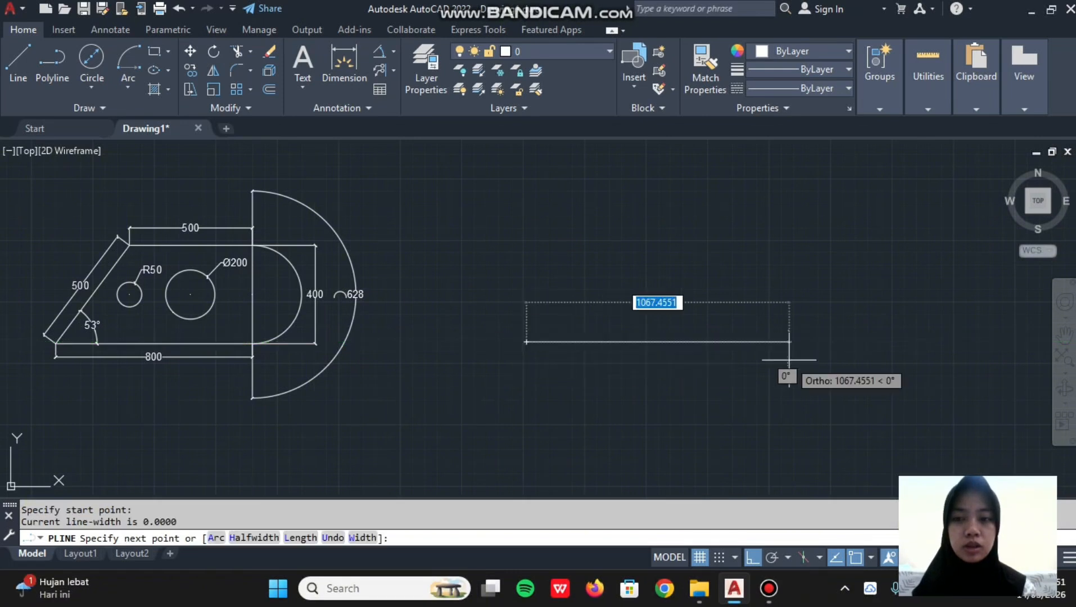
type("800")
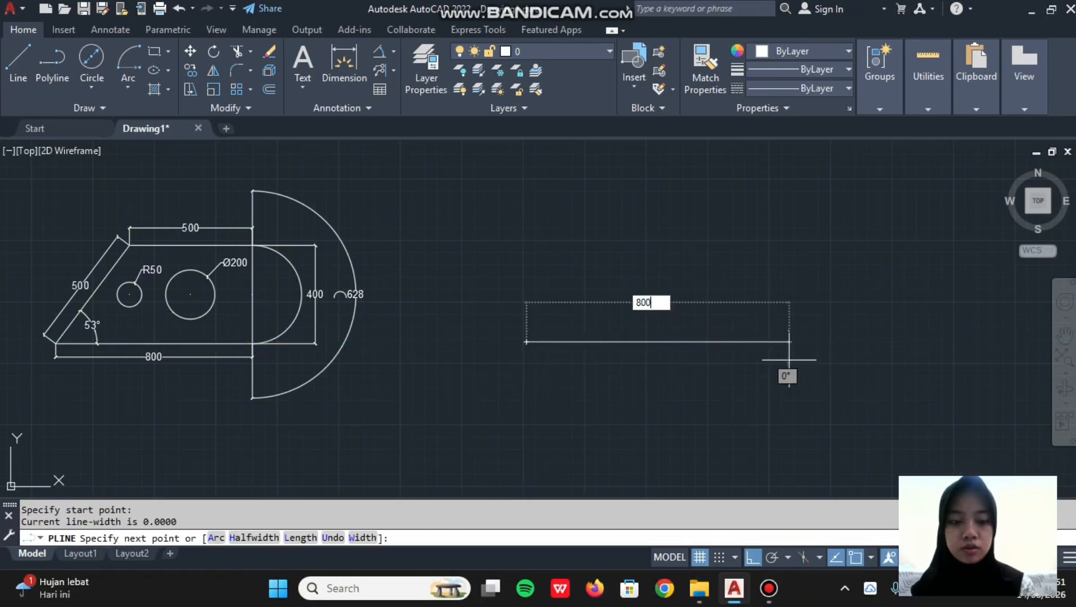
key("Return")
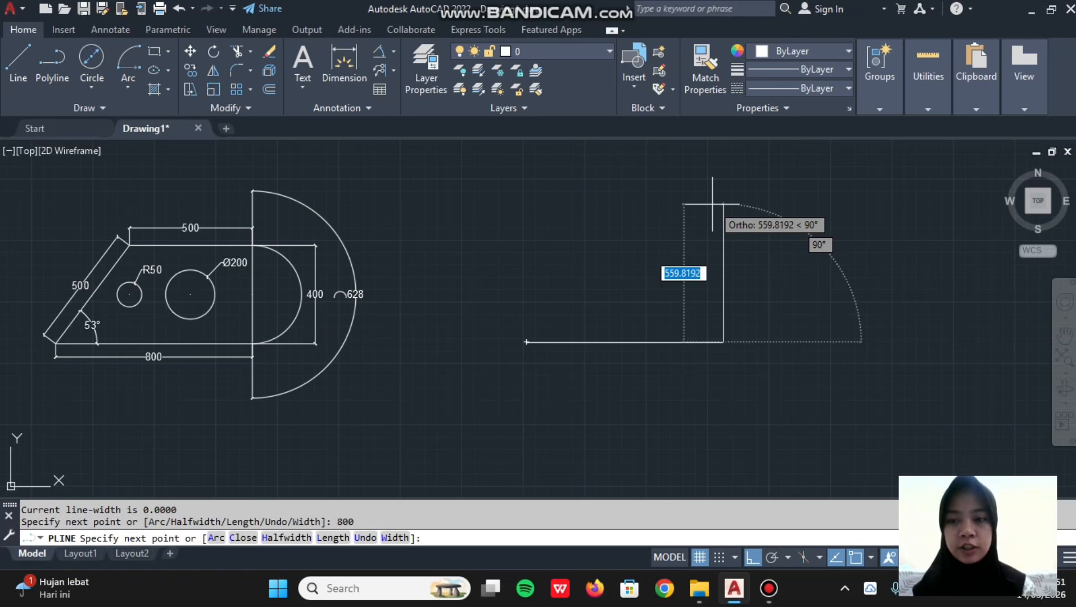
type("40")
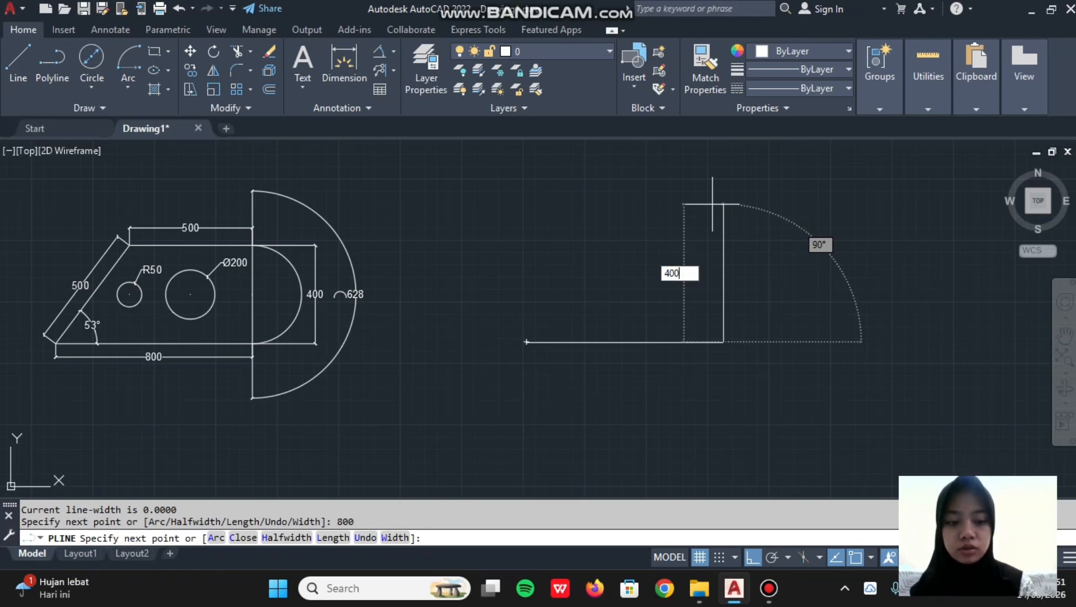
type("0")
key("Return")
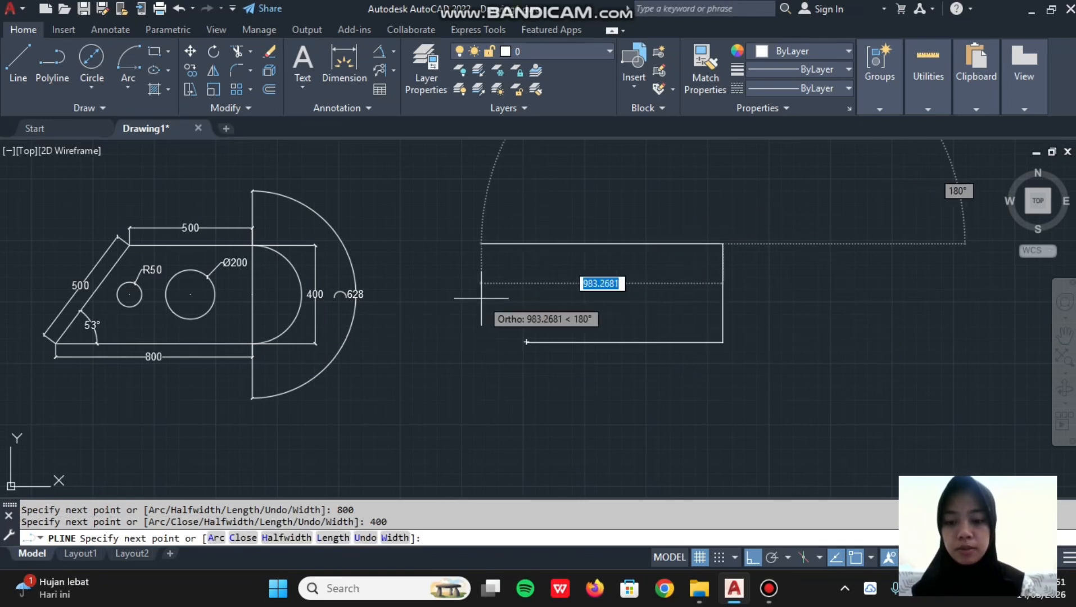
- Continue the outline with a 500 segment to the left, and close it with a slanted polyline to the lower-left start corner
type("5")
key("Return")
key("Return")
key("Return")
key("Return")
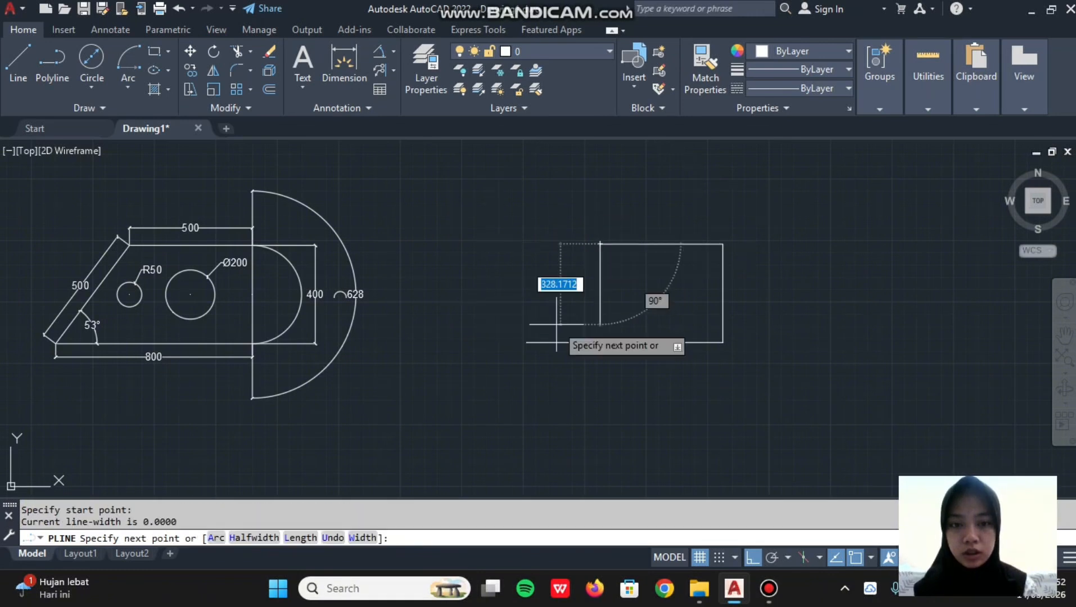
left_click(525, 341)
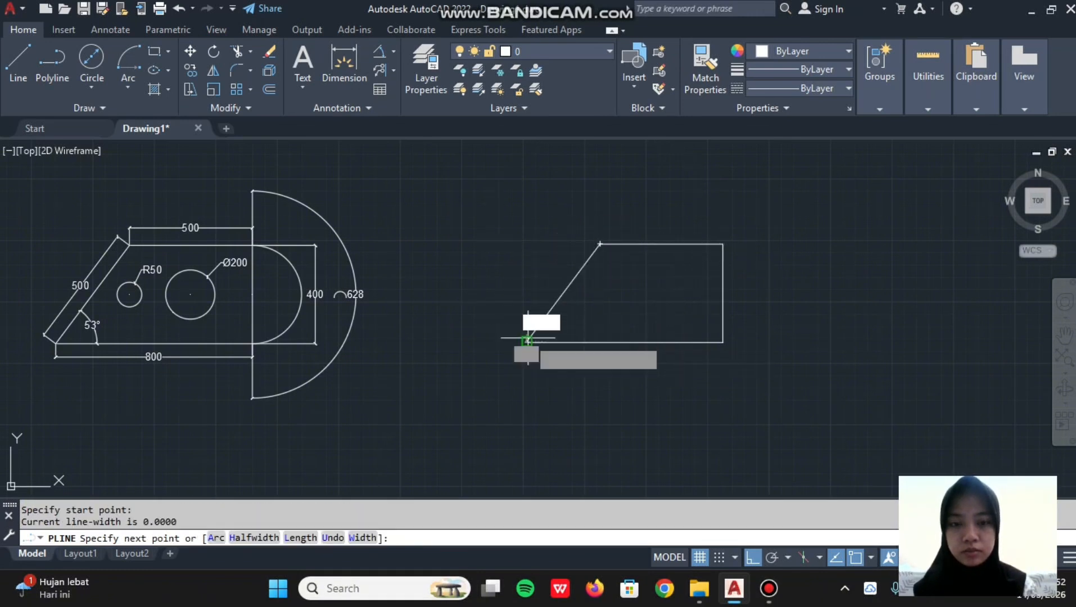
key("Return")
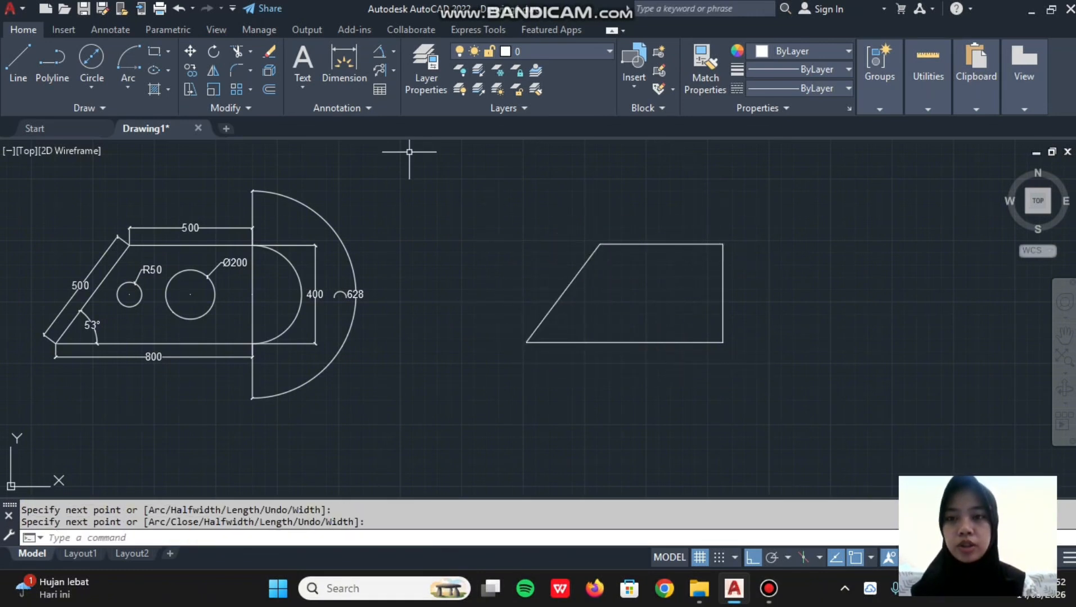
- Draw a Start, Center, End arc outward from the right edge's lower corner to its upper corner, centred on the edge's midpoint
left_click(128, 86)
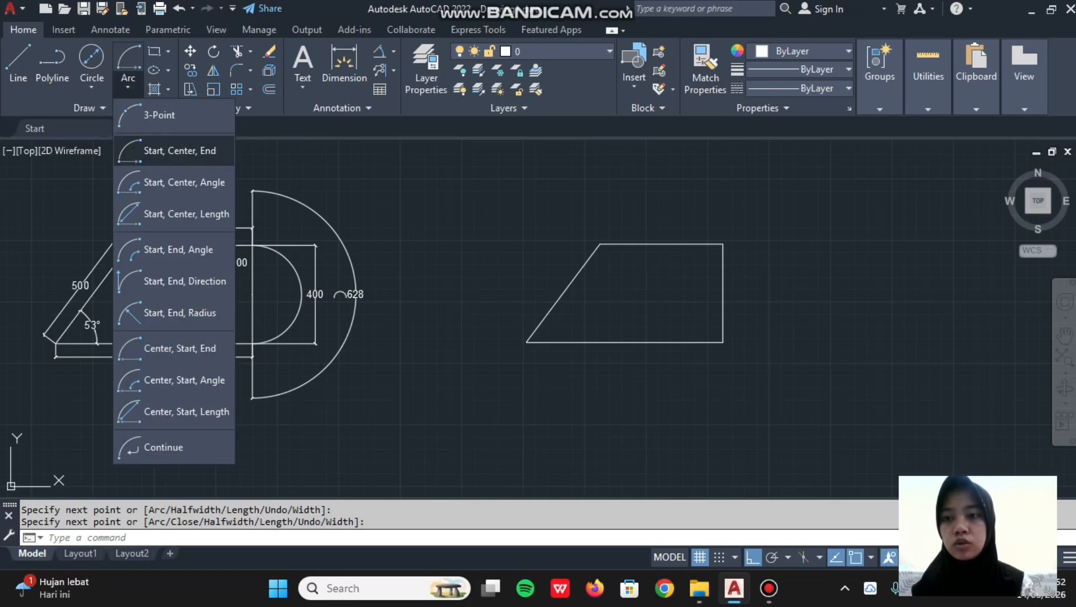
left_click(144, 154)
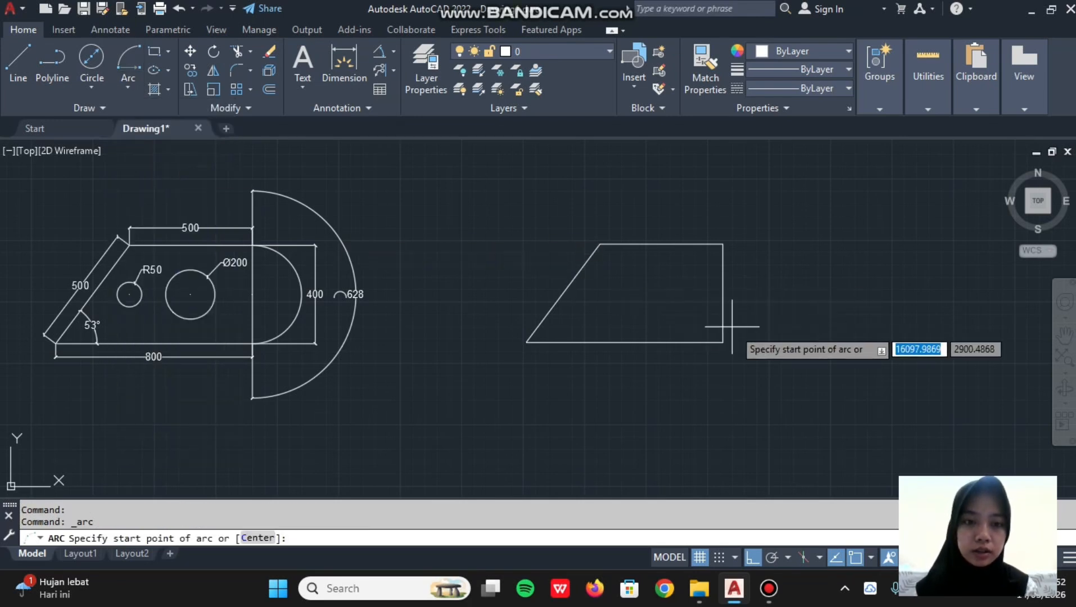
left_click(723, 342)
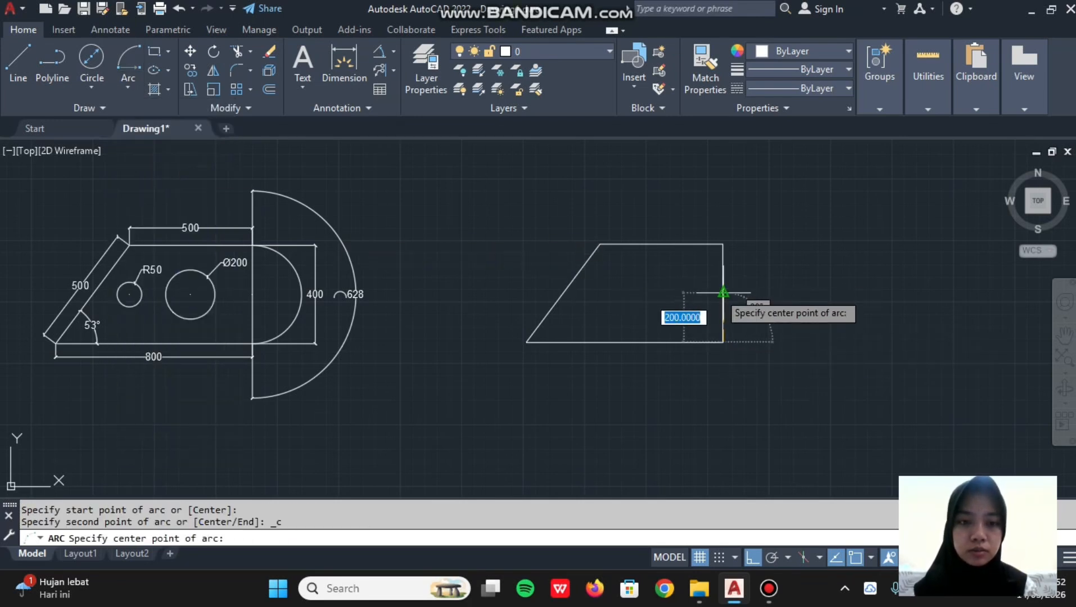
left_click(723, 292)
left_click(723, 245)
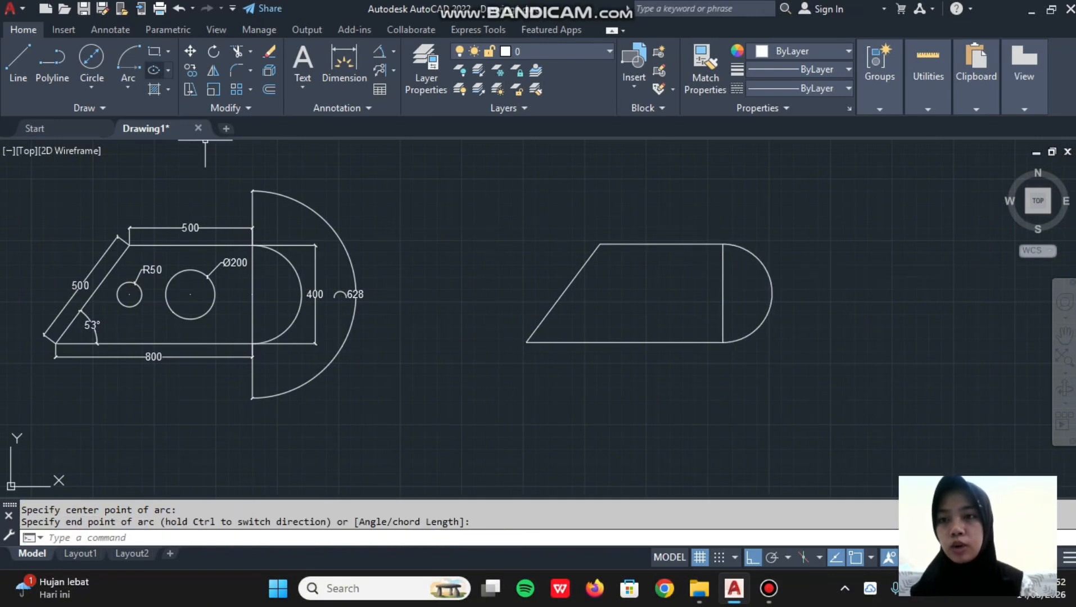
- Draw a circle of radius 50, centred directly below the upper-left corner and level with the right edge's midpoint
left_click(91, 88)
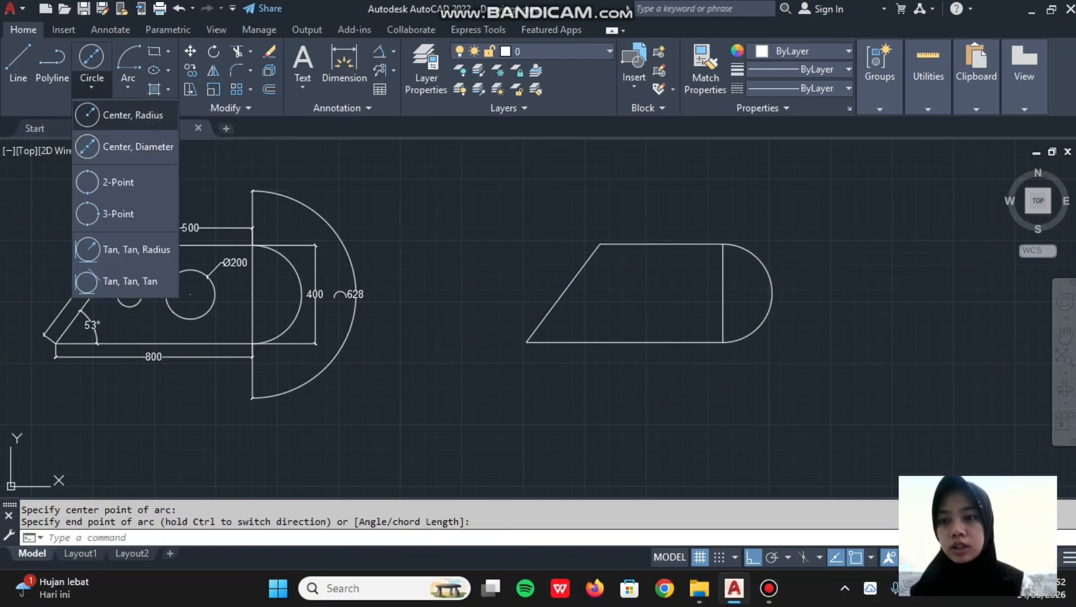
left_click(126, 115)
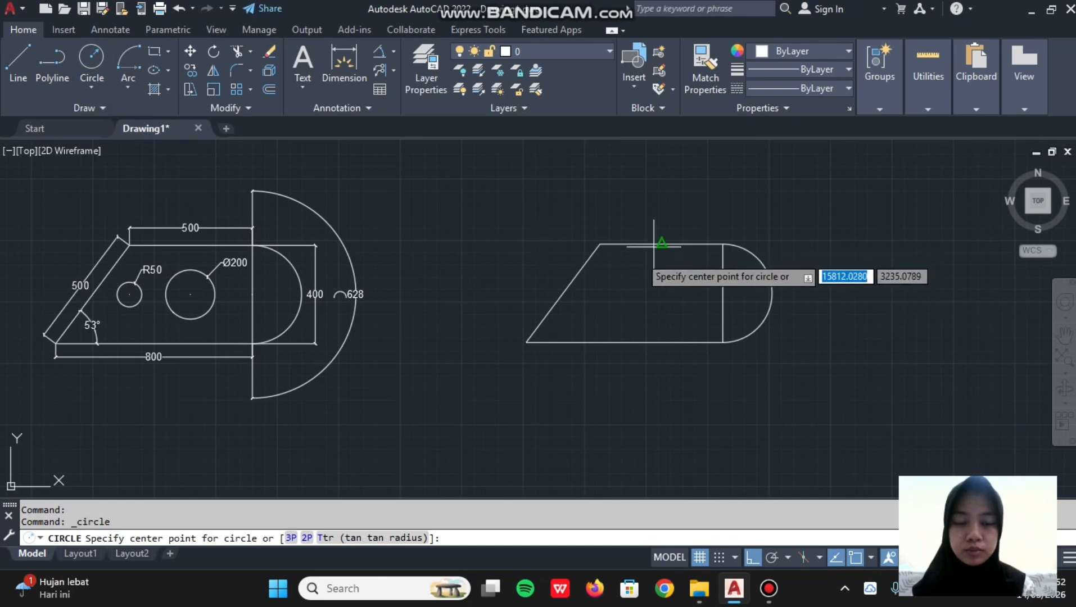
scroll(629, 245, "up", 2)
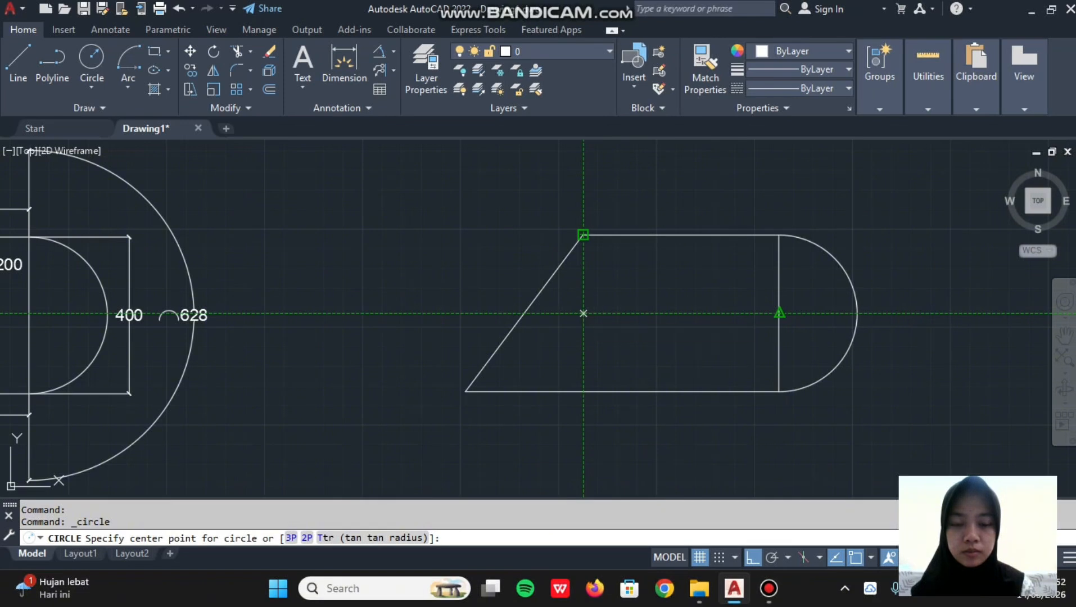
left_click(584, 313)
type("5")
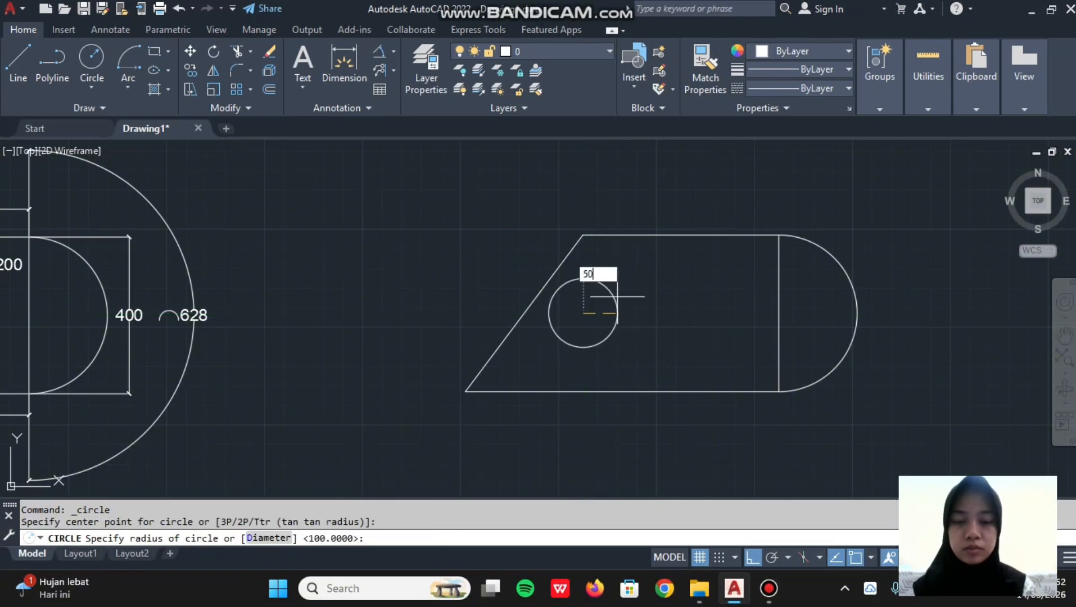
type("0")
key("Return")
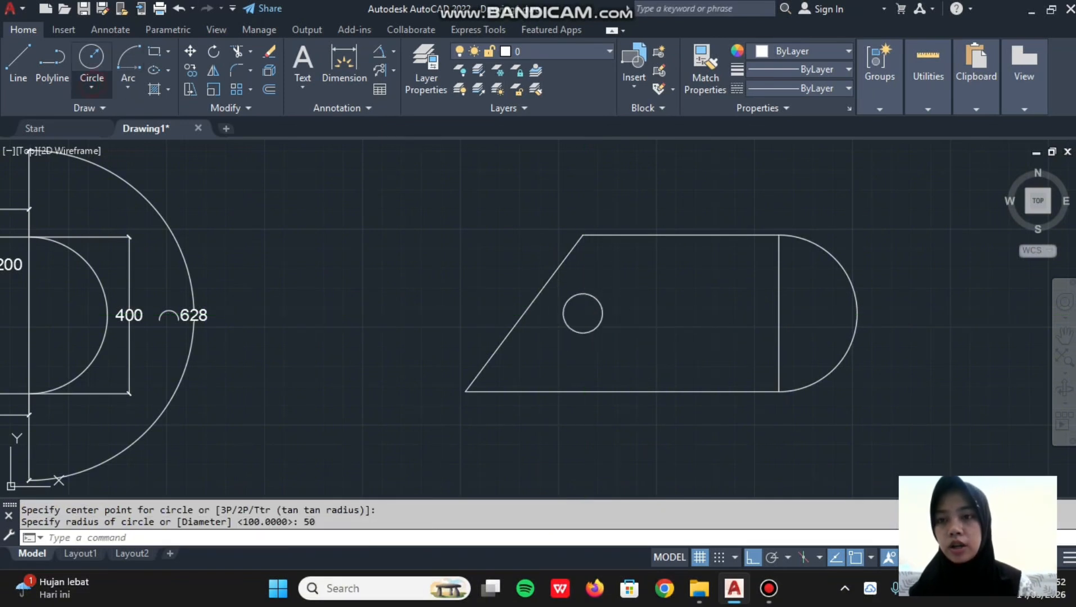
- Draw a diameter 200 circle to the right of the small circle, level with its centre, using Center, Diameter
left_click(91, 88)
left_click(108, 146)
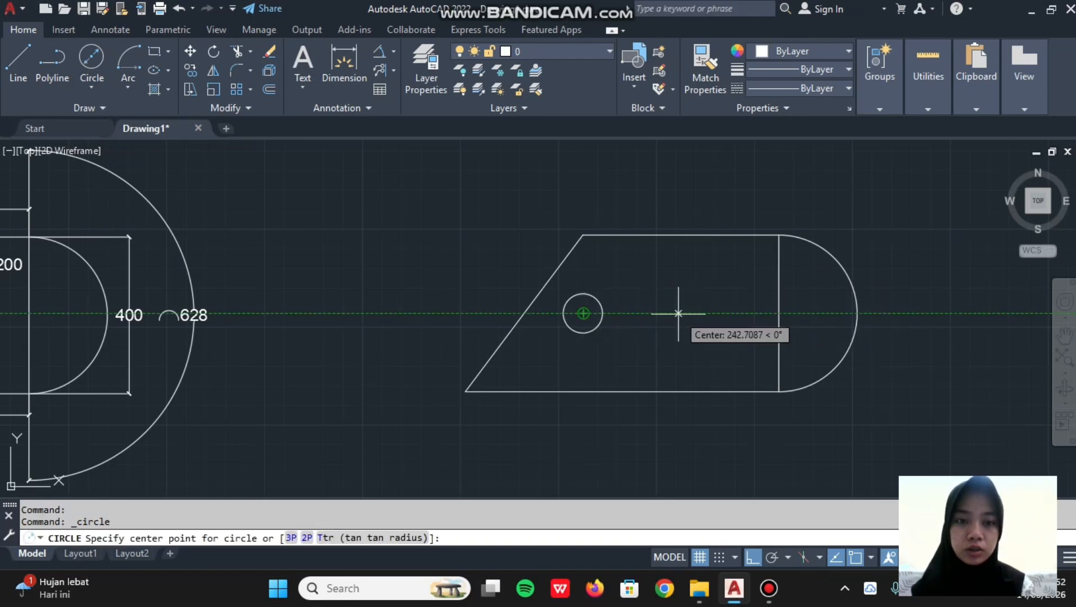
left_click(690, 313)
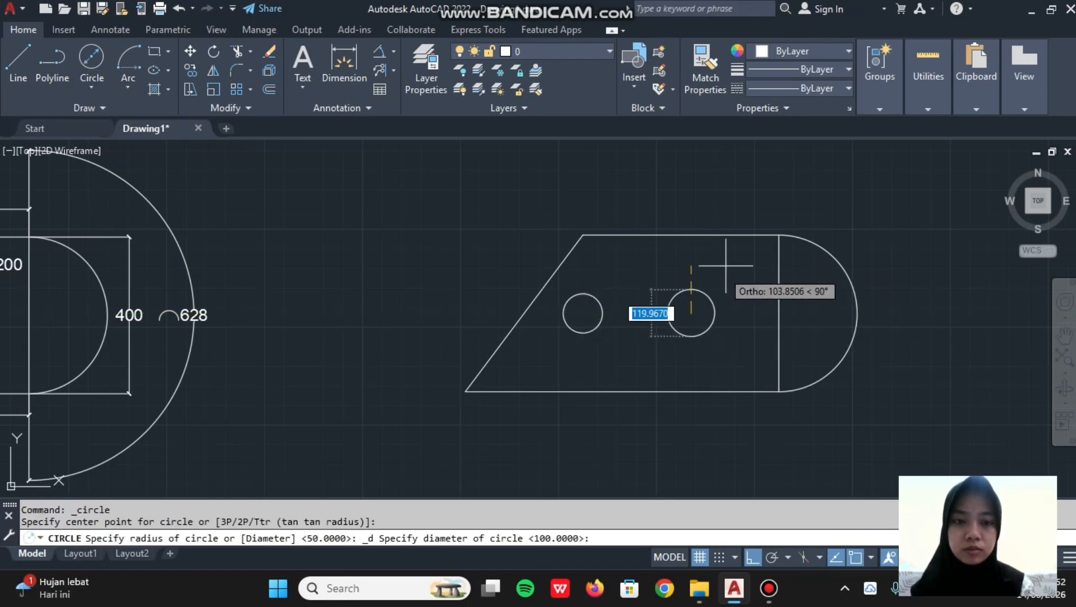
key("Return")
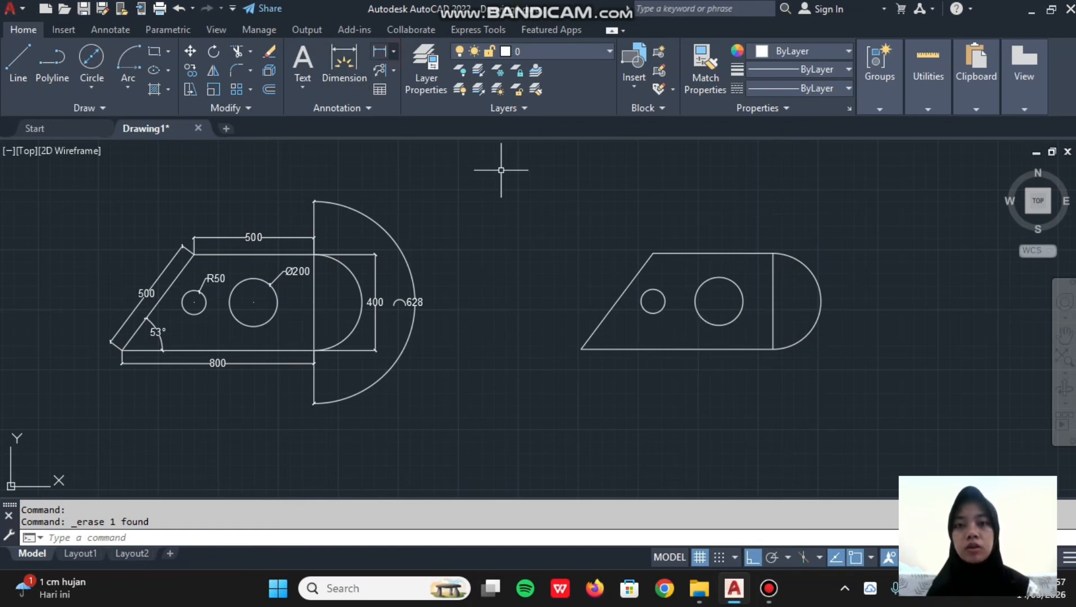
- Add a linear dimension to the redrawn shape's bottom edge, placed just below it
left_click(394, 52)
left_click(407, 79)
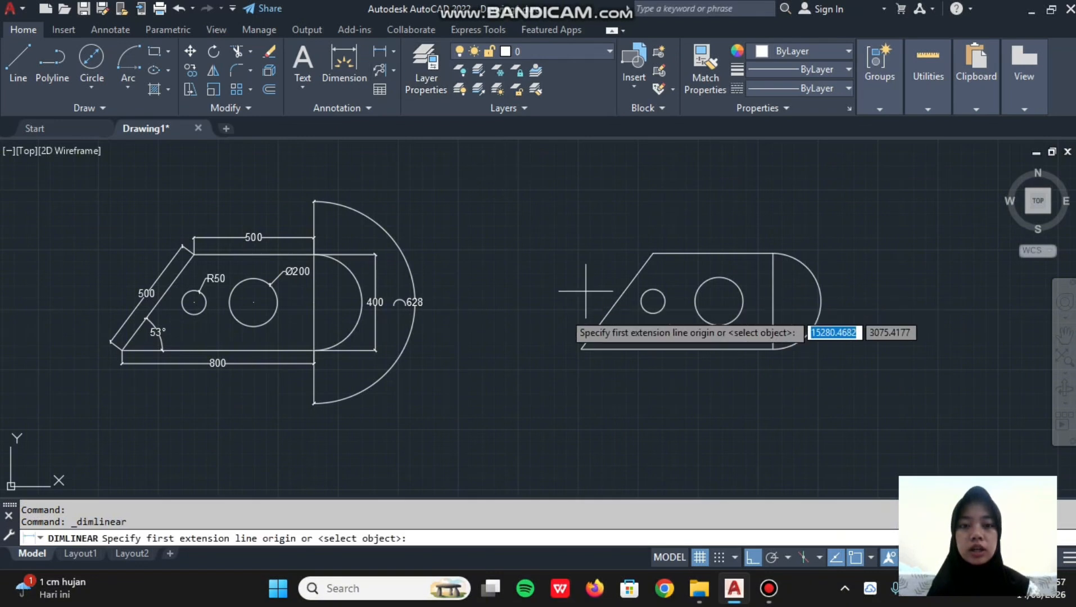
left_click(581, 349)
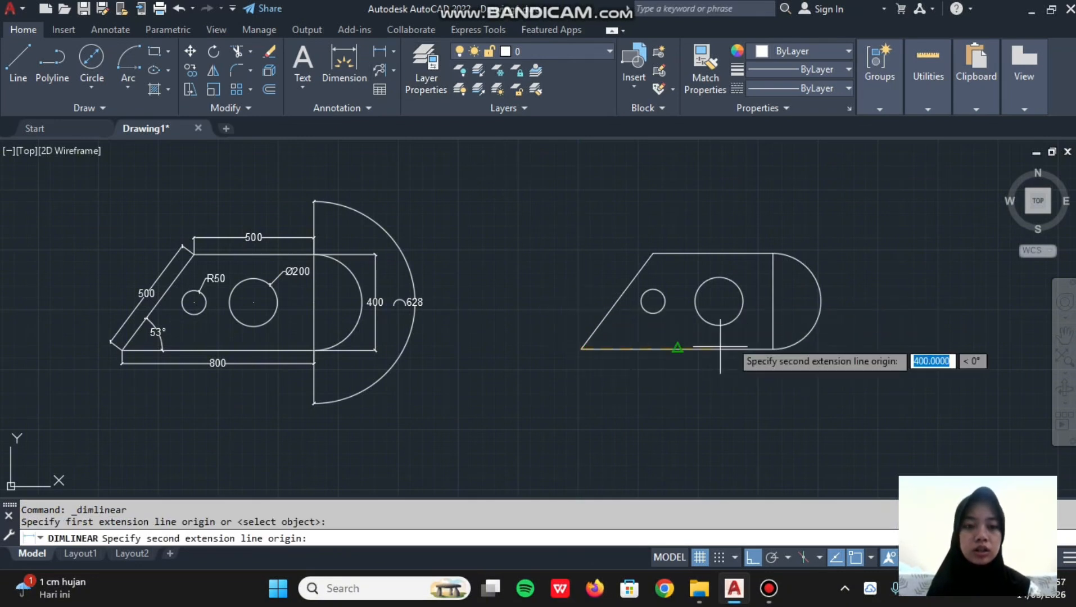
left_click(773, 349)
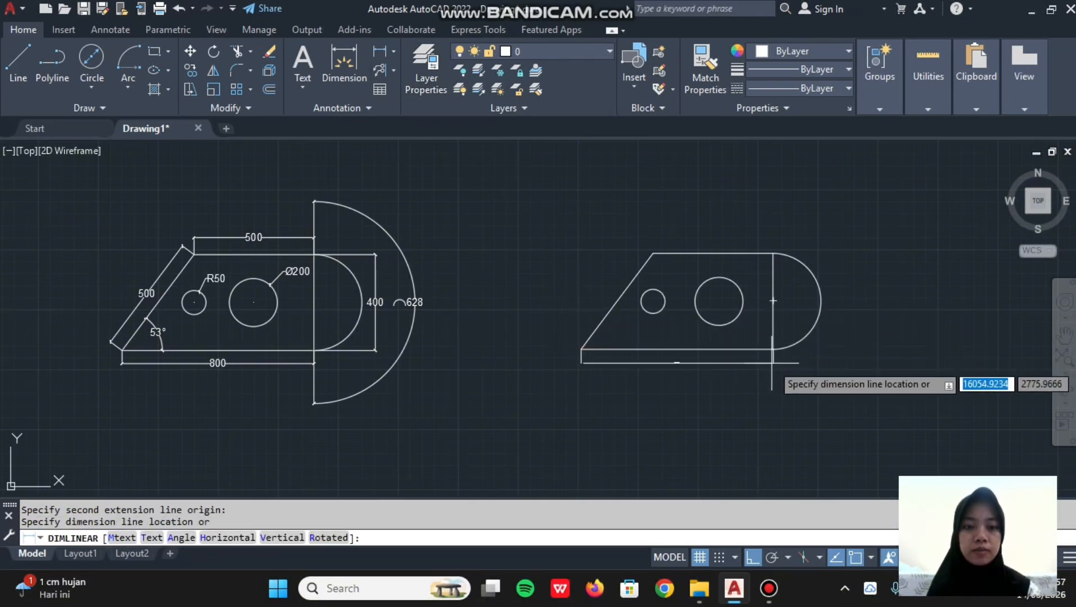
left_click(772, 367)
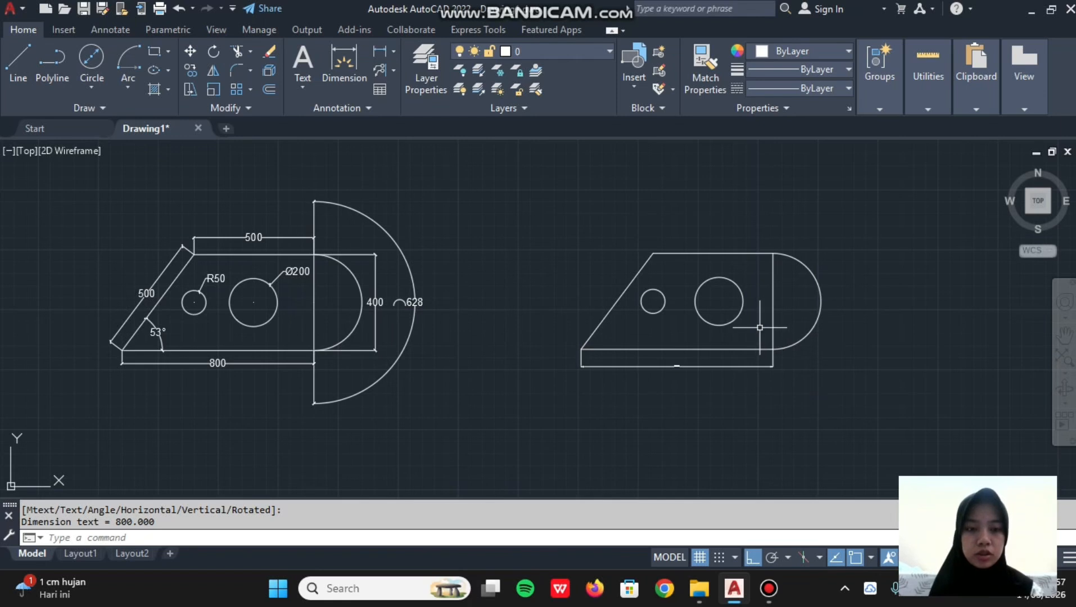
- Add a vertical linear dimension to the shape's straight right edge, placed just outside the arc
key("Return")
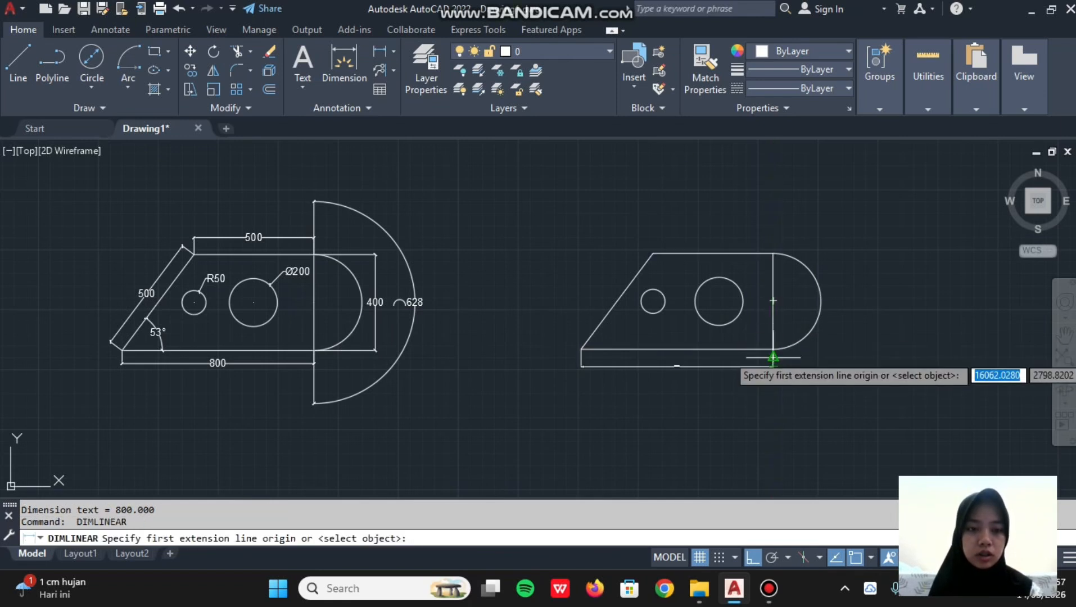
scroll(772, 358, "up", 4)
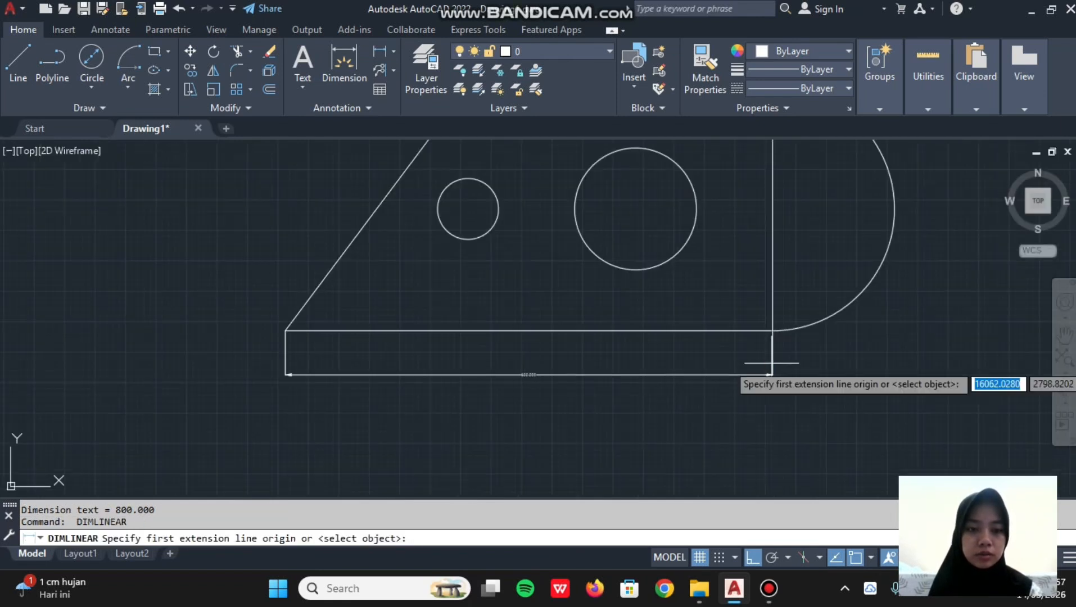
left_click(772, 330)
middle_click_drag(767, 269, 762, 398)
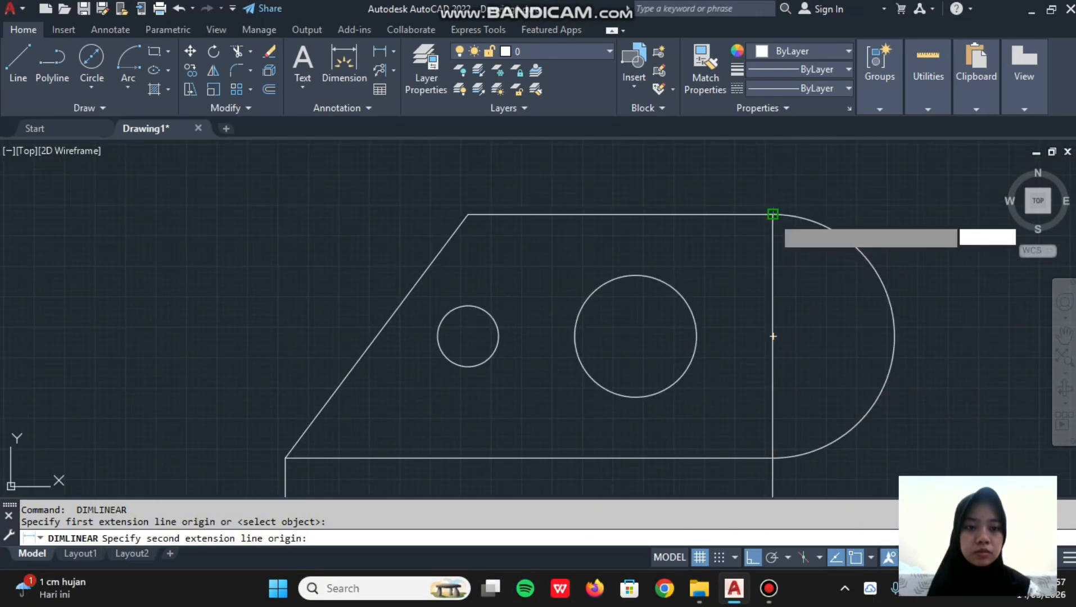
left_click(773, 214)
left_click(918, 336)
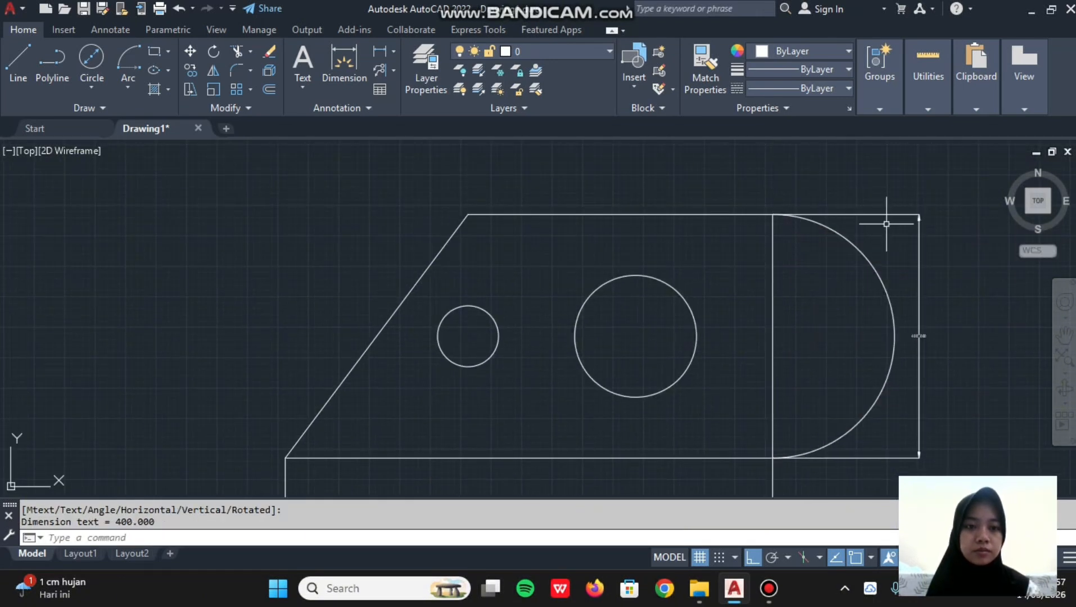
- Add a linear dimension to the shape's top edge, placed above it
key("space")
left_click(772, 214)
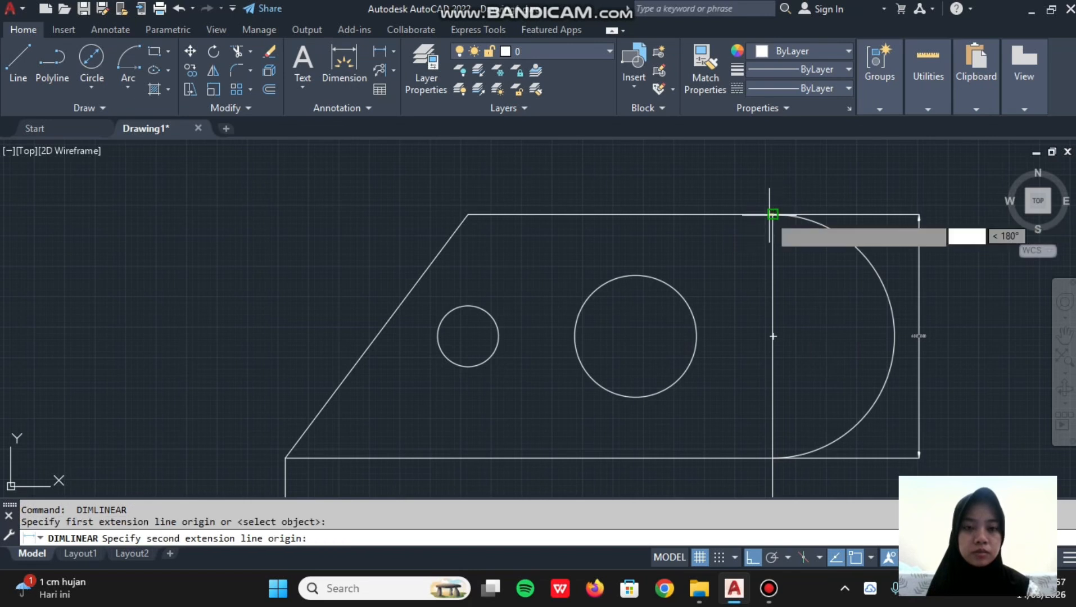
left_click(468, 214)
left_click(485, 171)
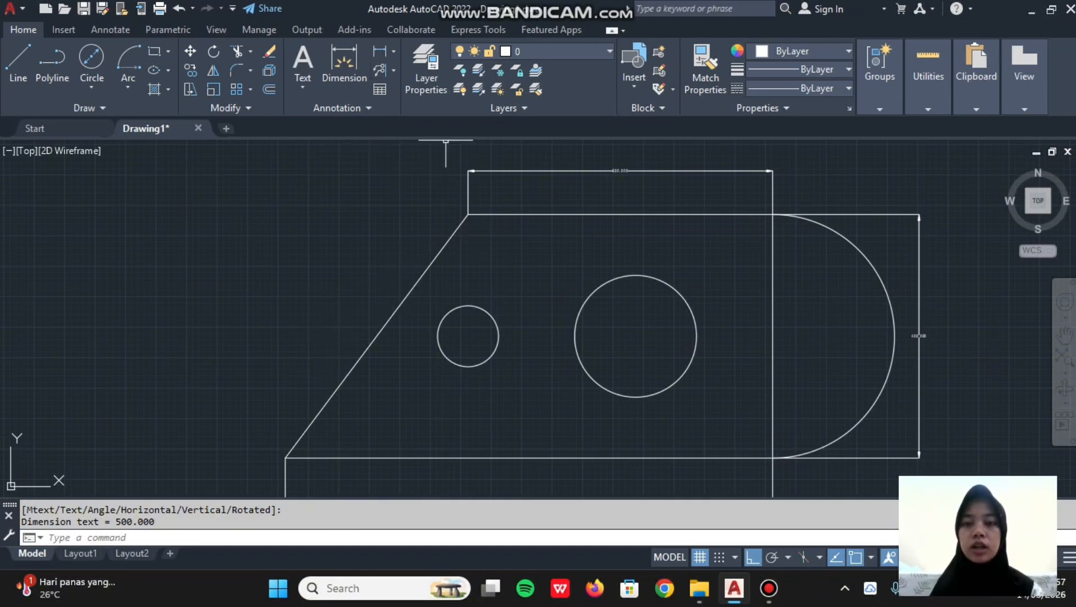
- Add an aligned dimension to the slanted left edge, placed outside the shape
left_click(394, 51)
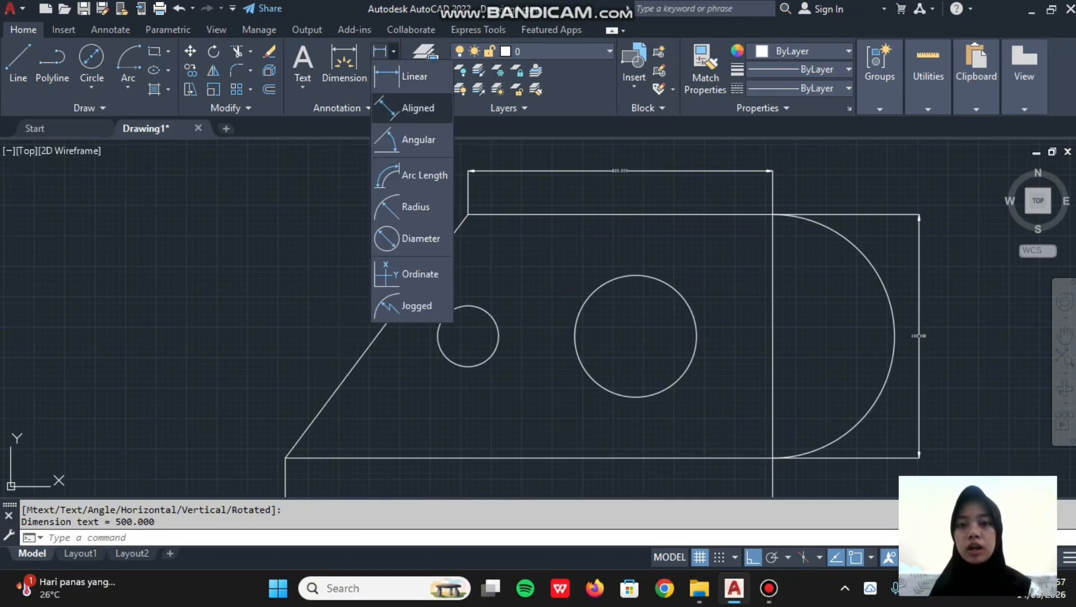
left_click(405, 115)
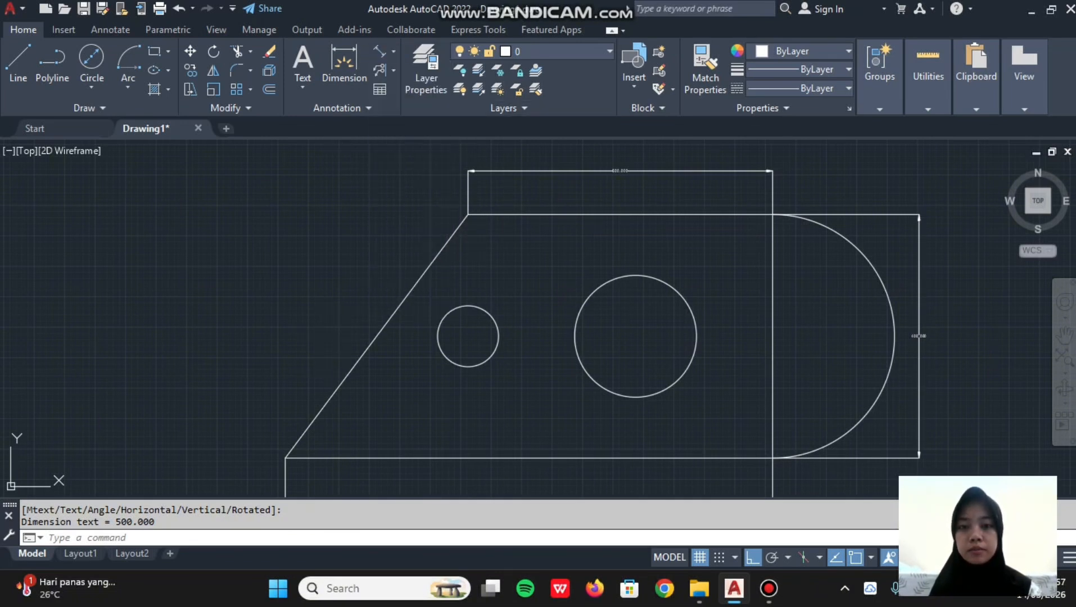
left_click(468, 214)
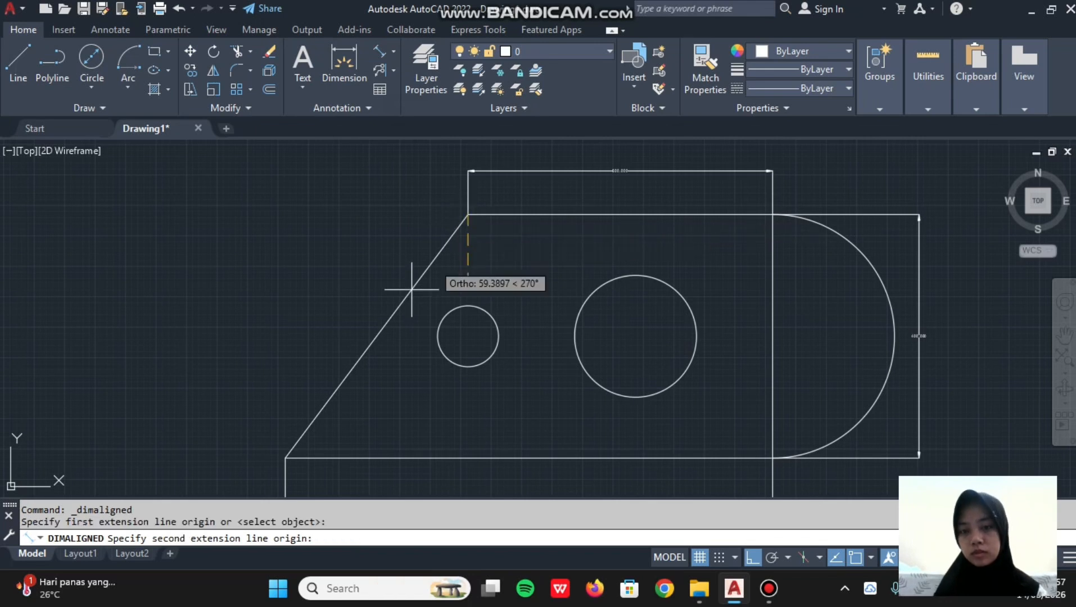
left_click(287, 457)
left_click(252, 421)
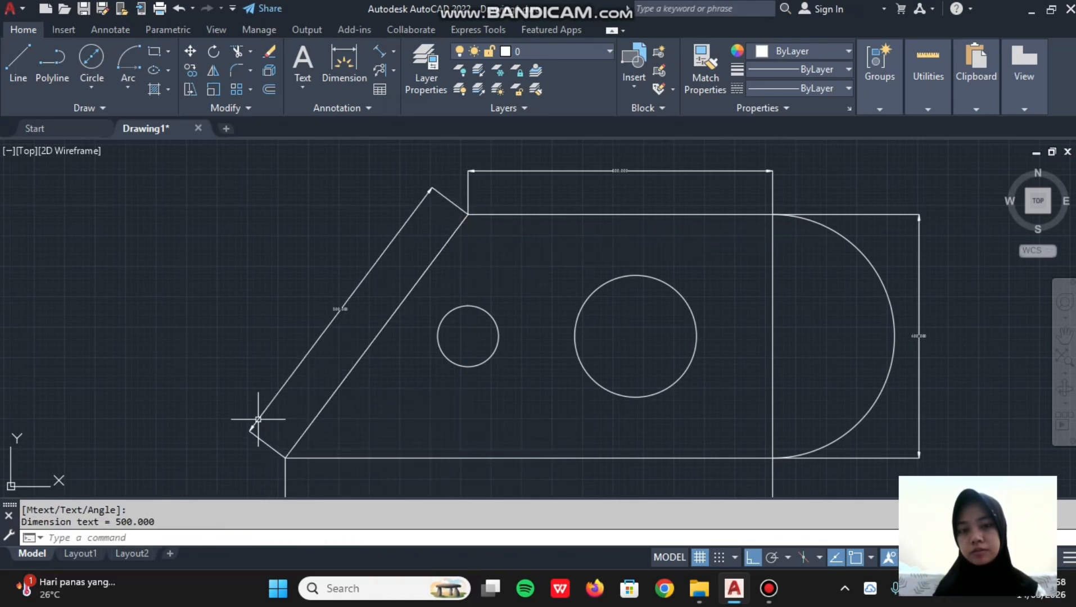
- Add an arc length dimension to the semicircular arc, placed to the right of the vertical dimension
left_click(393, 51)
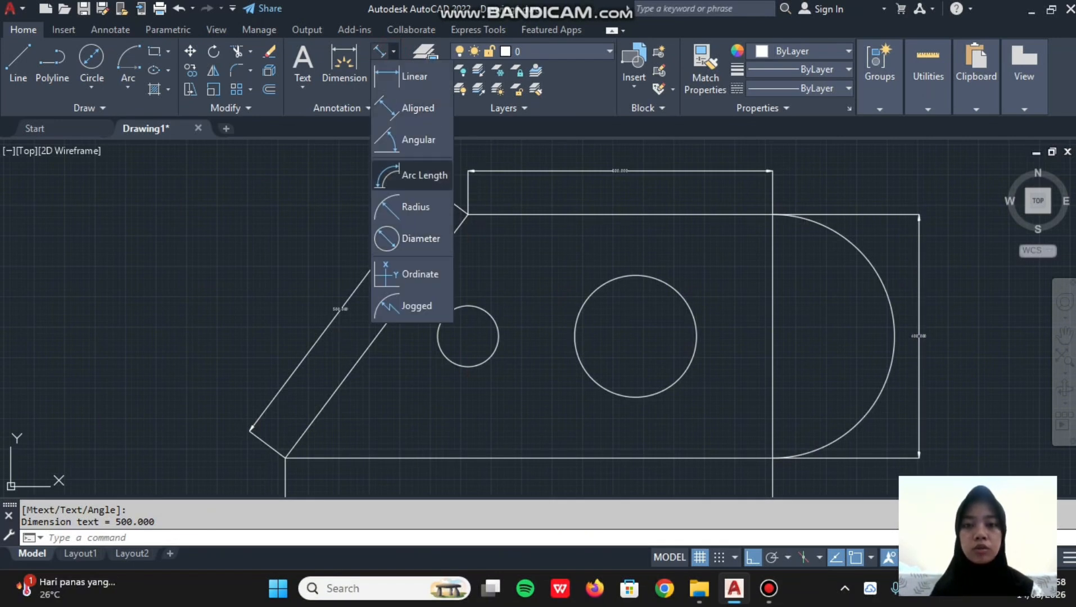
left_click(421, 174)
scroll(837, 344, "down", 2)
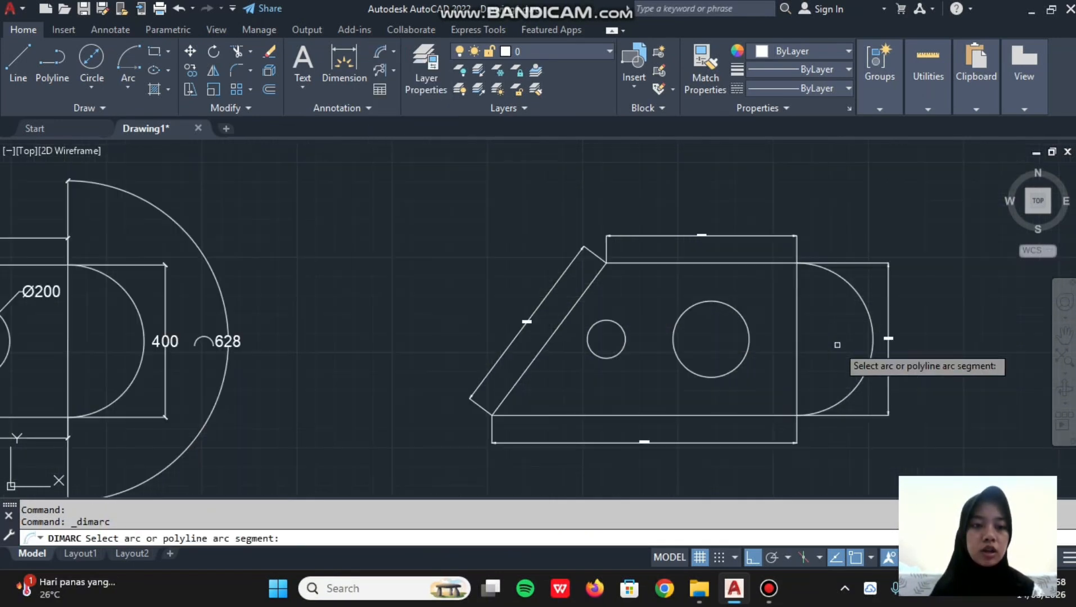
left_click(871, 337)
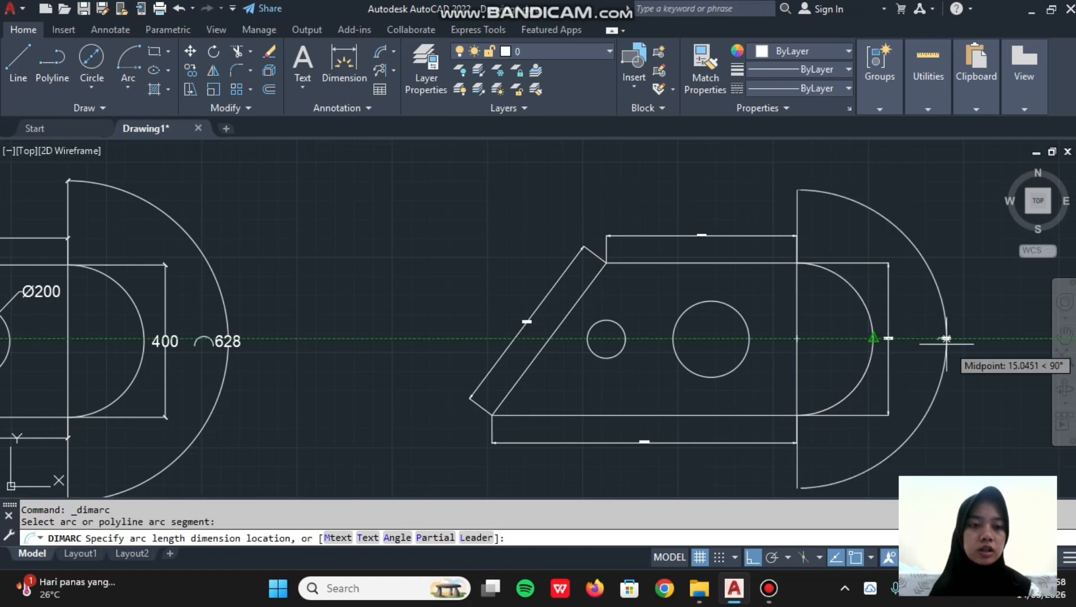
left_click(1006, 339)
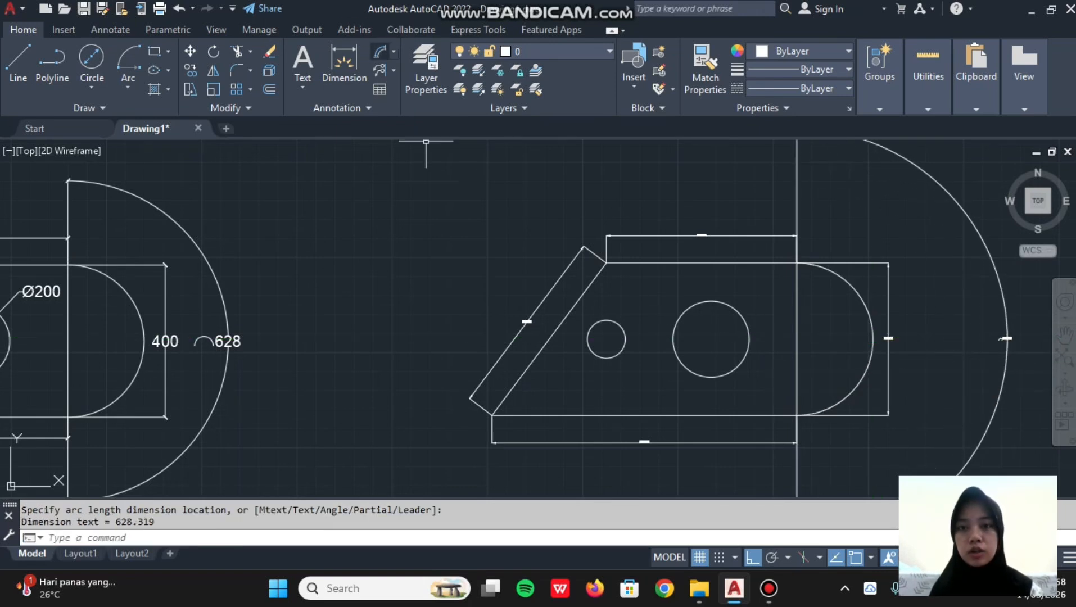
- Add a radius dimension to the small circle in the redrawn shape, placed above it inside the outline
left_click(392, 52)
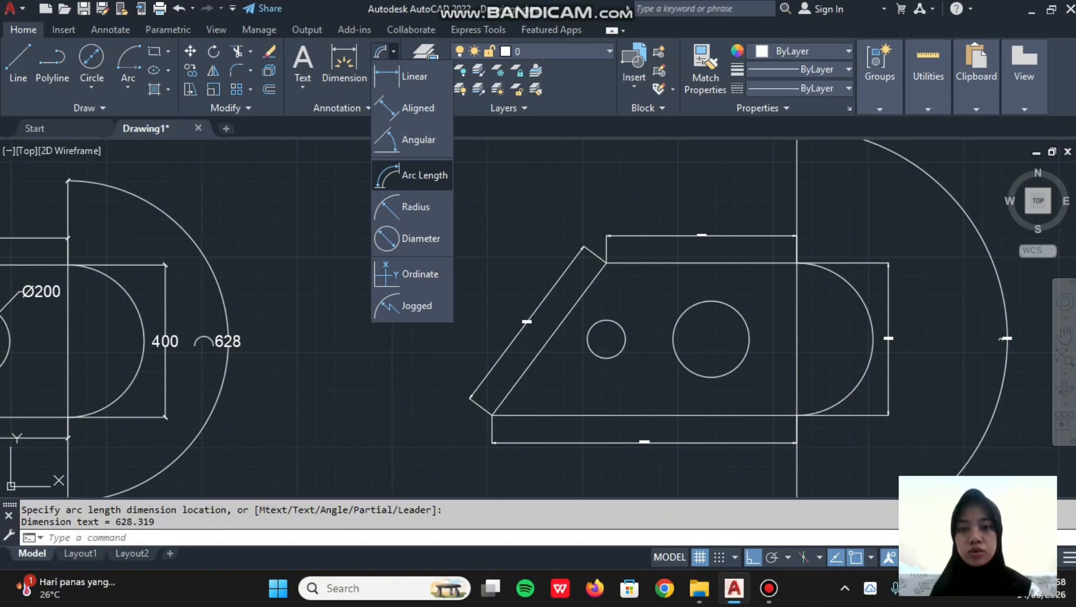
left_click(416, 207)
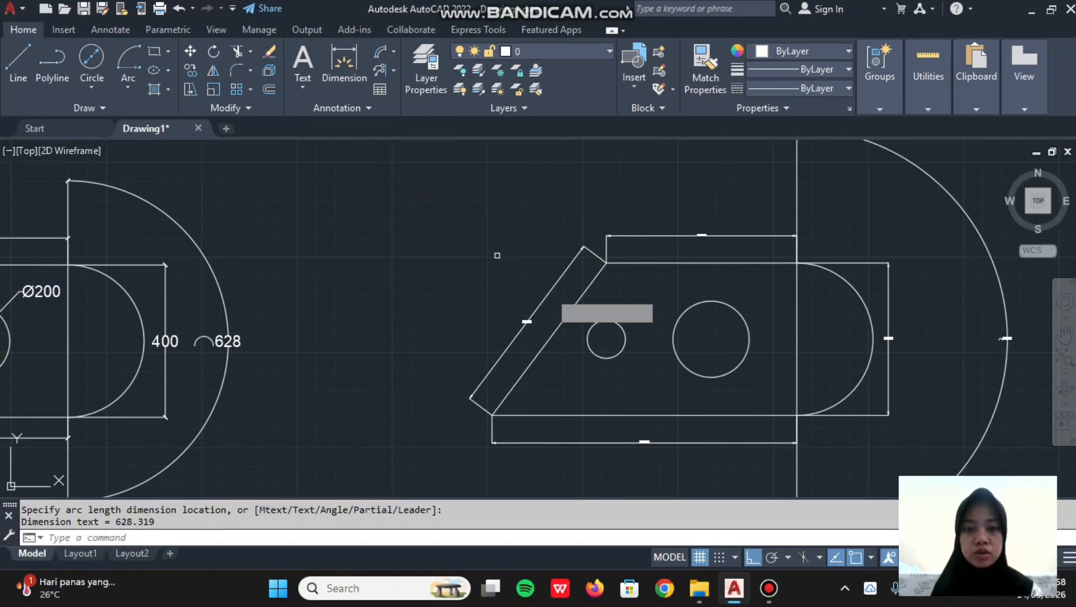
left_click(622, 329)
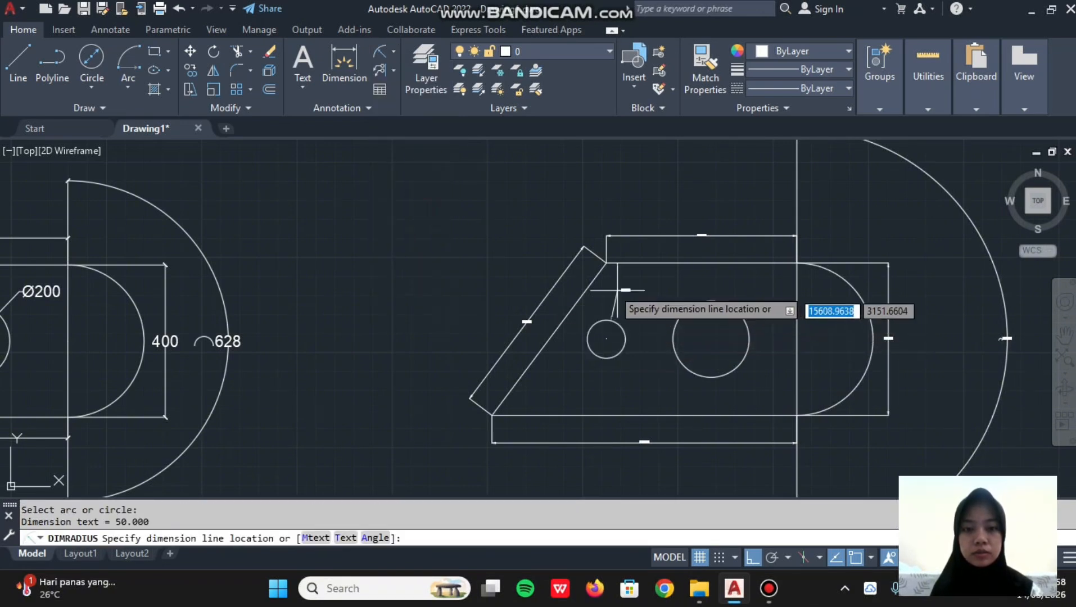
left_click(622, 301)
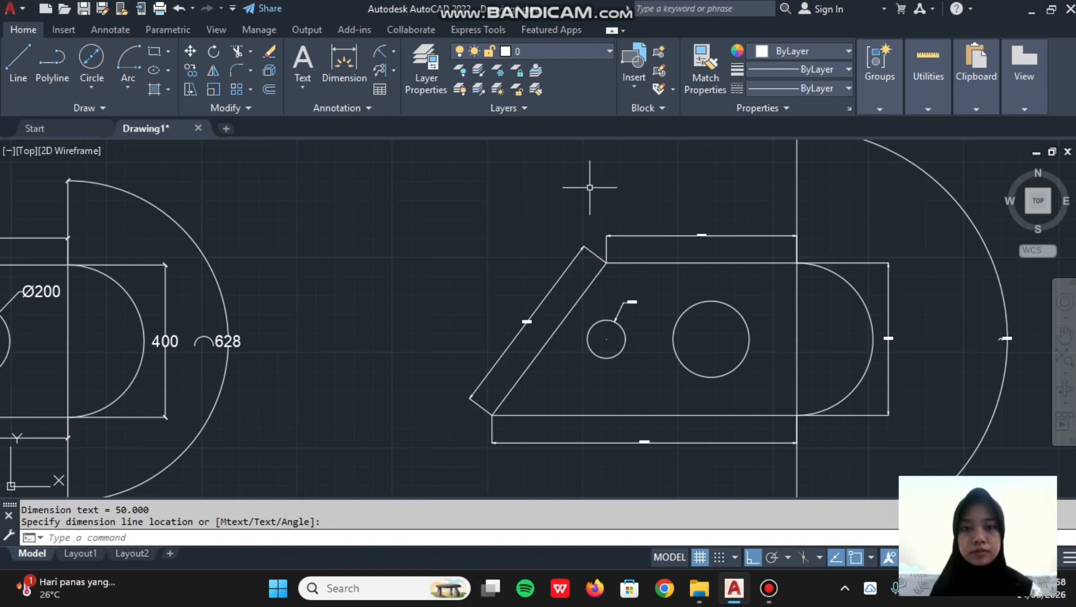
- Add a diameter dimension to the larger circle in the redrawn shape, placed at its upper right
left_click(393, 51)
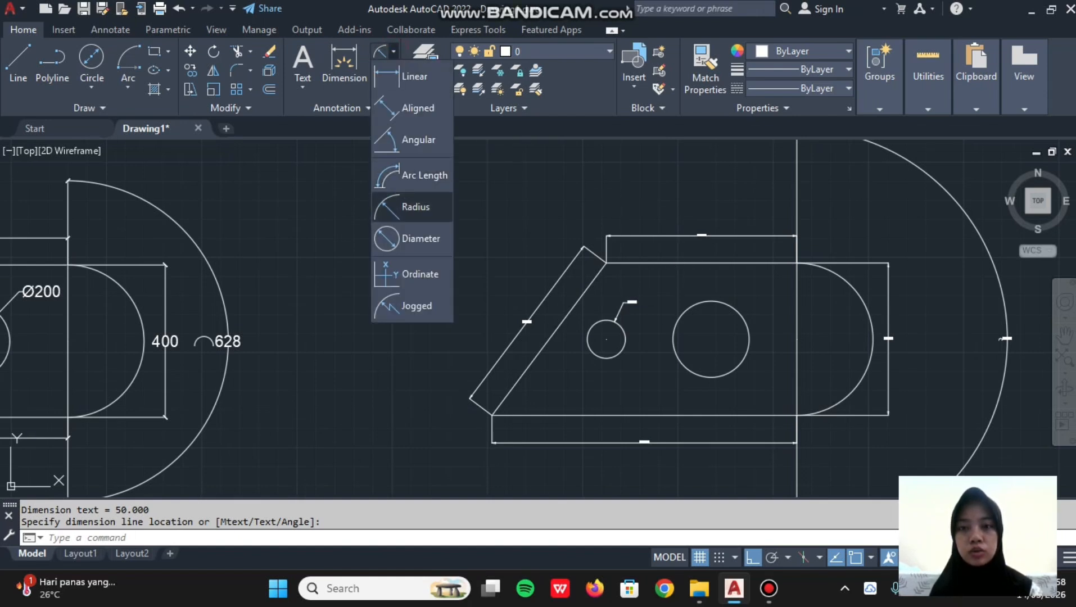
left_click(416, 238)
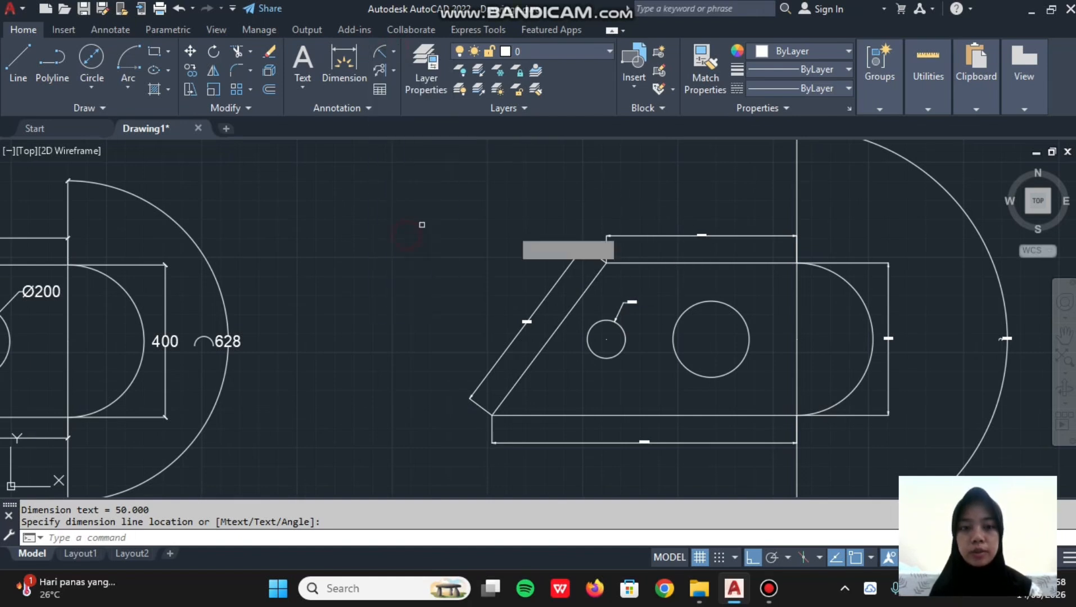
left_click(746, 323)
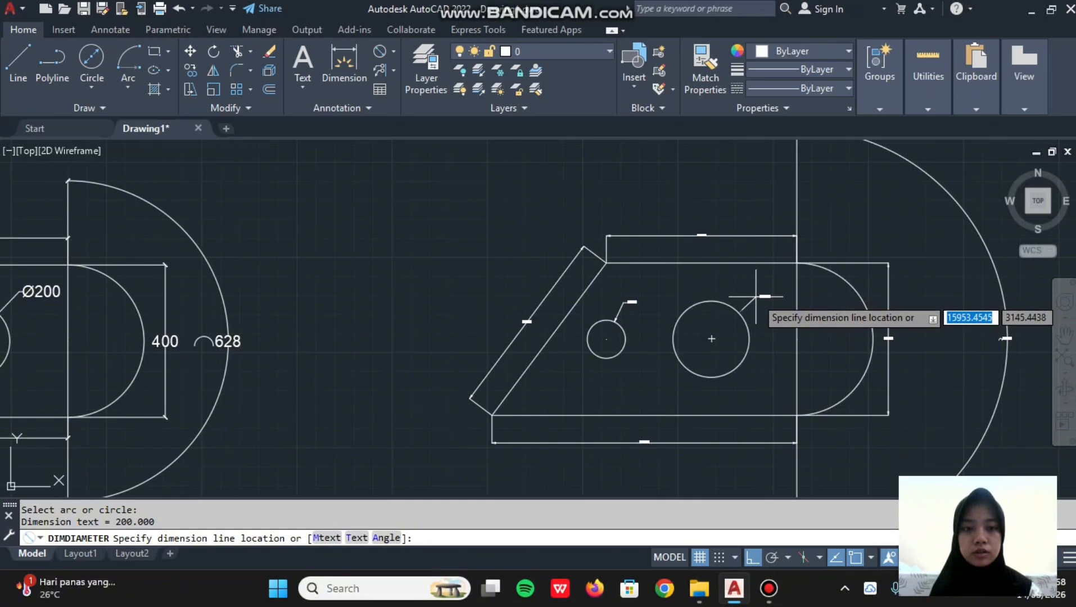
left_click(757, 291)
- Examine the dimension text and arrowheads on the redrawn shape and compare them with the original example
scroll(717, 273, "down", 5)
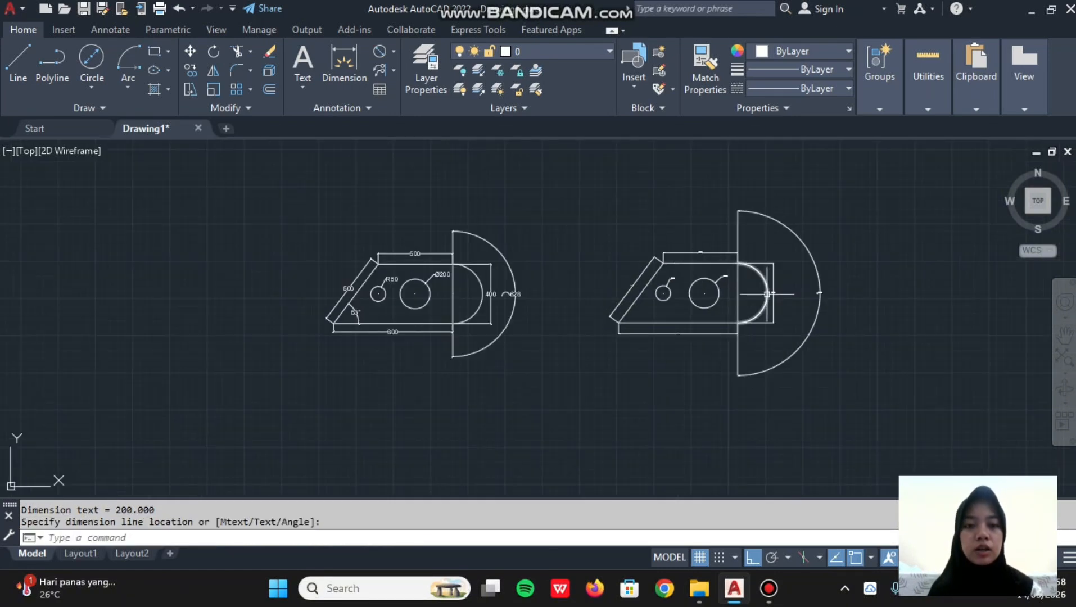
scroll(750, 281, "up", 7)
scroll(588, 229, "up", 4)
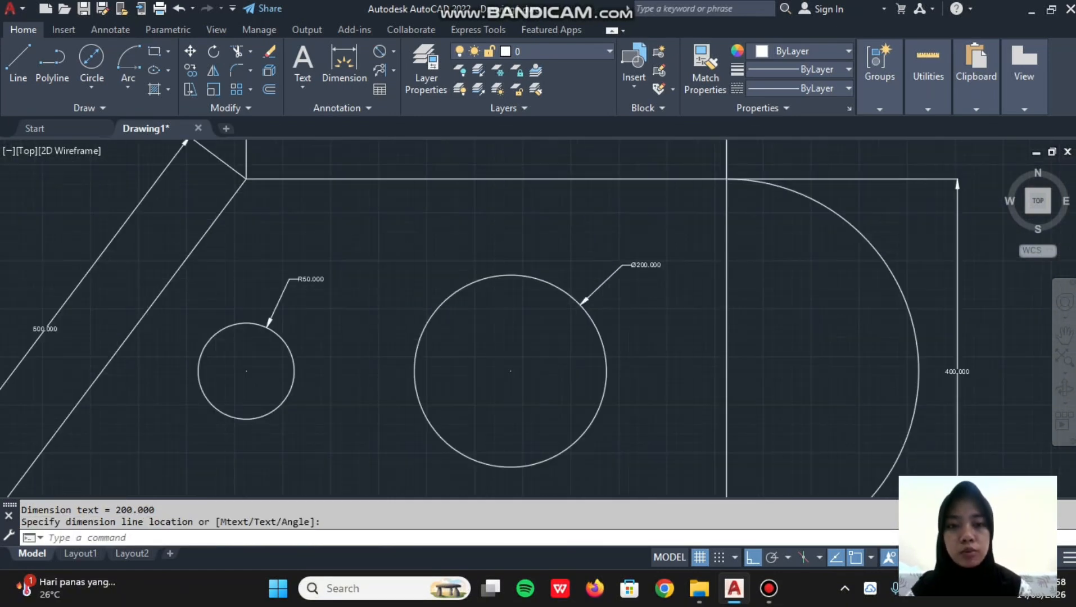
scroll(636, 288, "down", 5)
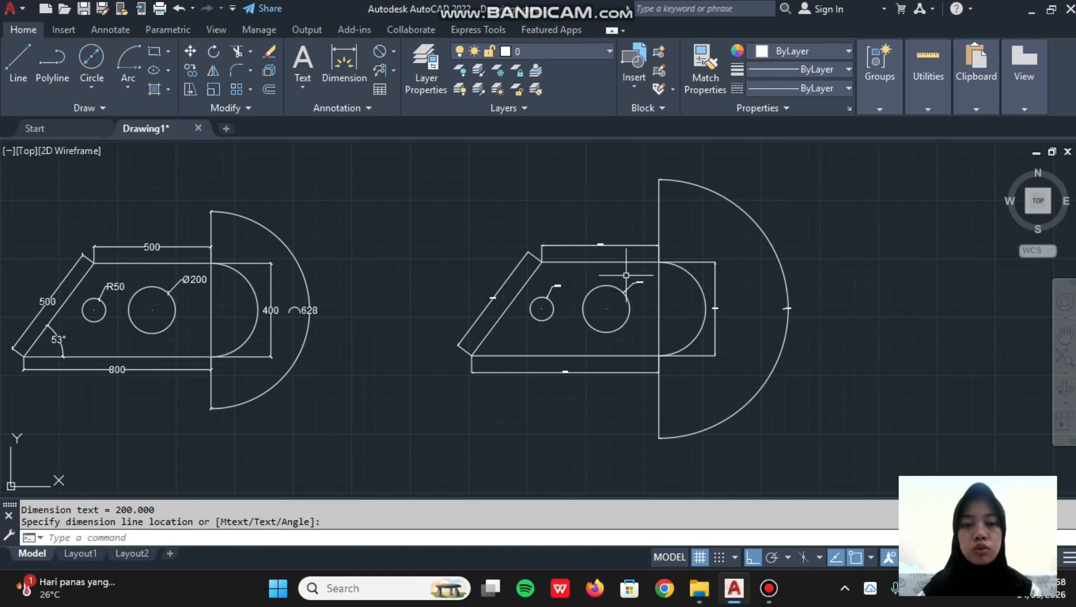
scroll(646, 298, "up", 3)
scroll(594, 238, "up", 4)
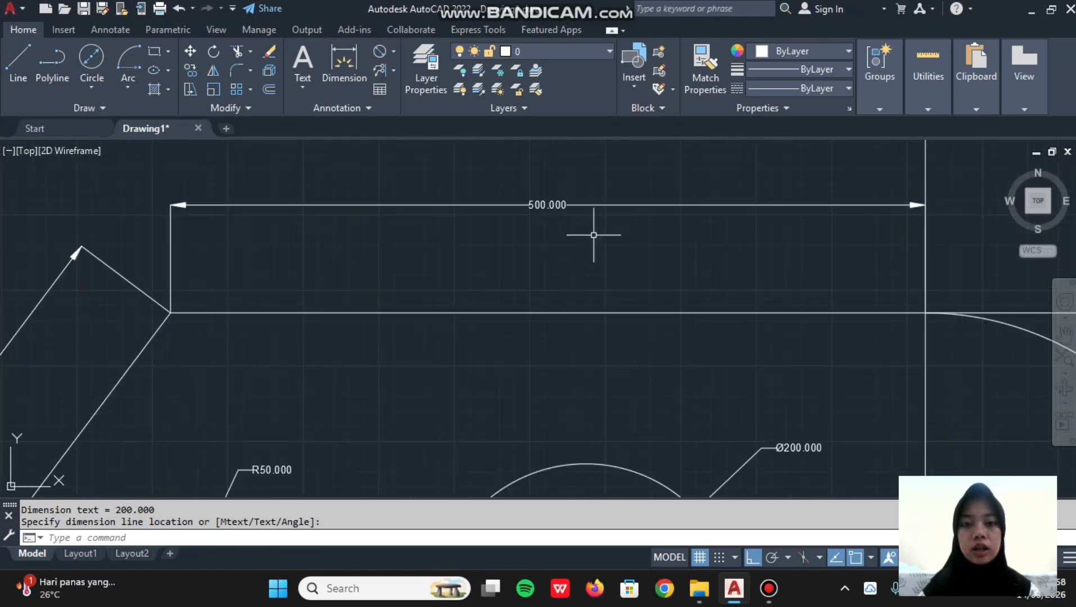
scroll(557, 217, "down", 2)
scroll(557, 217, "down", 5)
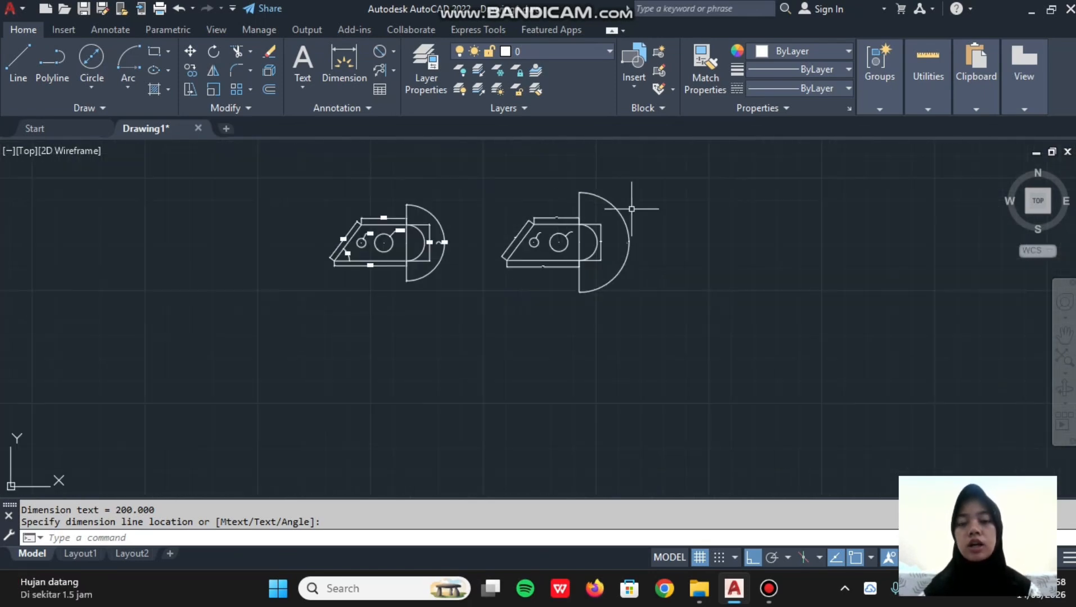
scroll(607, 216, "up", 2)
scroll(608, 216, "up", 2)
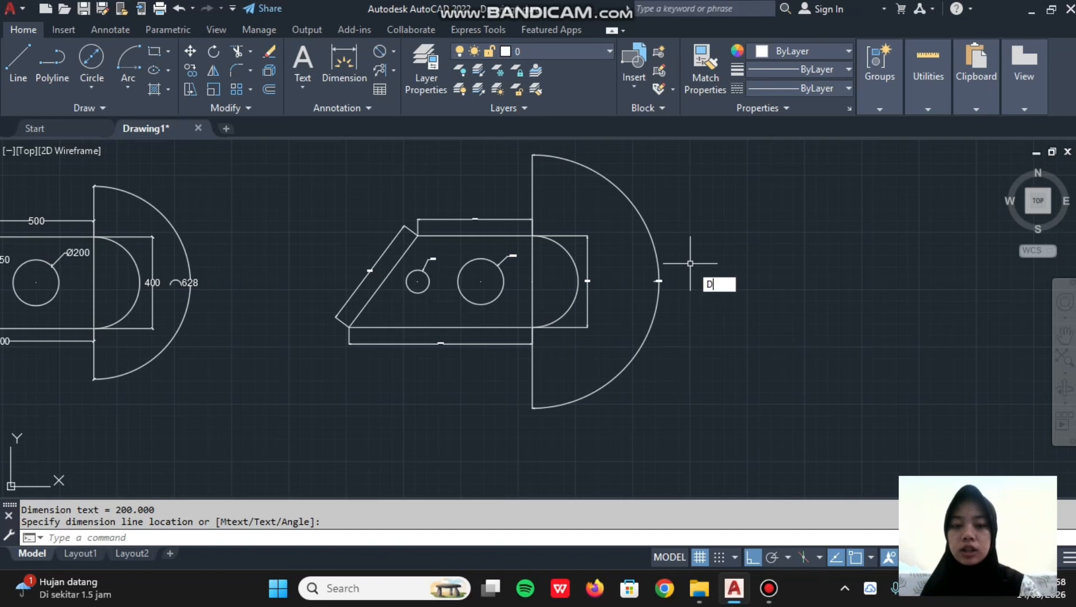
- Create a new dimension style named DIMENSI based on Copy of STYLE 3, for all dimensions
type("STYLE")
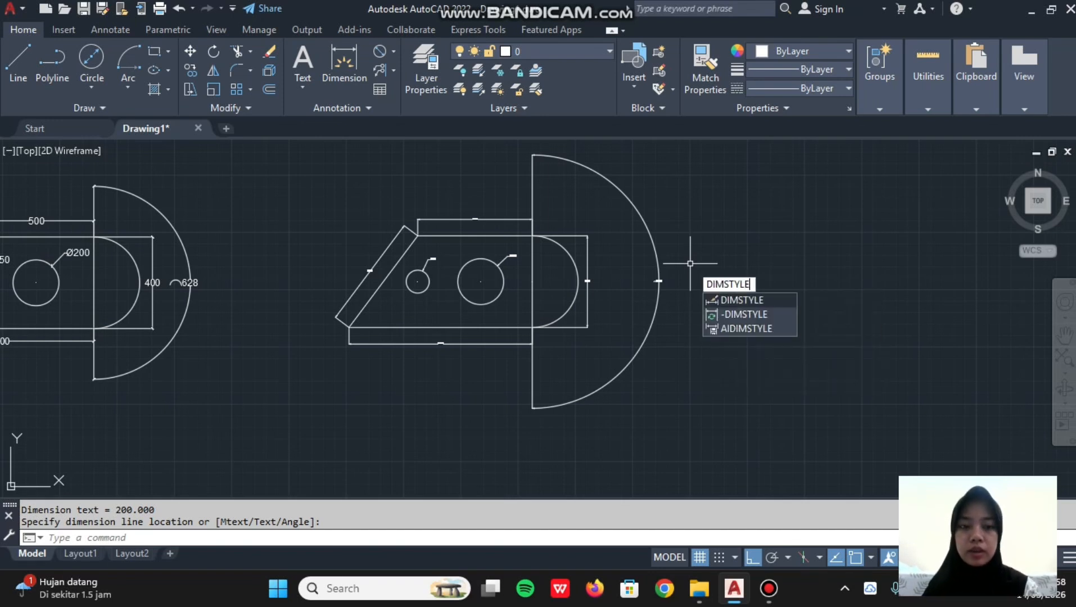
key("Return")
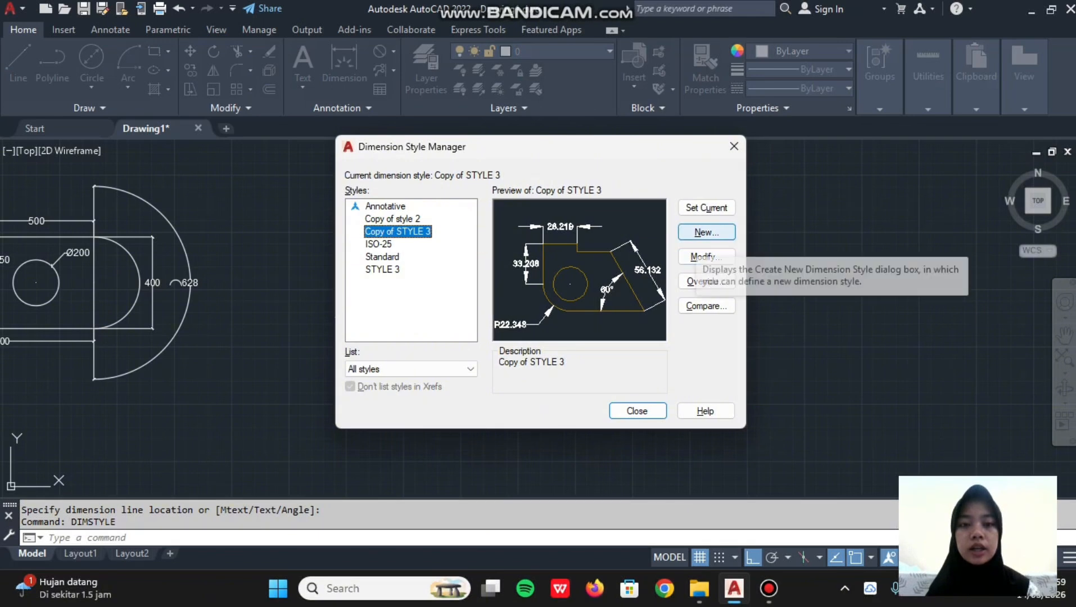
left_click(703, 234)
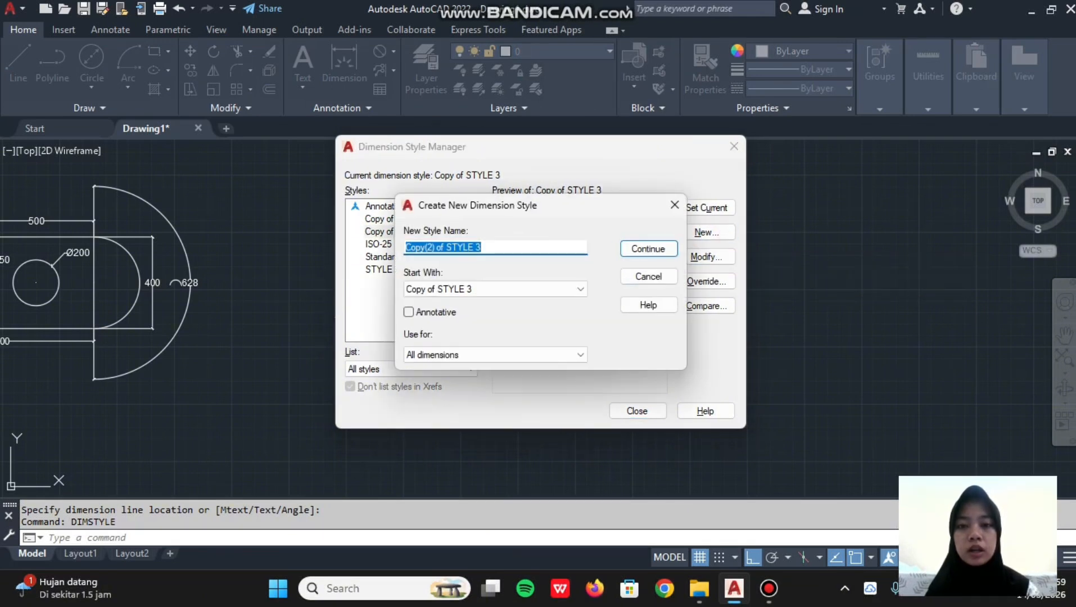
type("DIMENSI")
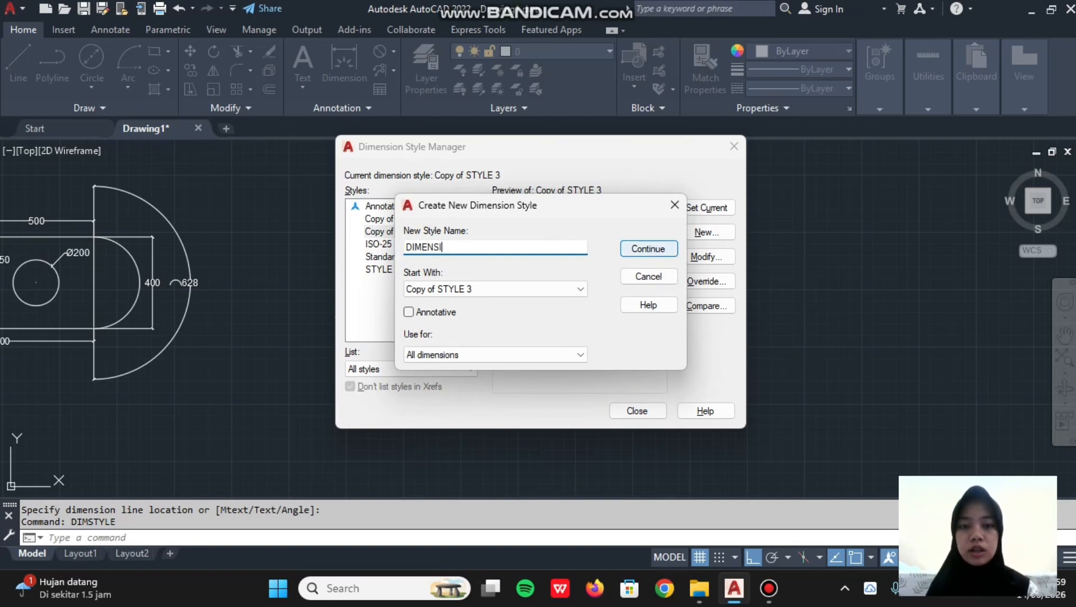
key("Return")
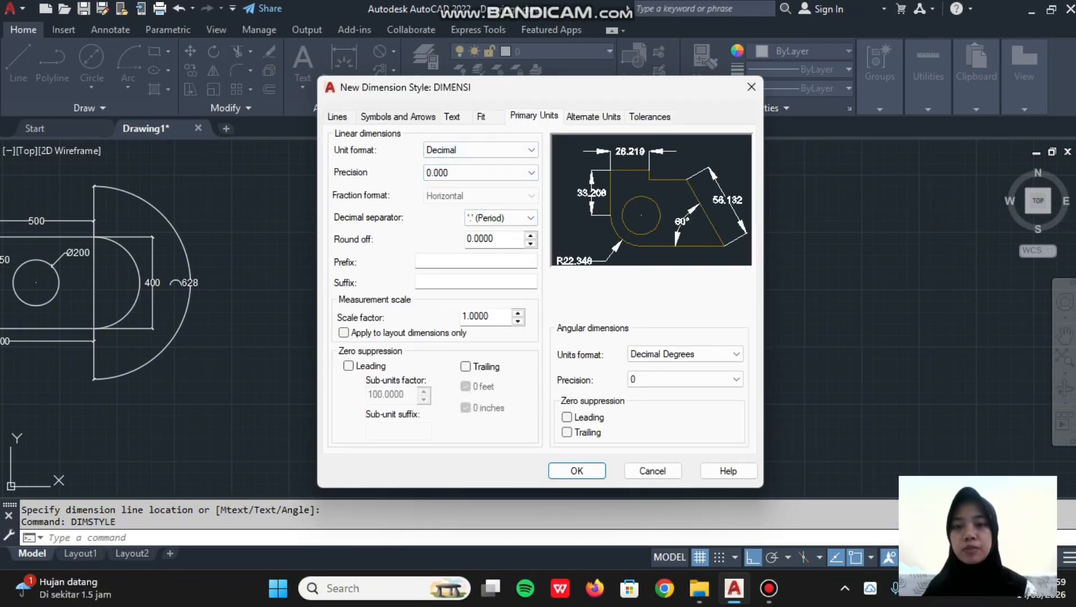
- Set the first, second and leader arrowheads of the DIMENSI style to Architectural tick
left_click(398, 117)
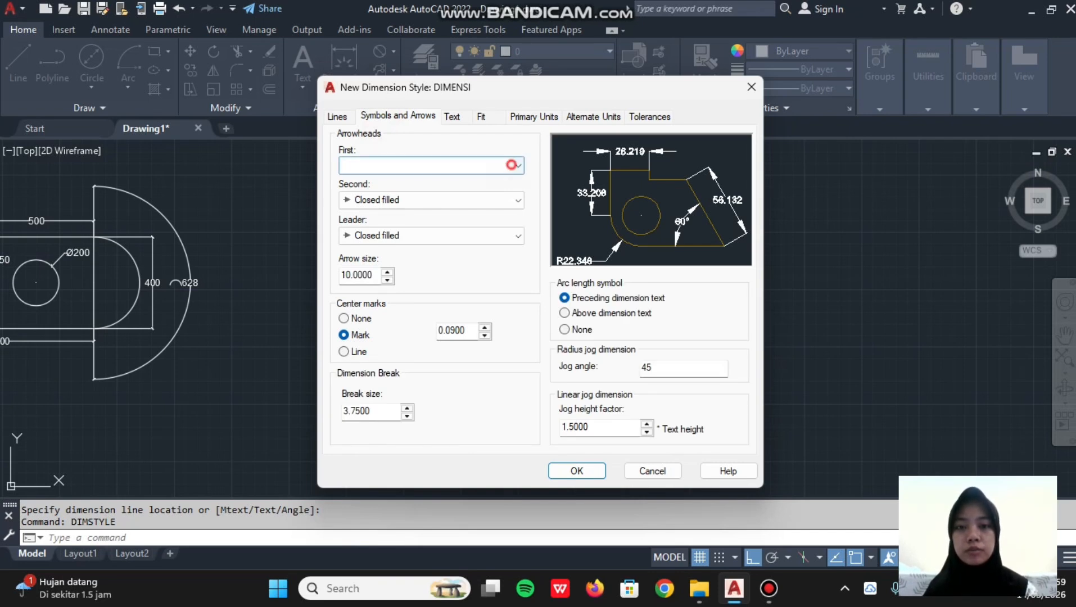
left_click(512, 165)
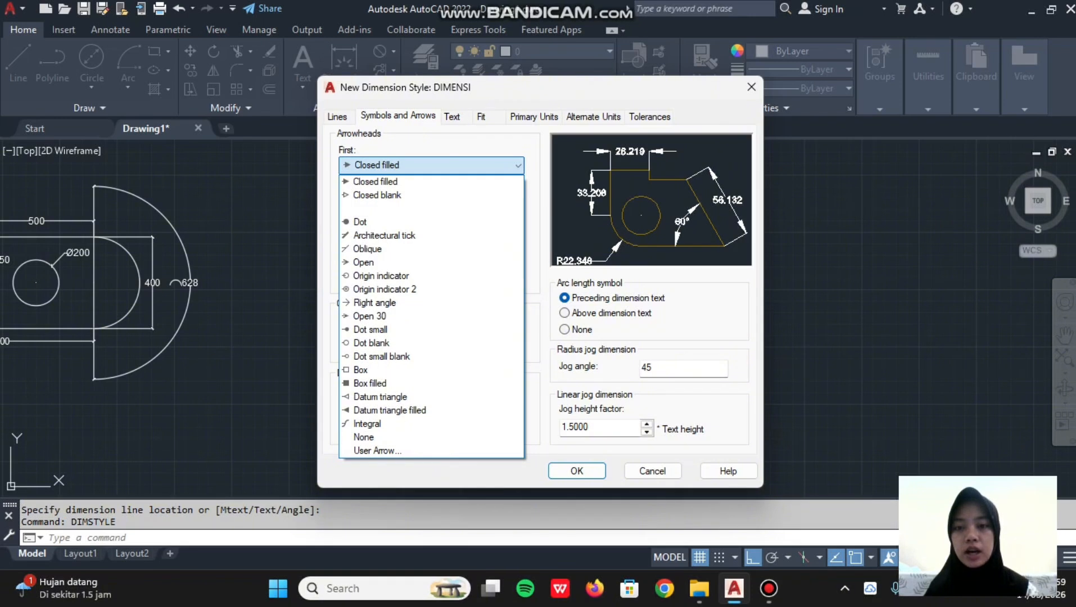
left_click(389, 235)
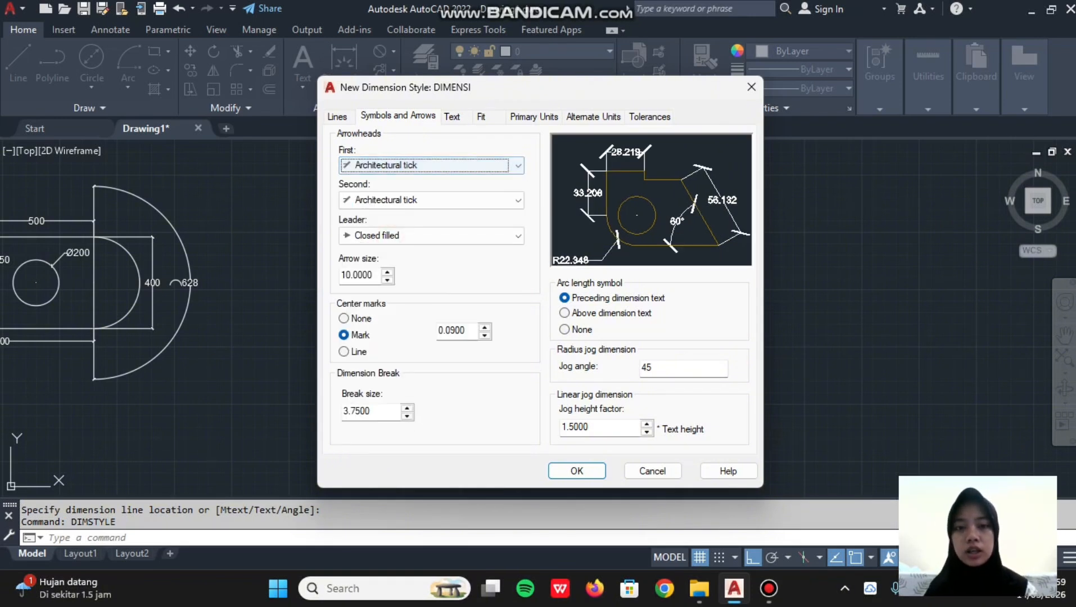
left_click(510, 236)
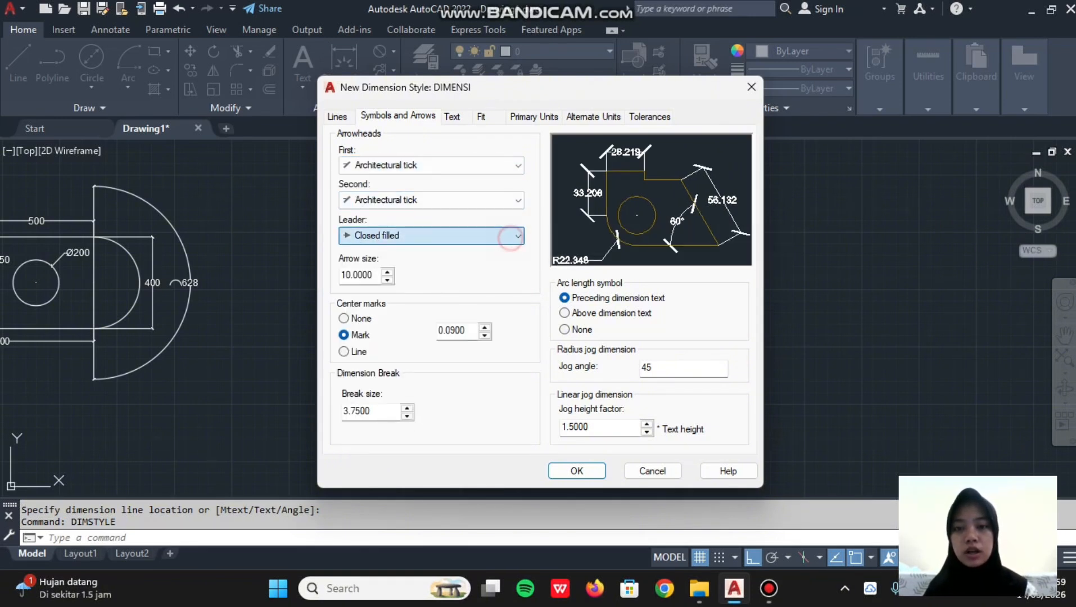
left_click(400, 305)
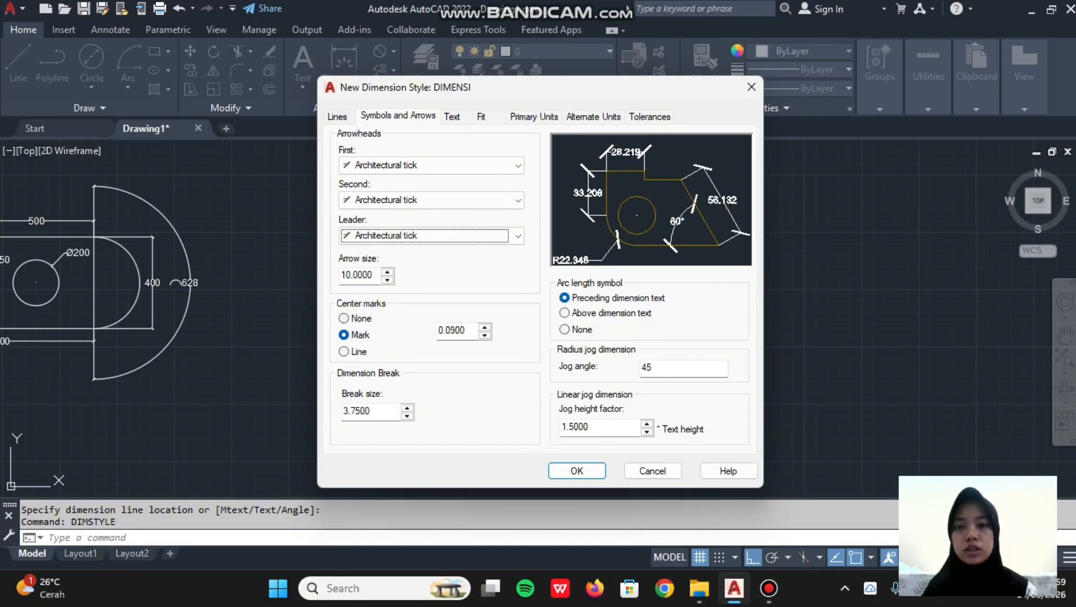
- Set the Standard text style's height to 30 and make it the current text style for the dimension text
left_click(452, 117)
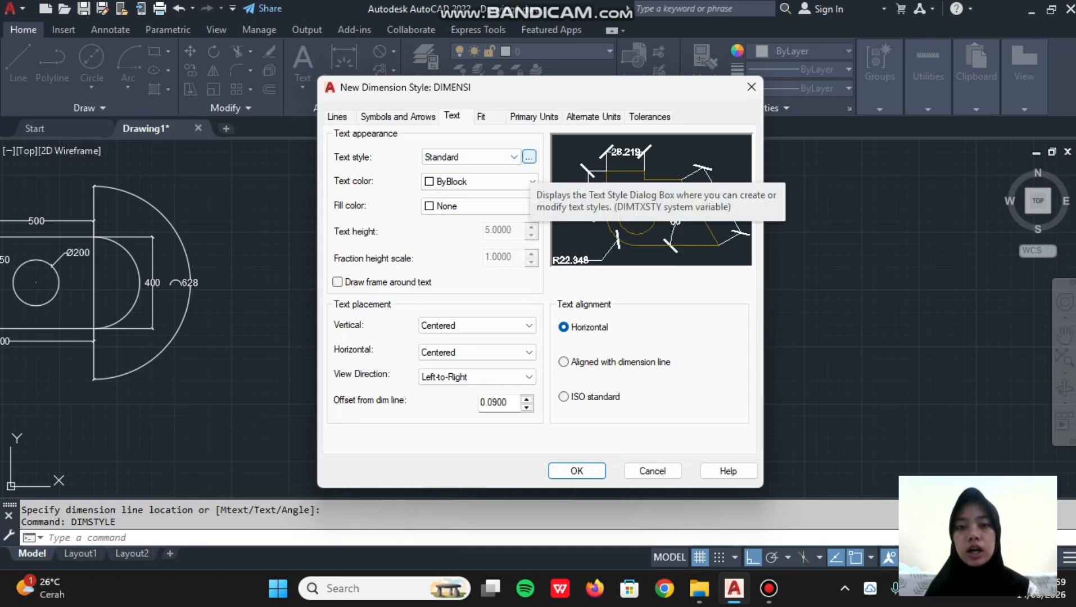
left_click(529, 156)
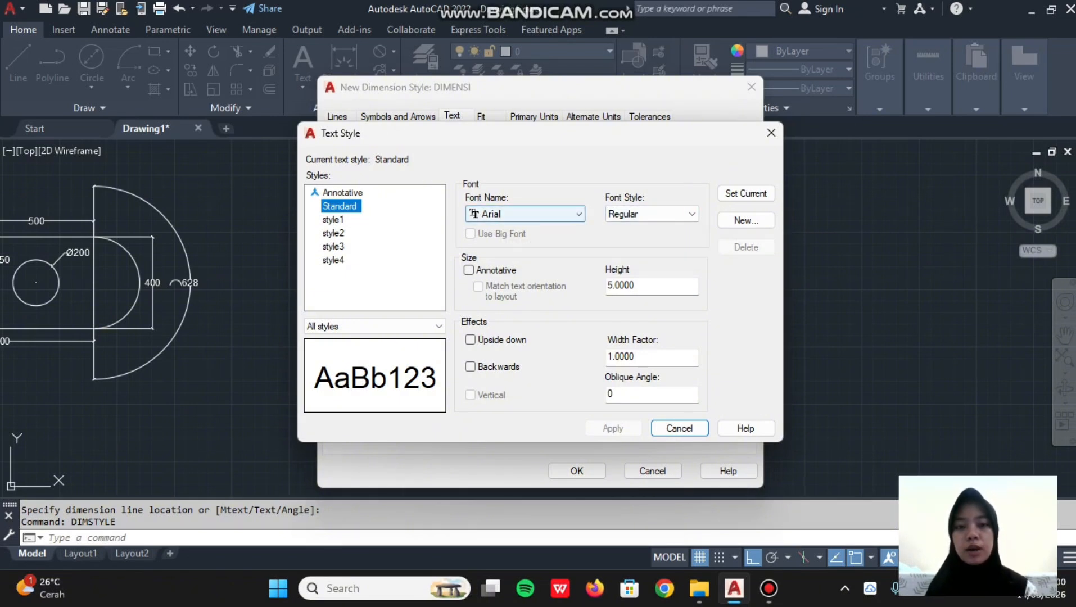
left_click(651, 282)
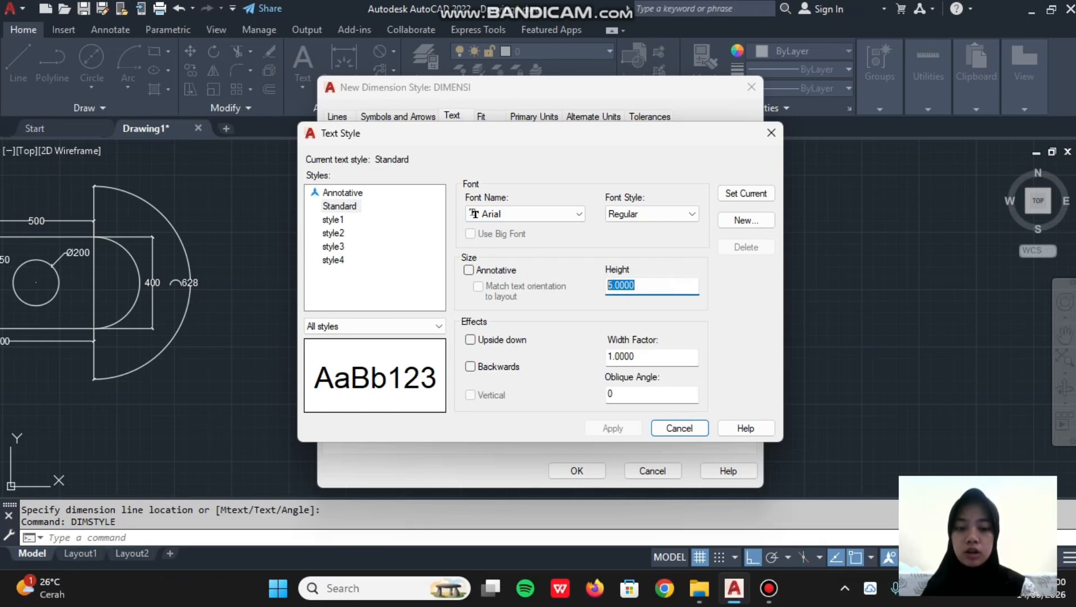
type("30")
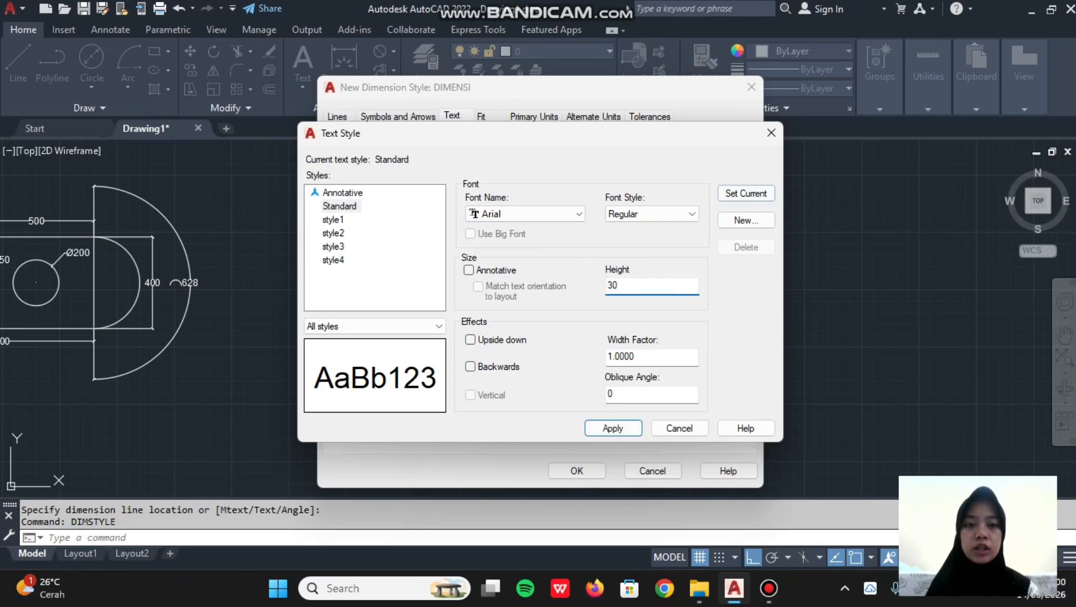
left_click(746, 193)
left_click(544, 323)
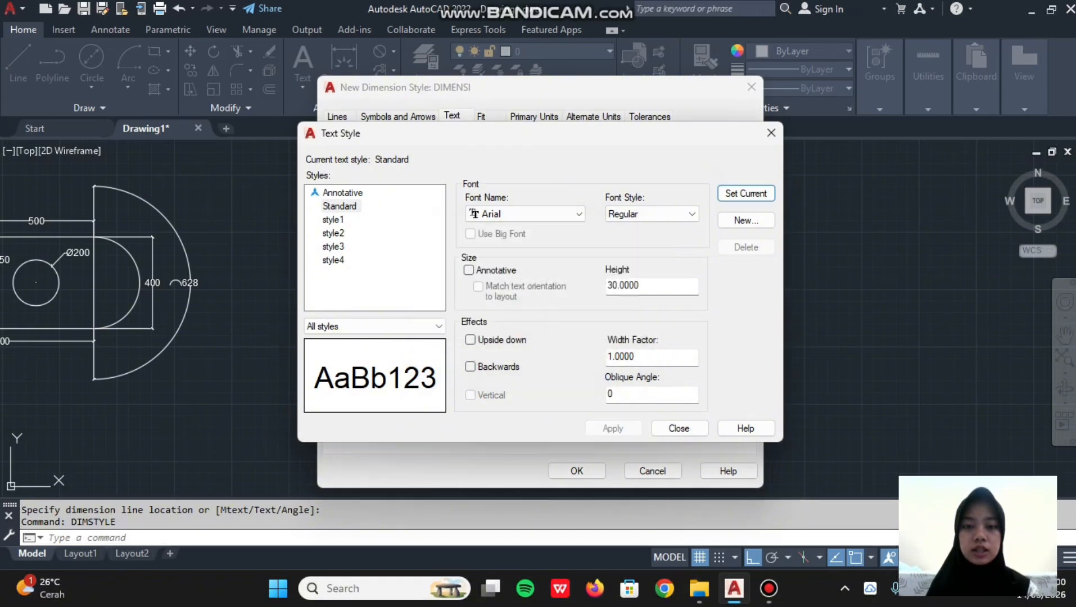
left_click(678, 427)
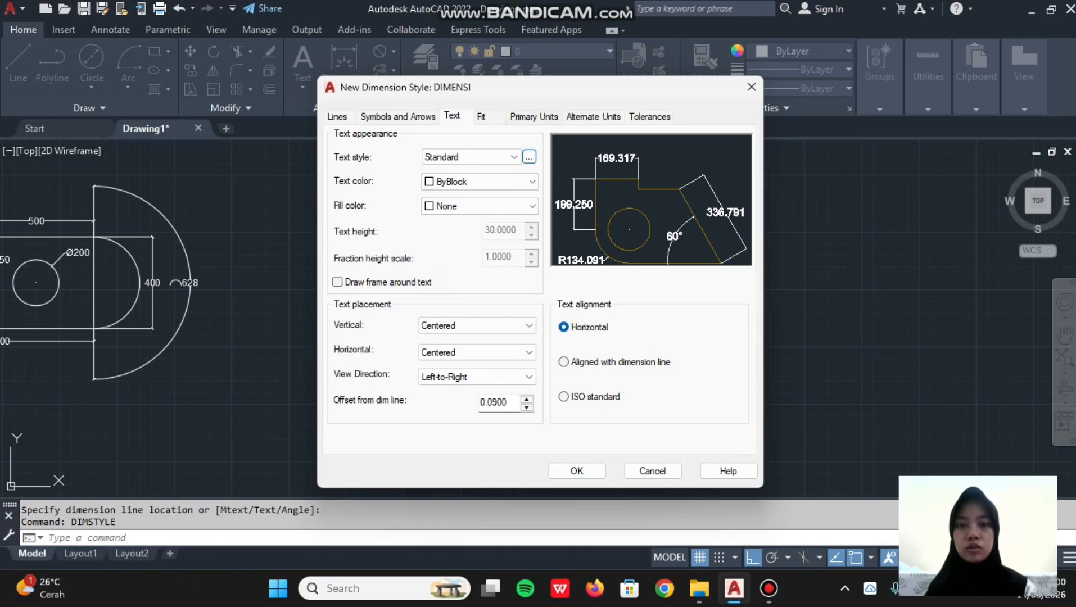
- Set the linear dimension precision of the DIMENSI style to 0 and review its arrow, text and unit settings
left_click(533, 116)
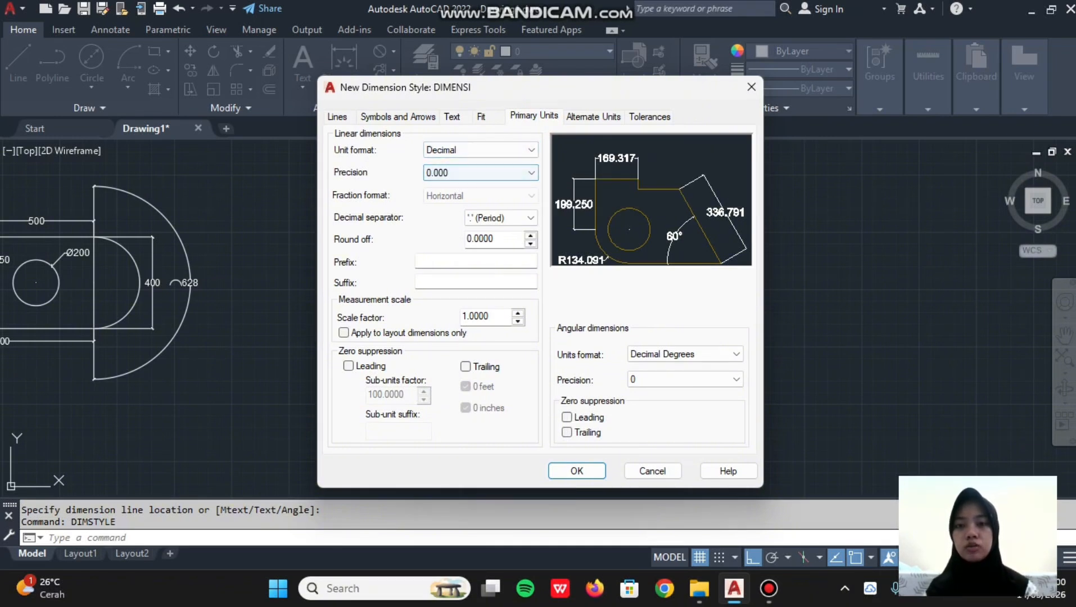
left_click(480, 173)
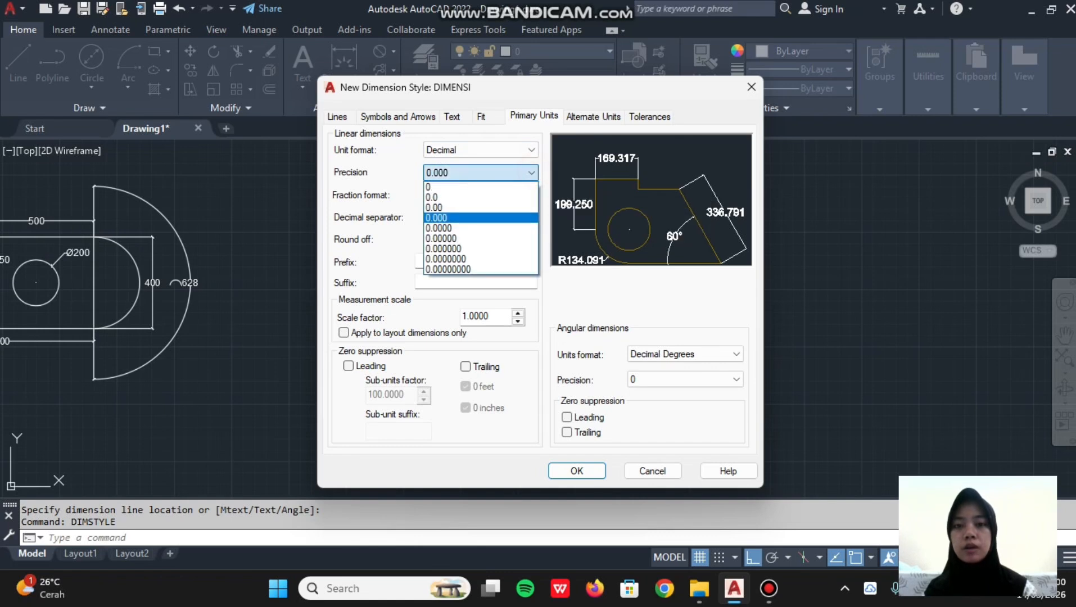
left_click(486, 188)
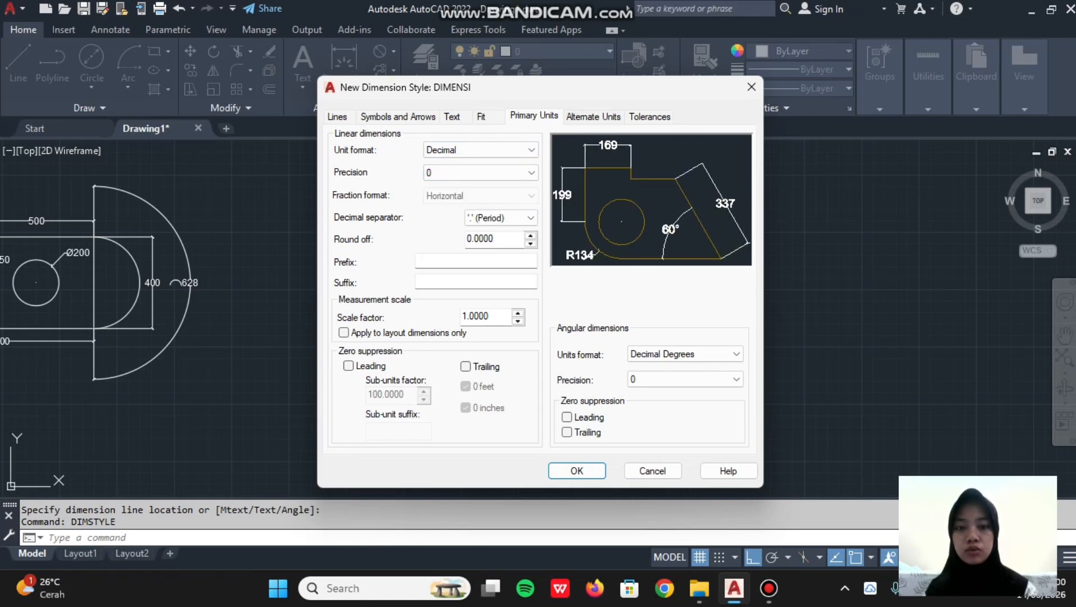
left_click(398, 115)
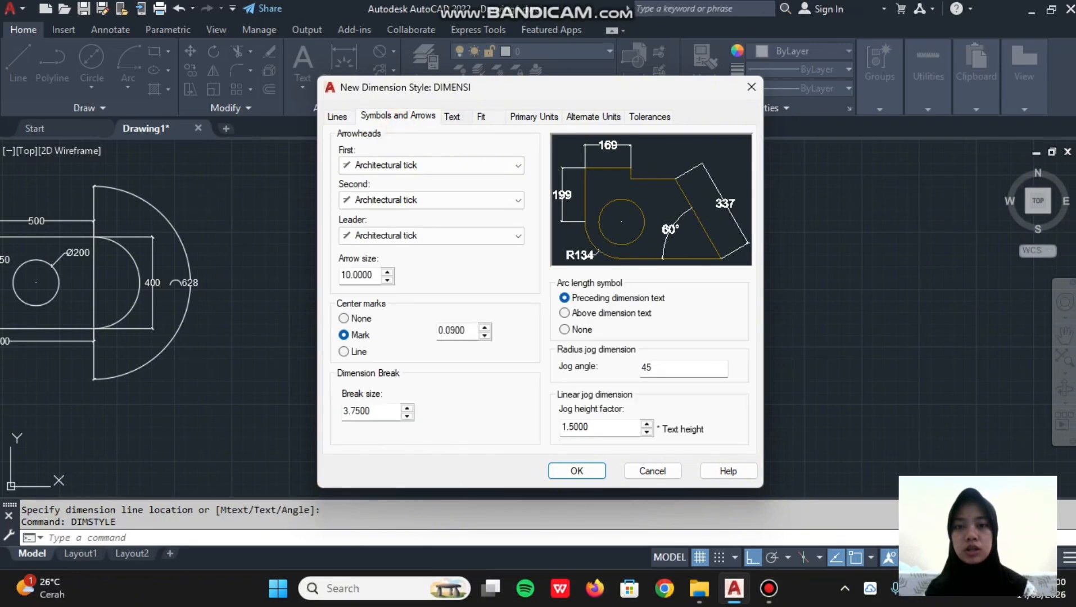
left_click(453, 117)
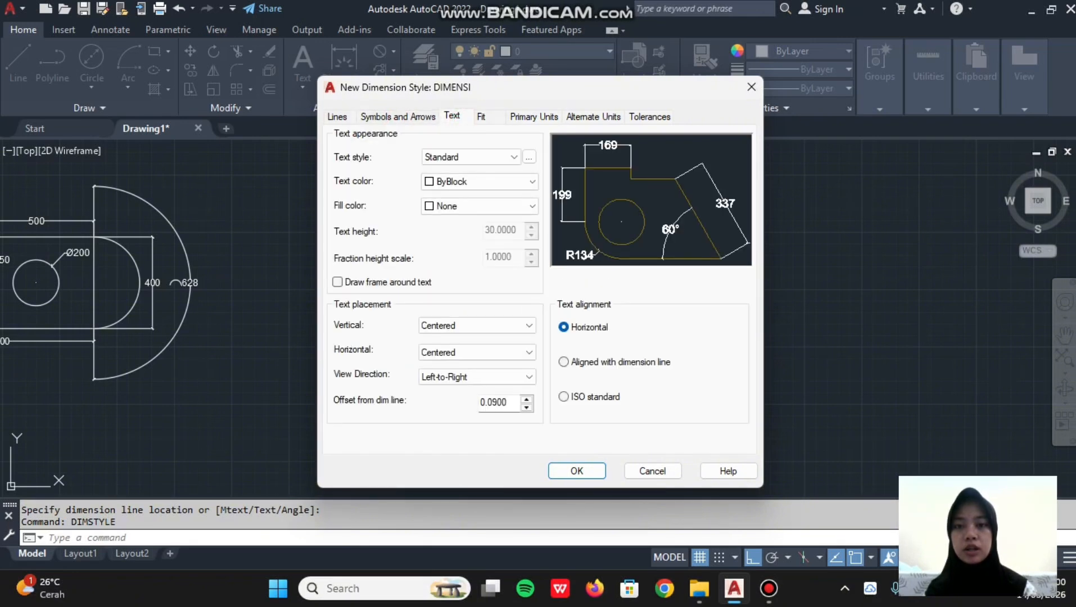
left_click(533, 116)
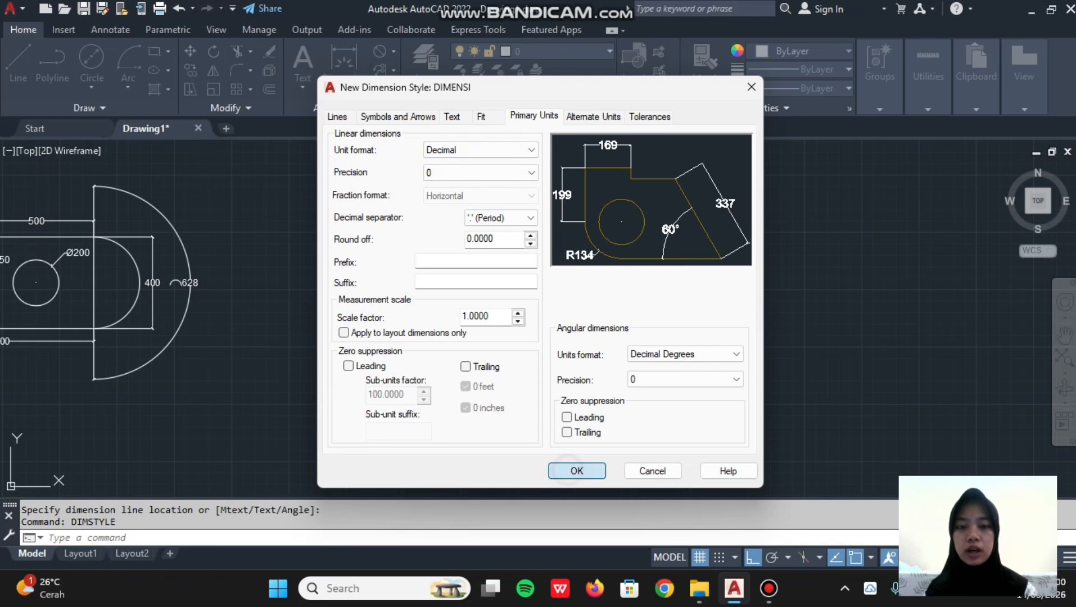
- Save the DIMENSI style settings, make DIMENSI the current dimension style and close the style manager
left_click(577, 470)
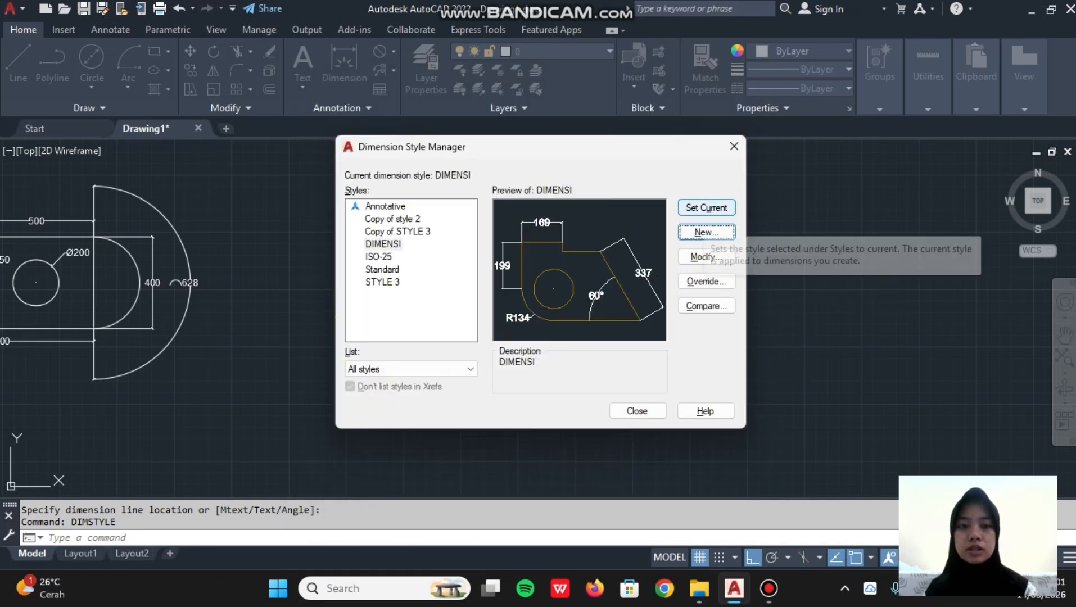
left_click(706, 207)
left_click(637, 411)
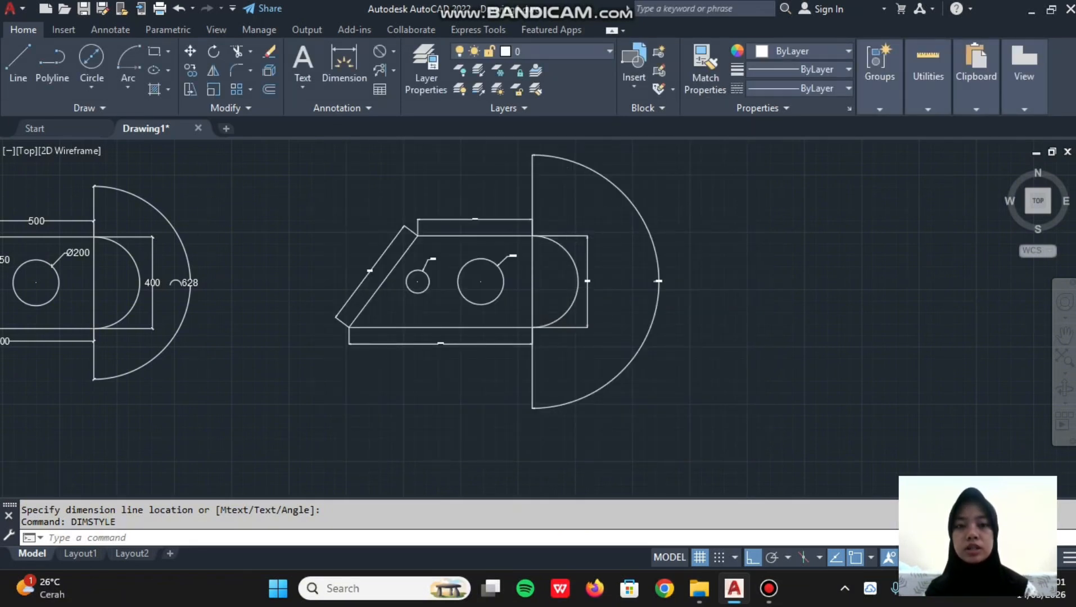
- Apply the DIMENSI dimension style to the redrawn shape's horizontal, slanted, vertical, arc-length, radius and diameter dimensions
scroll(616, 236, "up", 4)
scroll(617, 237, "down", 2)
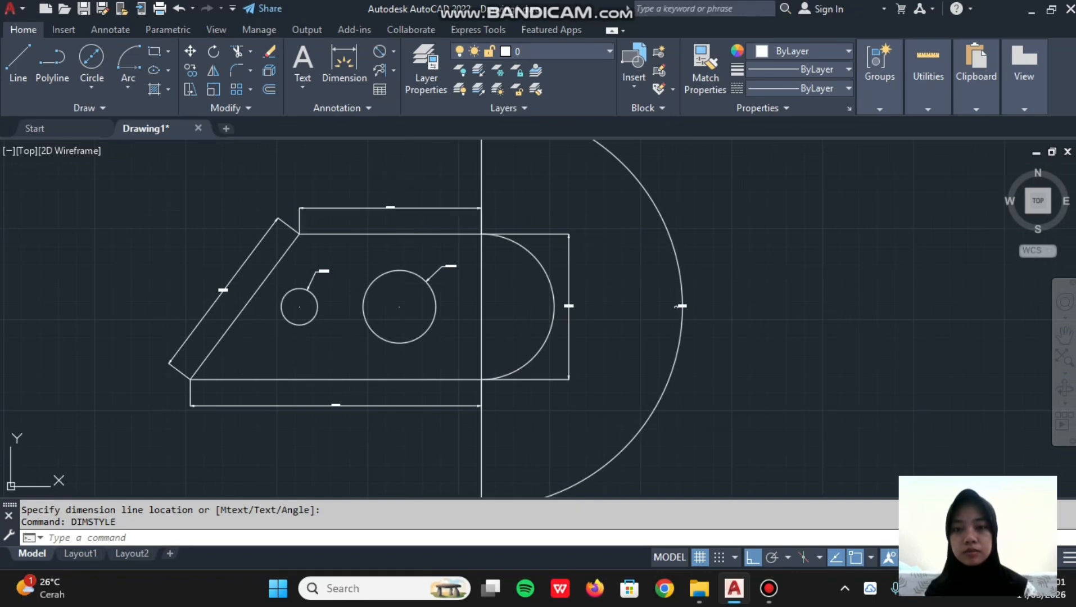
left_click(406, 207)
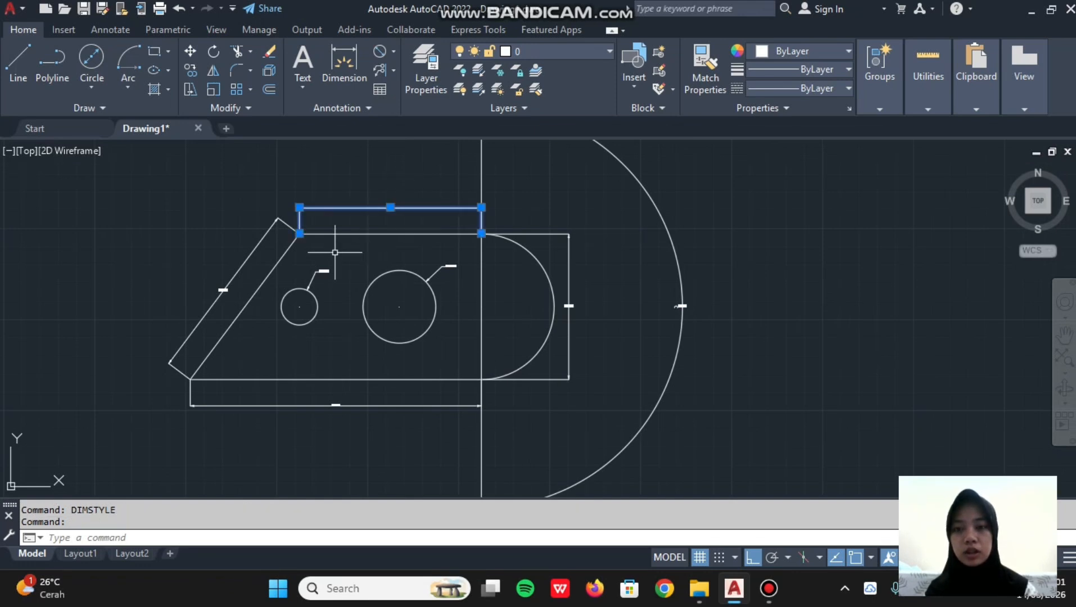
left_click(243, 269)
left_click(308, 405)
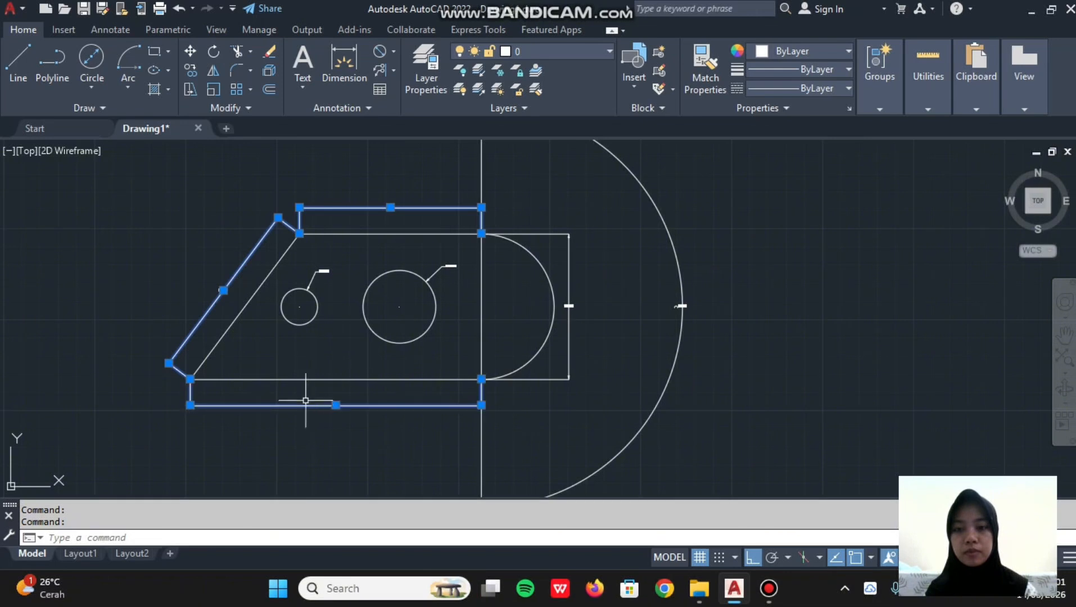
left_click(569, 275)
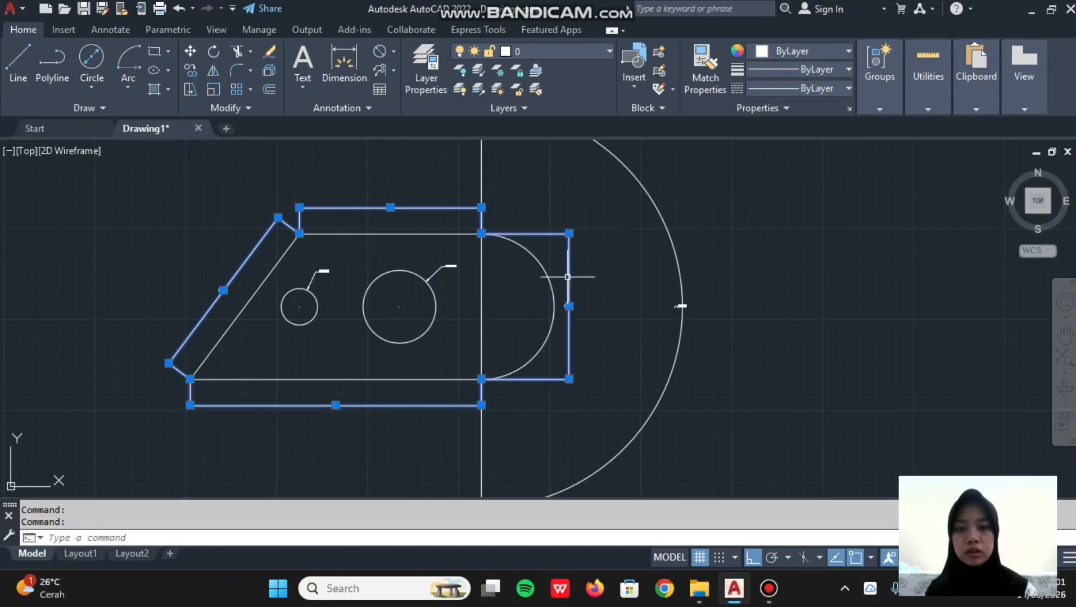
left_click(655, 215)
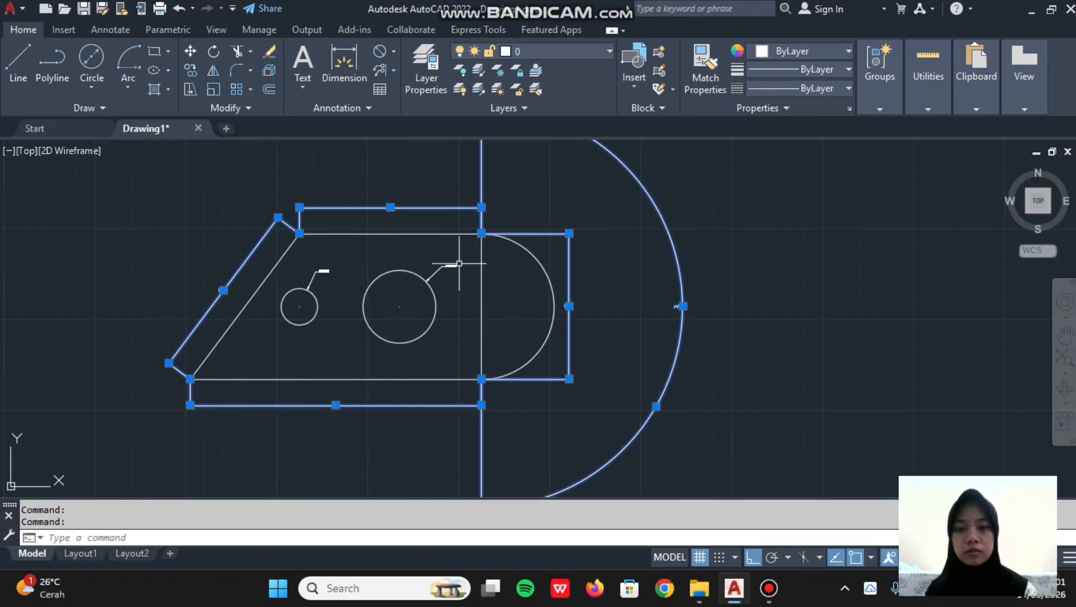
left_click(436, 269)
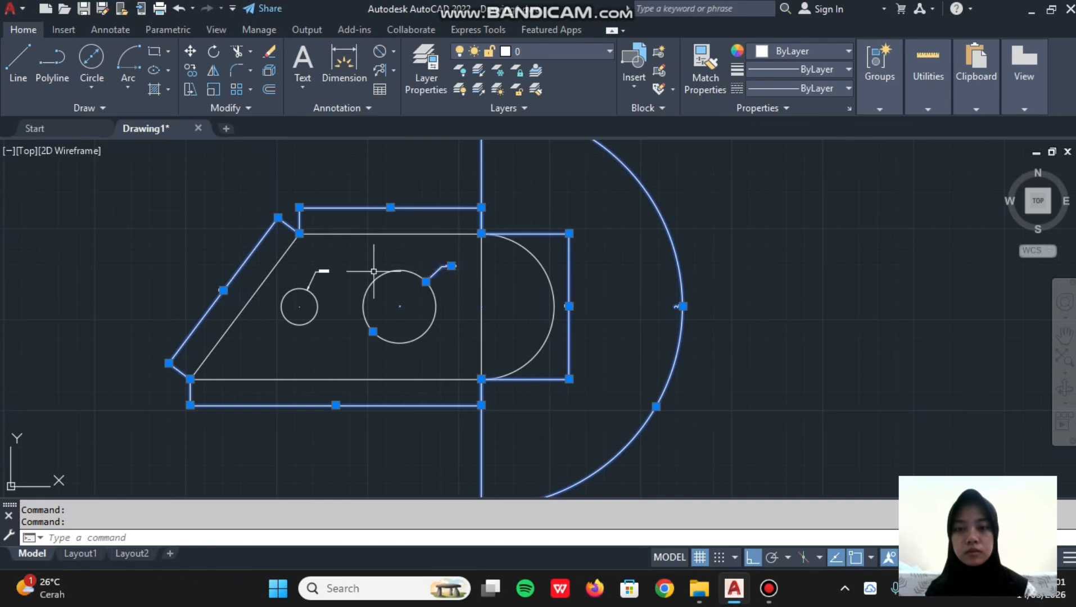
left_click(304, 297)
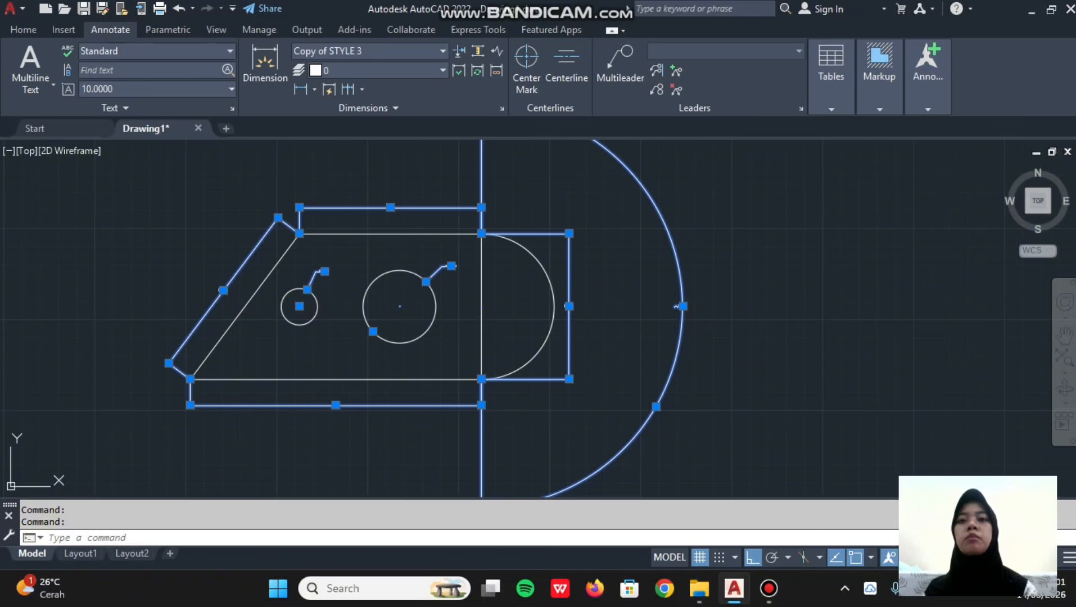
left_click(438, 51)
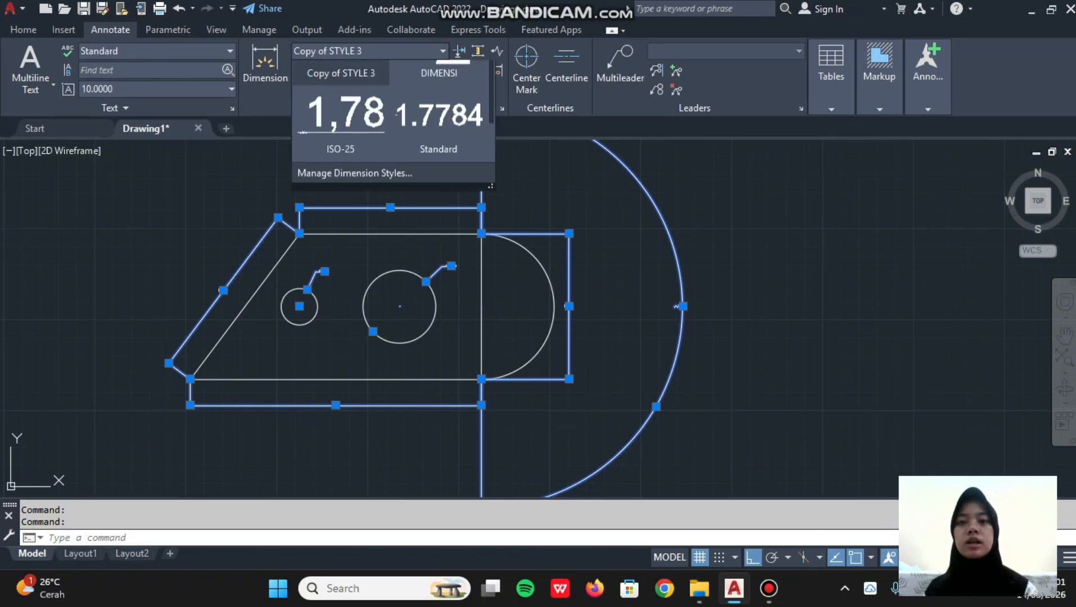
scroll(422, 130, "down", 2)
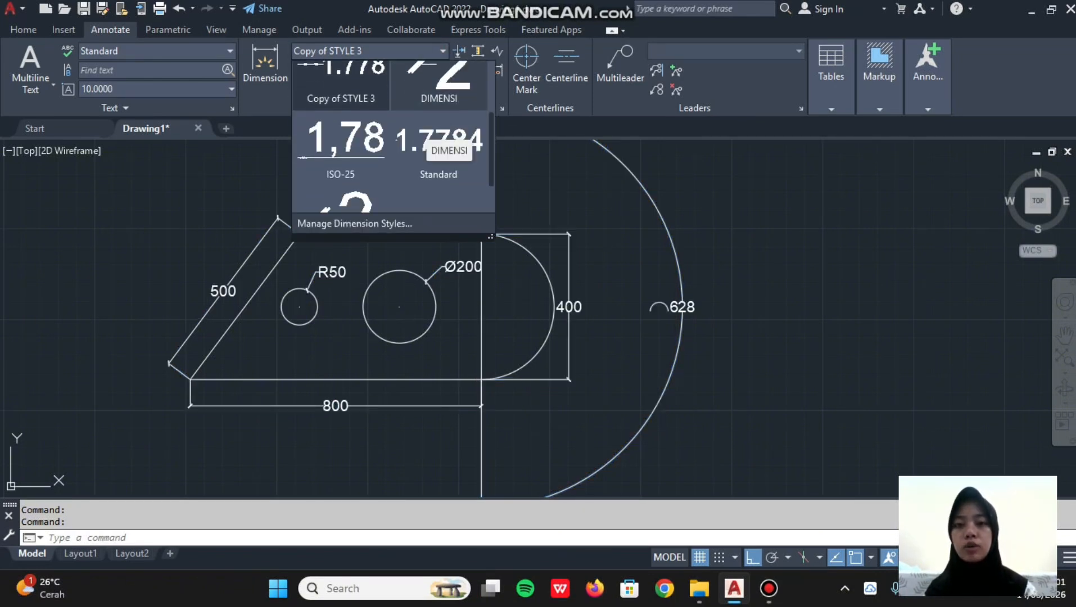
scroll(422, 130, "up", 3)
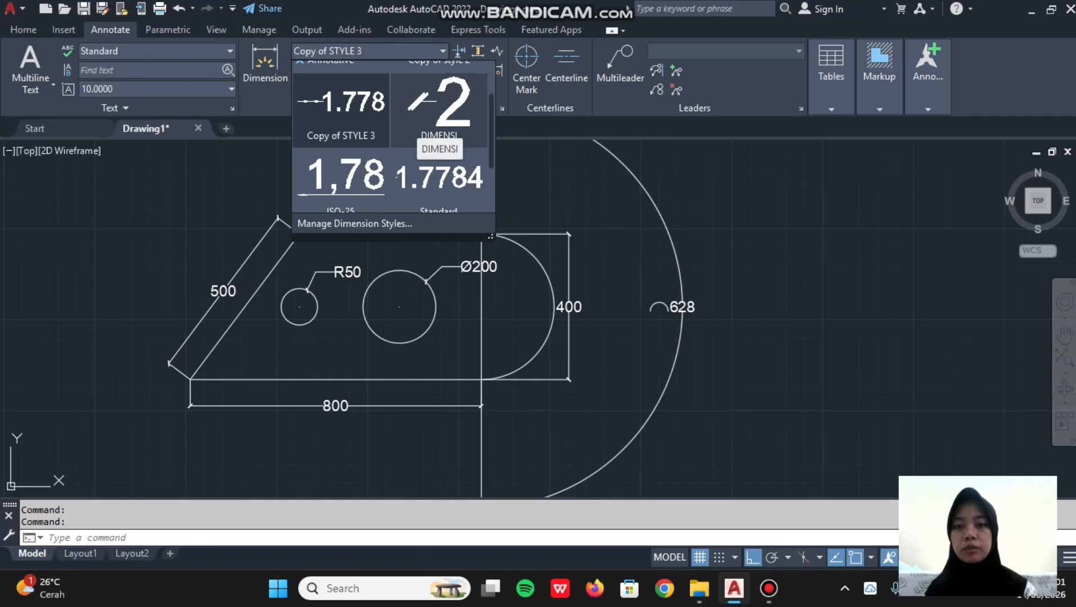
left_click(439, 109)
key("ctrl+a")
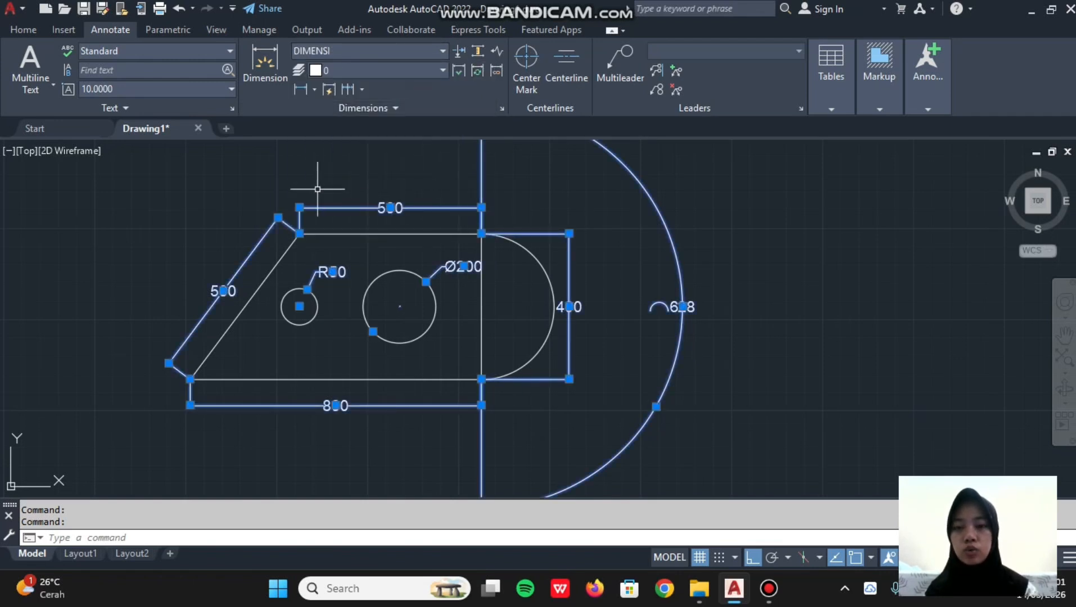
scroll(308, 205, "down", 2)
scroll(309, 205, "down", 2)
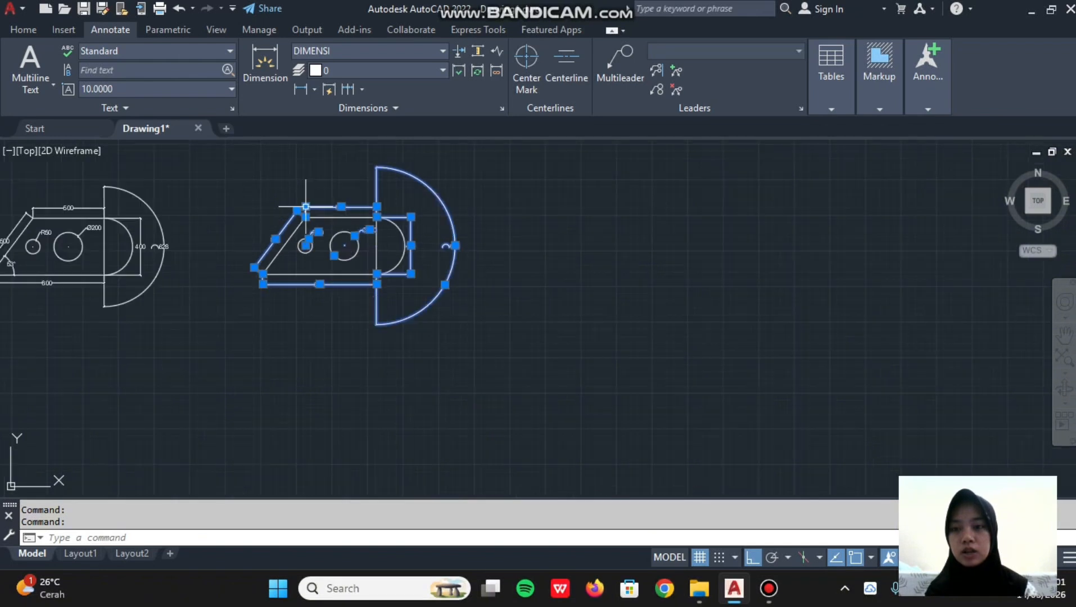
mouse_move(305, 206)
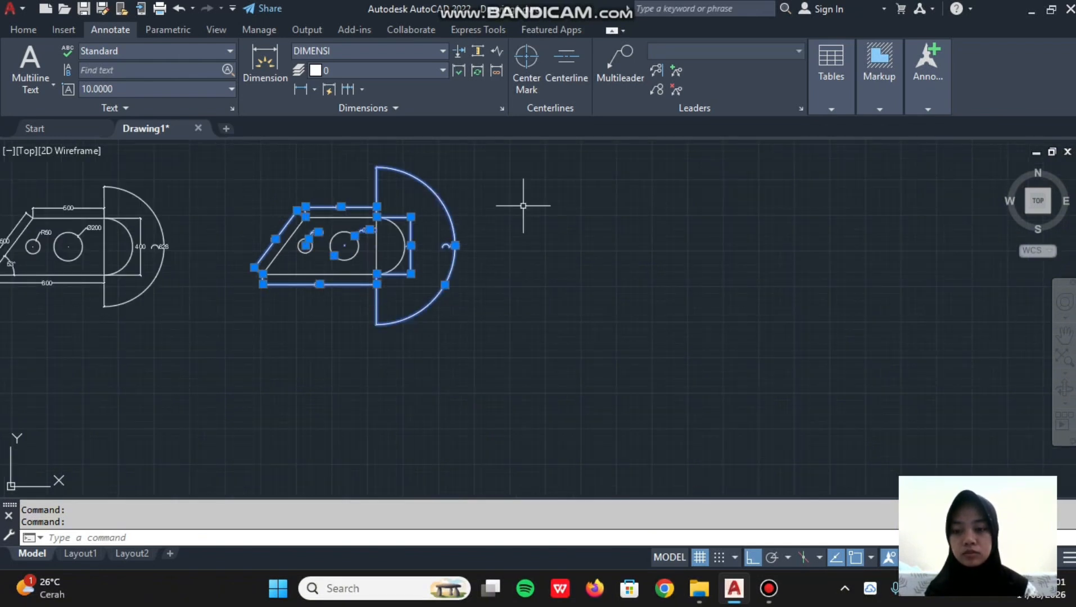
key("Escape")
- Add an angular dimension between the slanted side and the bottom edge, placing it inside the shape's lower corner
scroll(411, 237, "up", 4)
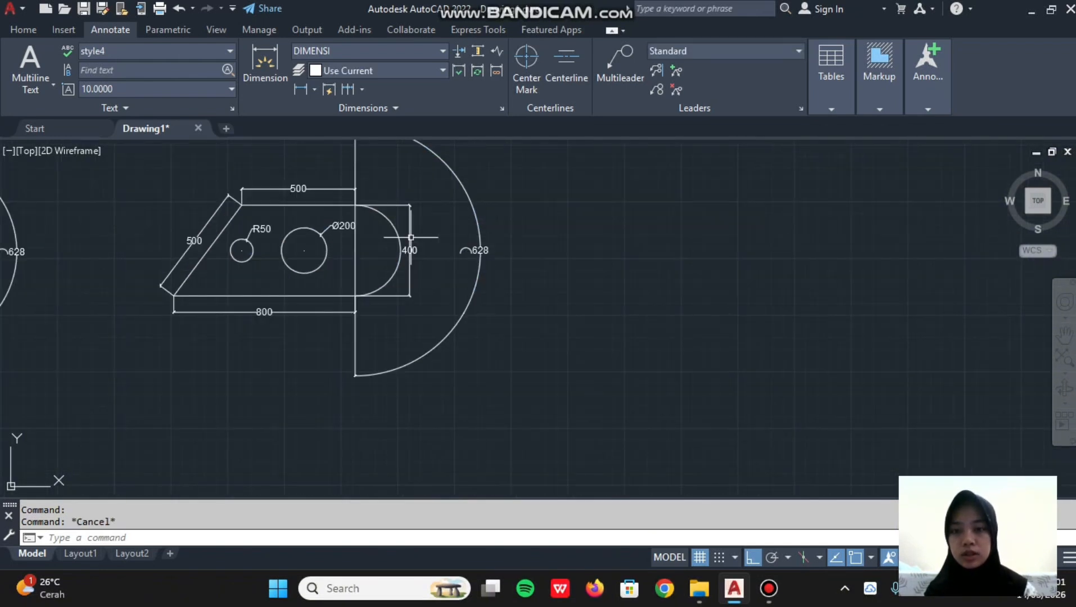
middle_click_drag(377, 247, 499, 272)
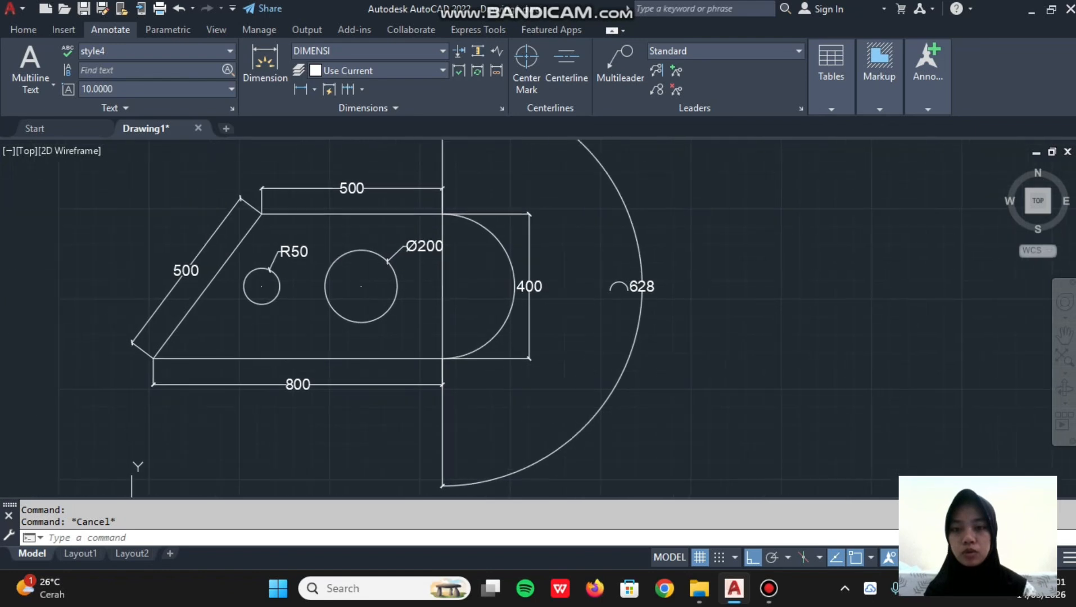
scroll(499, 272, "down", 3)
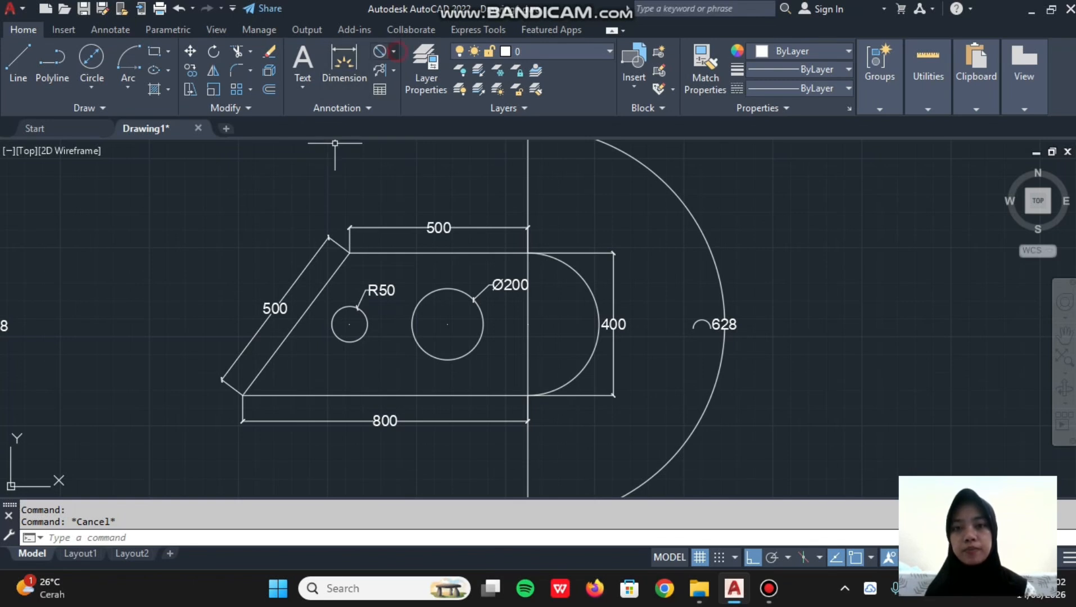
left_click(394, 51)
left_click(407, 138)
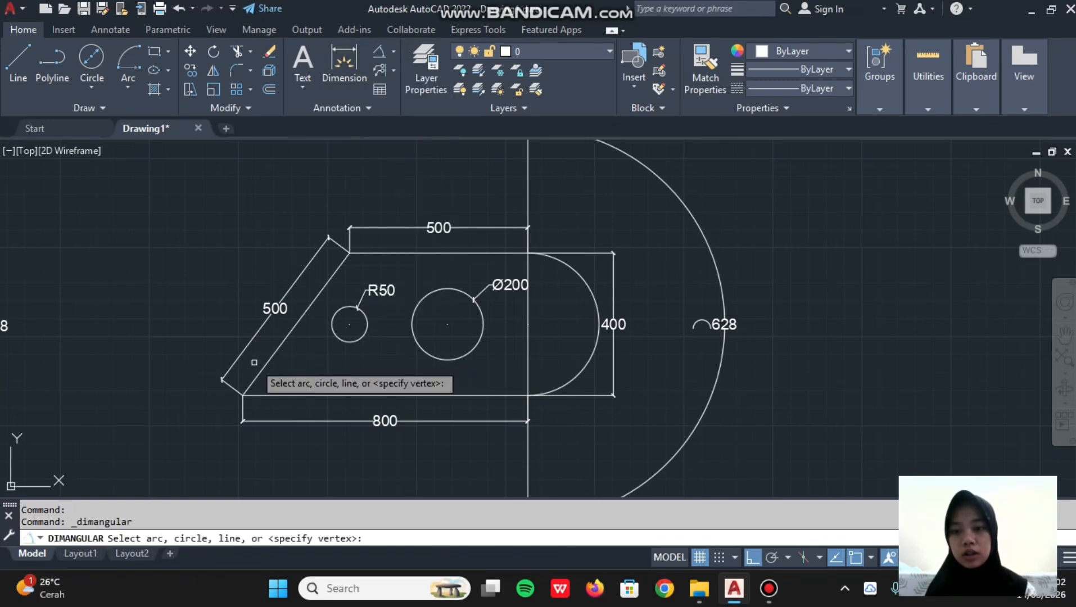
left_click(256, 376)
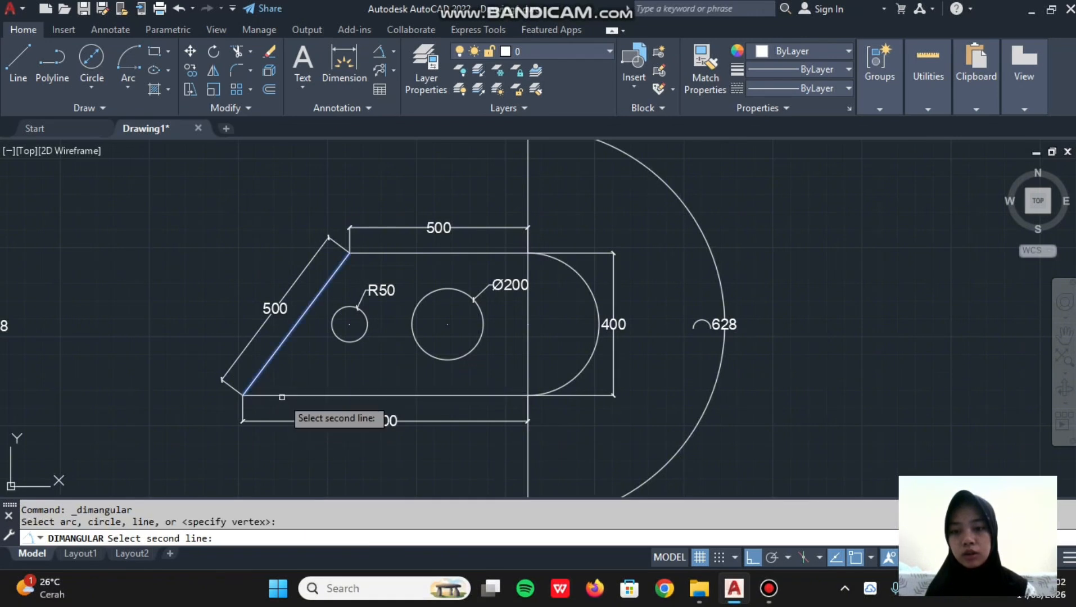
left_click(283, 395)
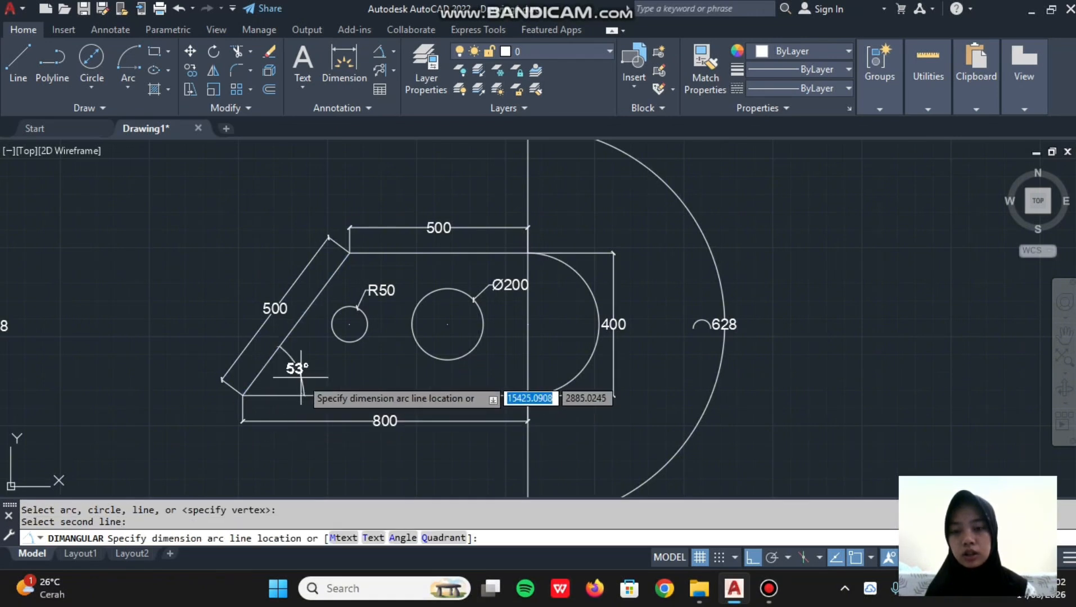
left_click(295, 365)
scroll(430, 292, "down", 2)
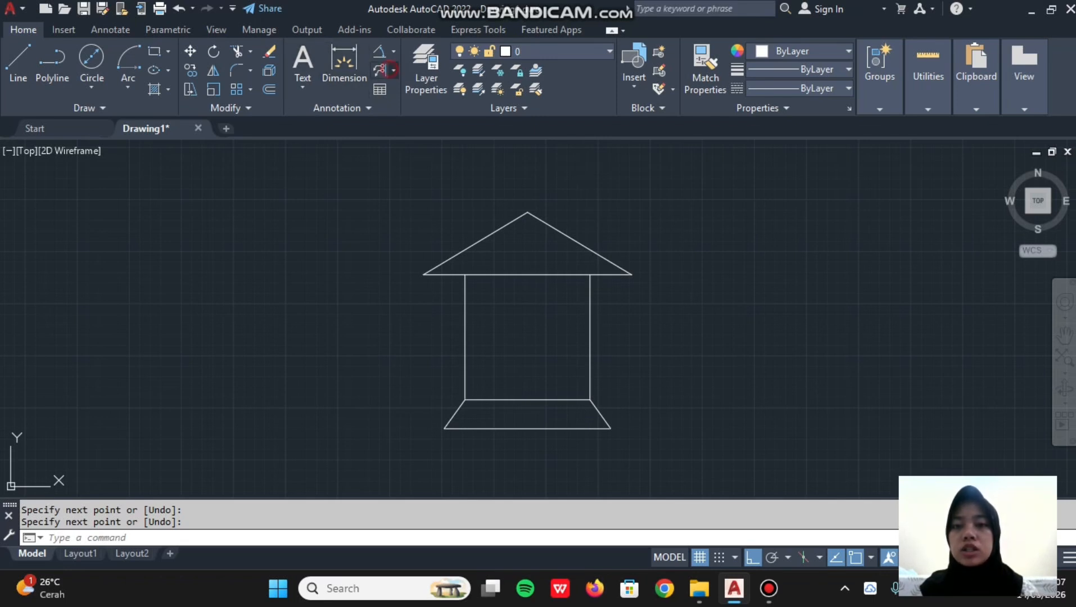
left_click(393, 70)
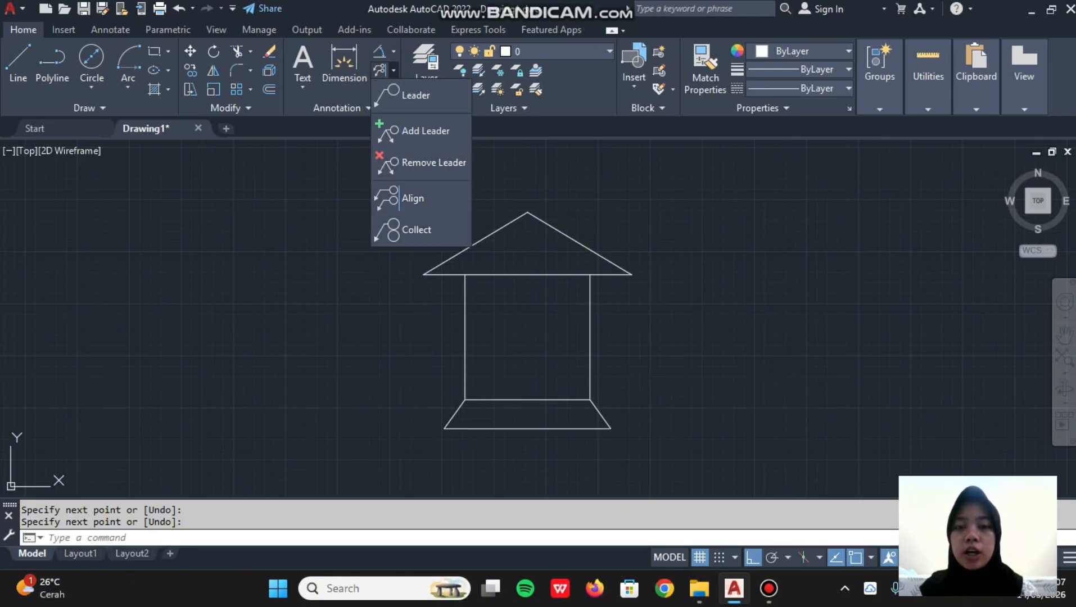
left_click(648, 211)
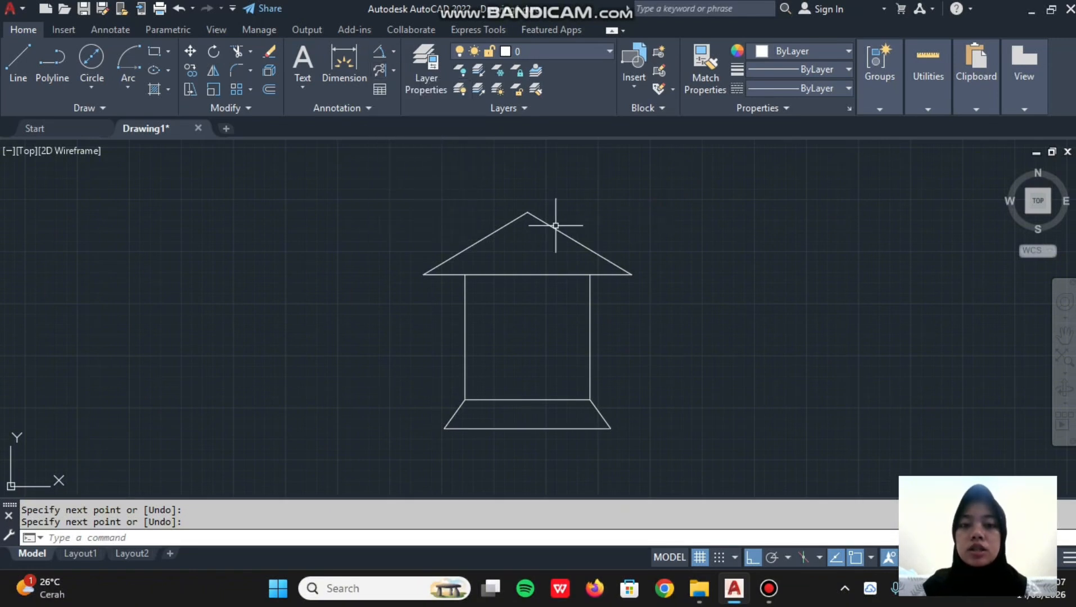
key("Escape")
- Turn Ortho off and add a multileader from the middle of the house's right roof slope with the text ATAP
key("F8")
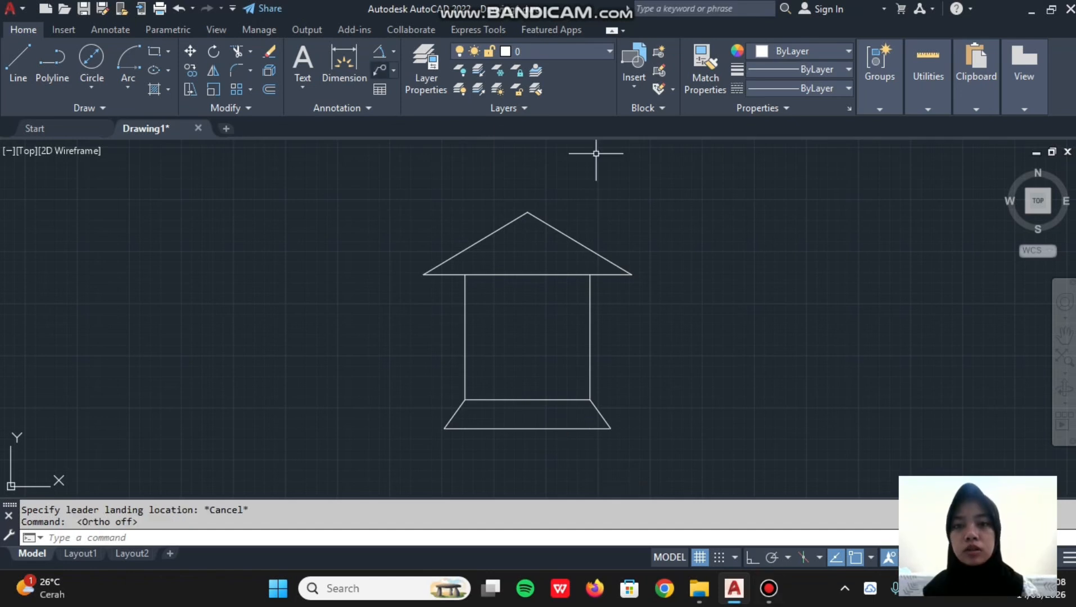
left_click(380, 69)
left_click(580, 243)
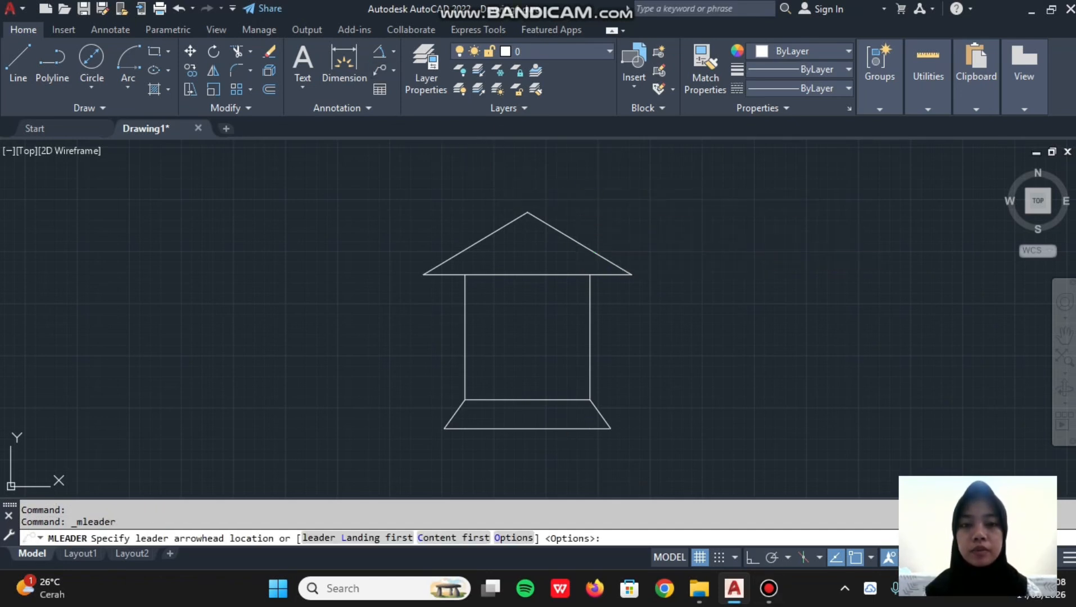
left_click(653, 190)
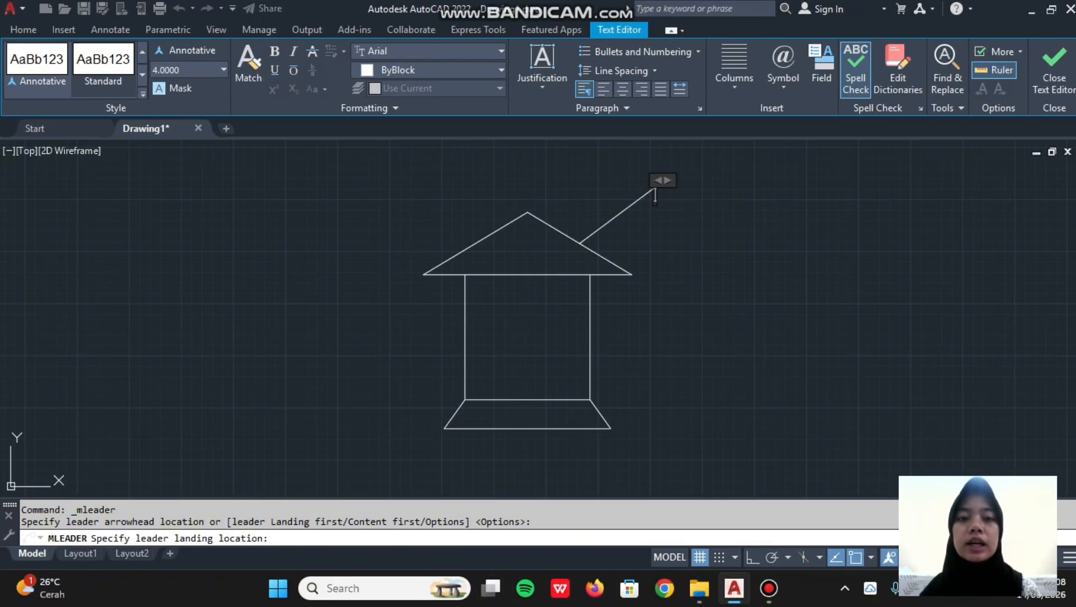
type("ATAPO")
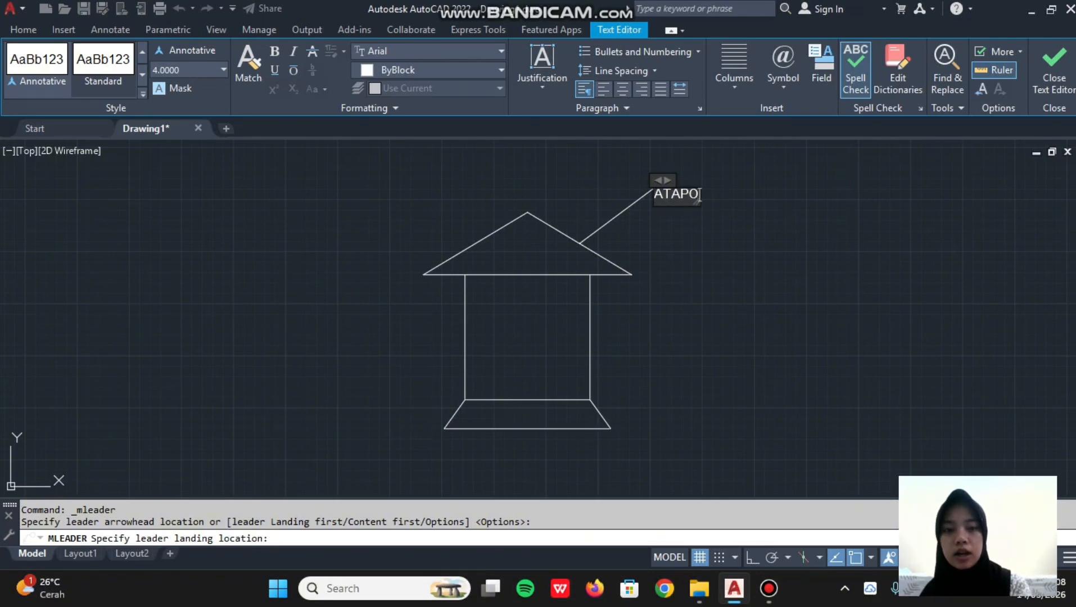
key("Return")
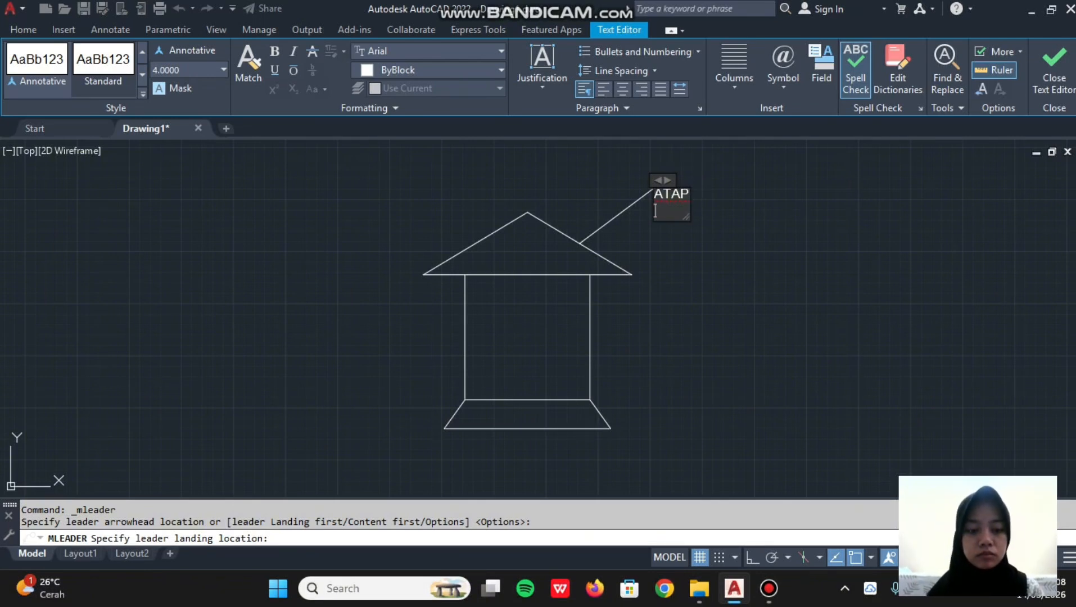
key("BackSpace")
key("Escape")
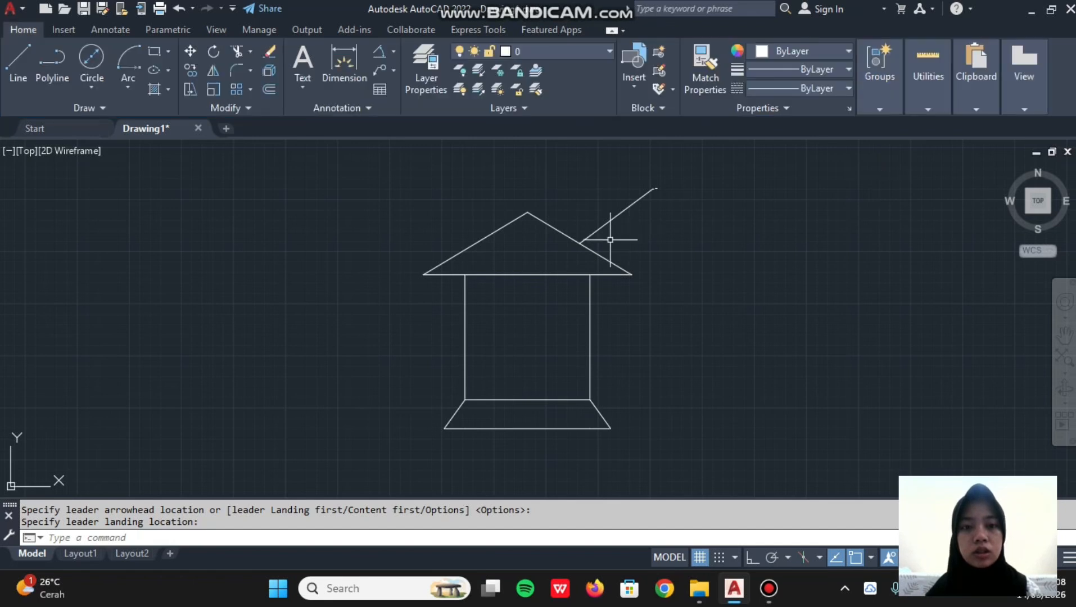
- Widen the text frame of the roof's ATAP leader label and set its text height to 30
scroll(674, 177, "up", 3)
scroll(632, 211, "up", 3)
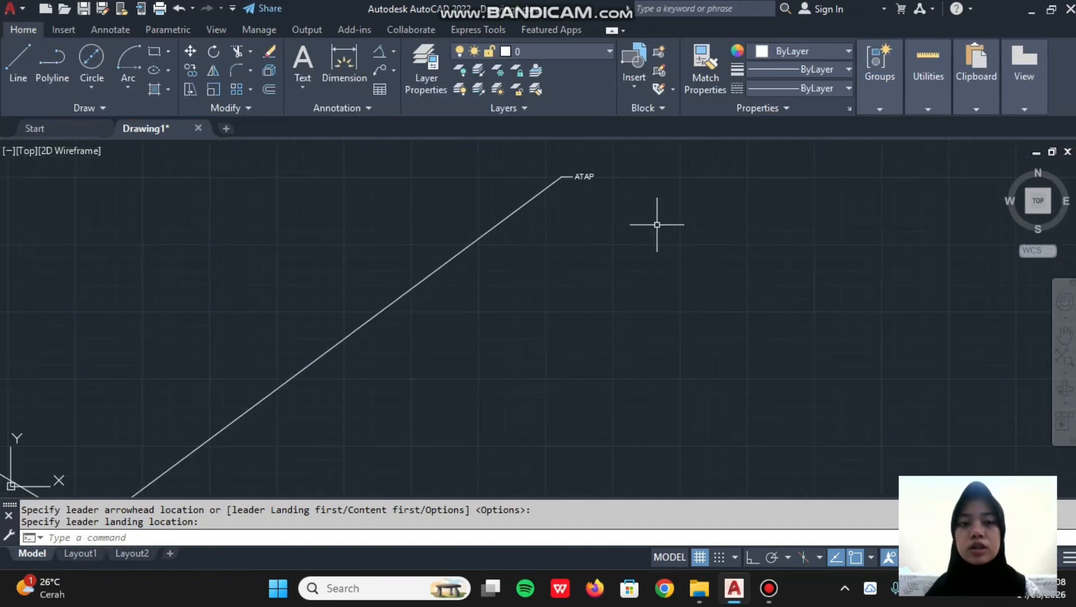
middle_click_drag(613, 195, 604, 251)
scroll(584, 223, "up", 2)
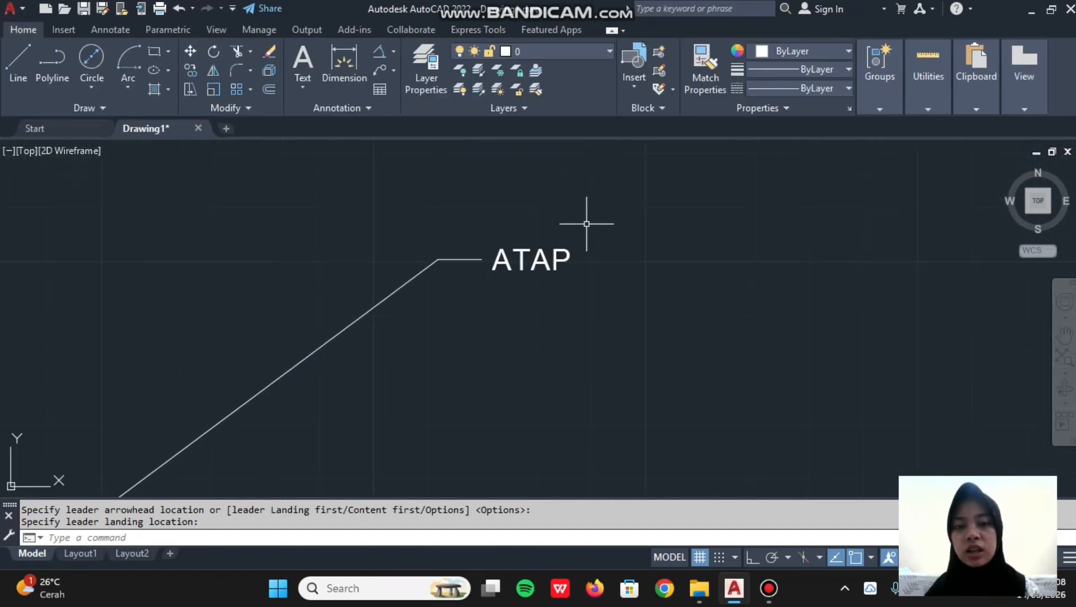
left_click(564, 259)
double_click(564, 260)
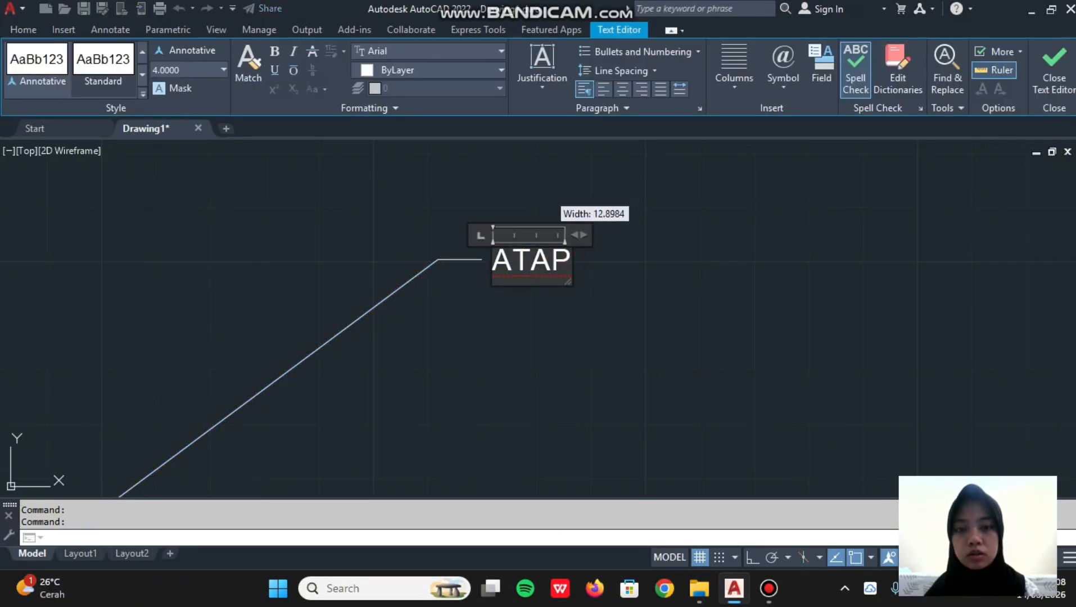
left_click_drag(579, 235, 518, 262)
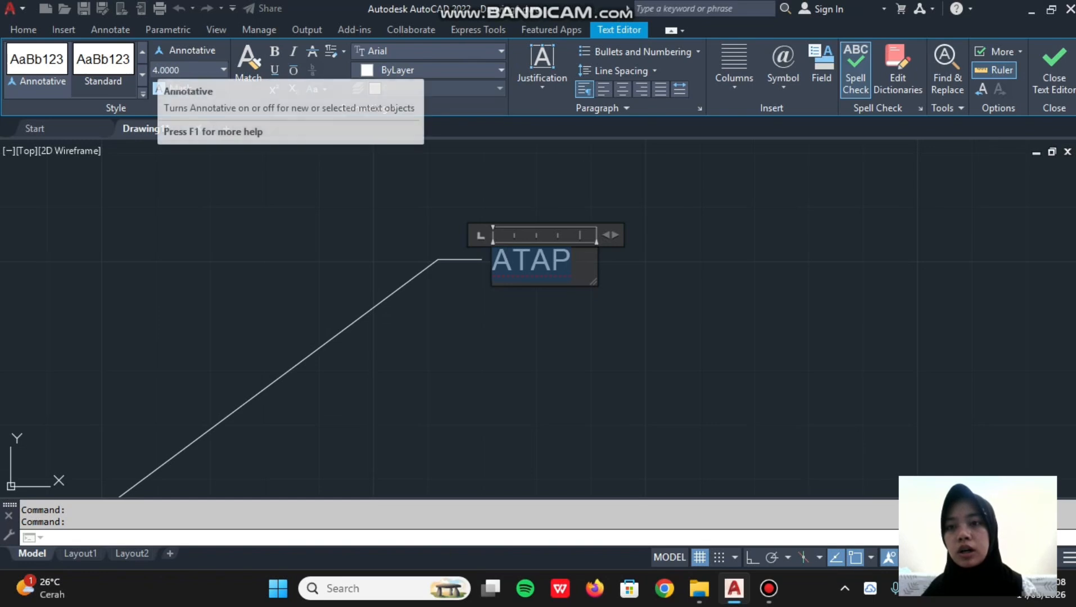
left_click(223, 70)
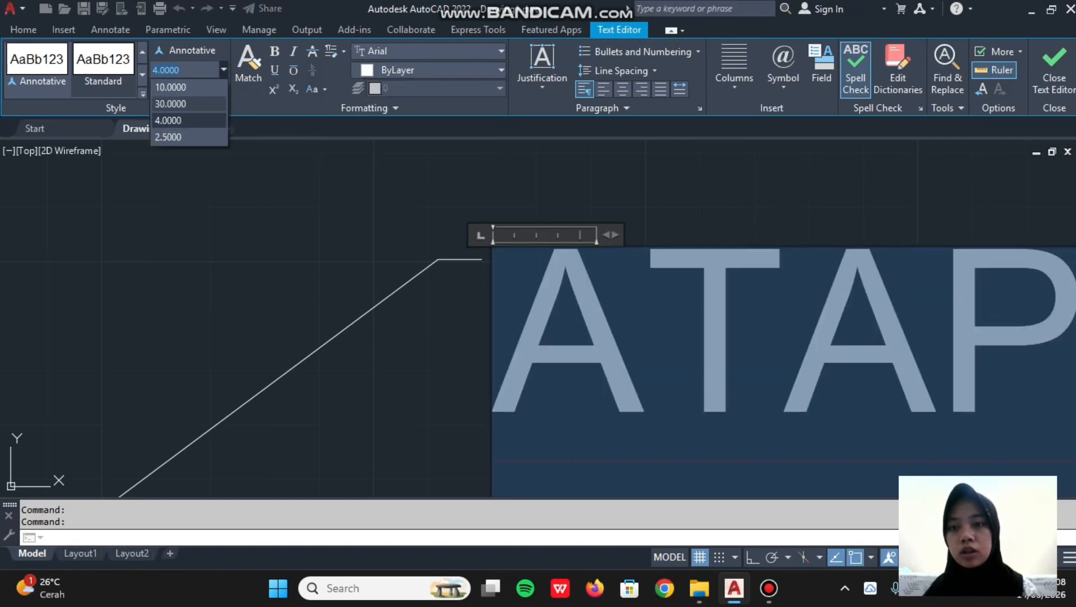
left_click(185, 104)
left_click(566, 156)
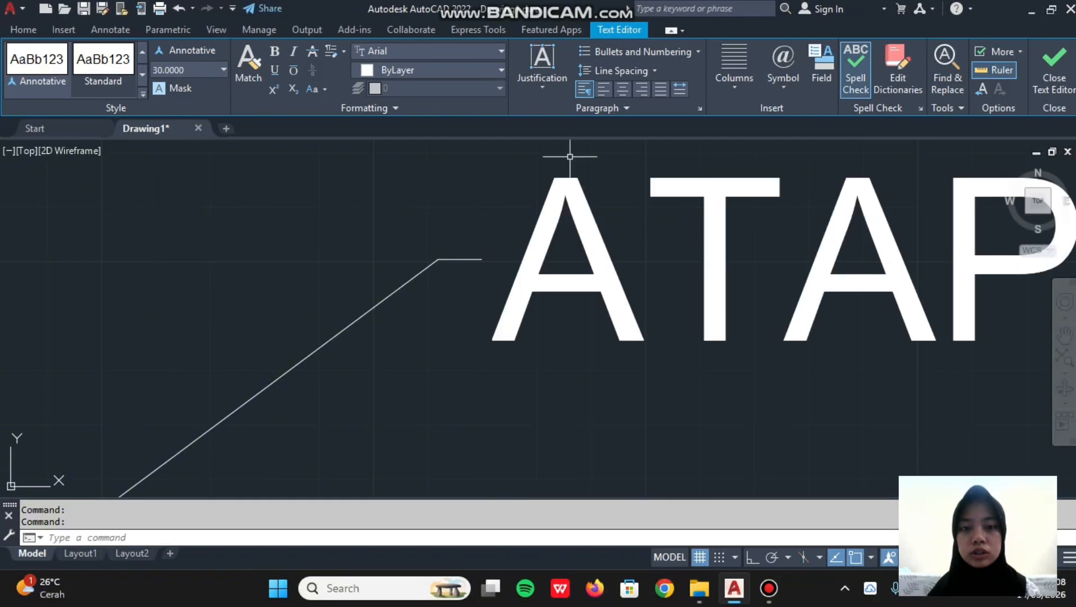
- Add a multileader from the middle of the house's right wall with the text DINDING BATU BATA
scroll(569, 185, "down", 2)
scroll(663, 312, "down", 6)
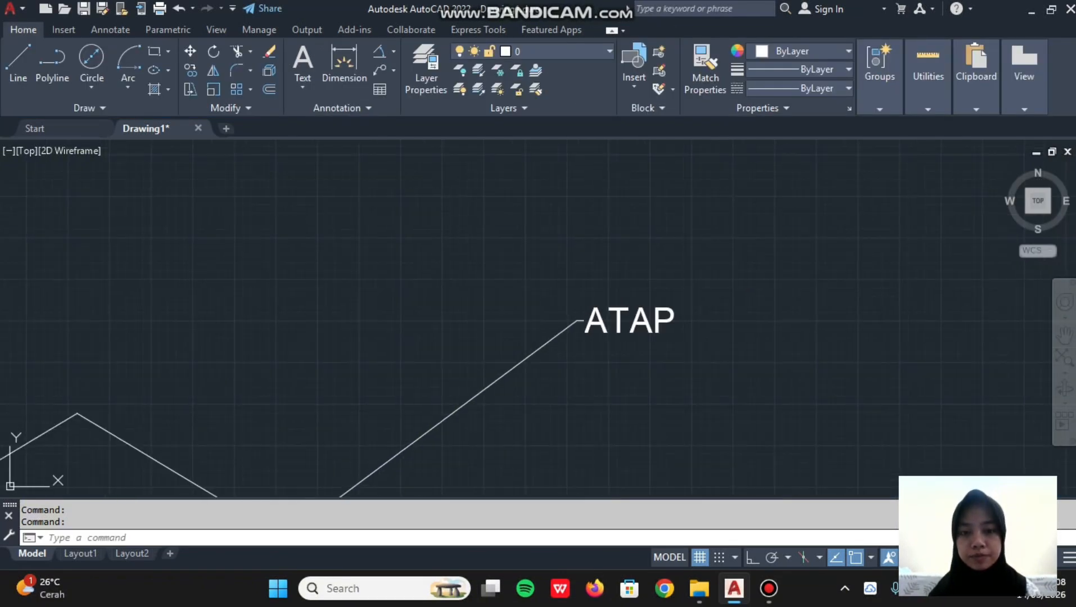
middle_click_drag(518, 408, 610, 84)
scroll(511, 312, "down", 6)
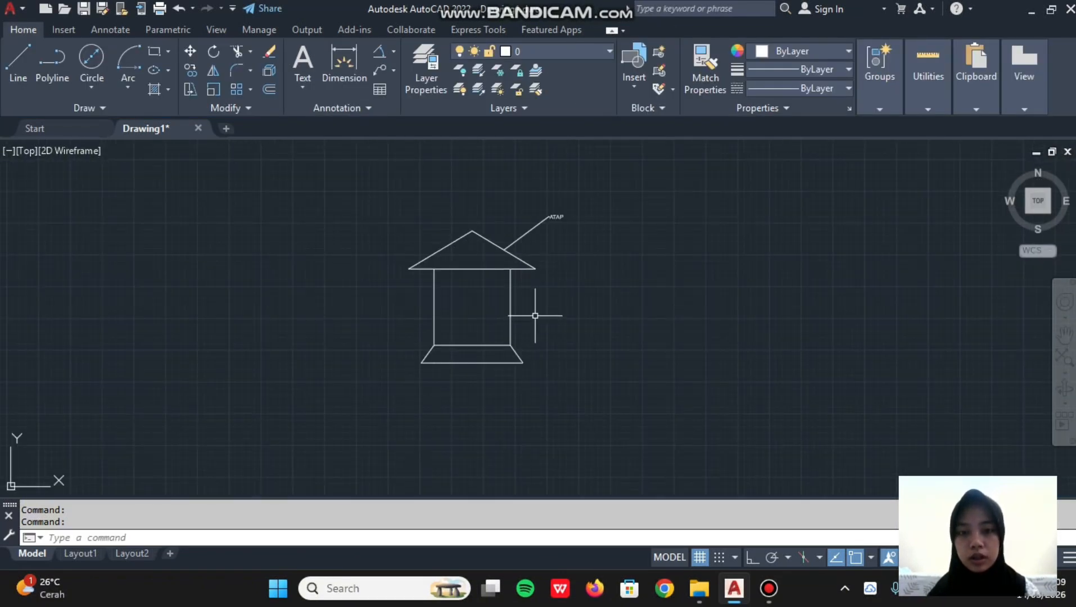
middle_click_drag(537, 292, 595, 307)
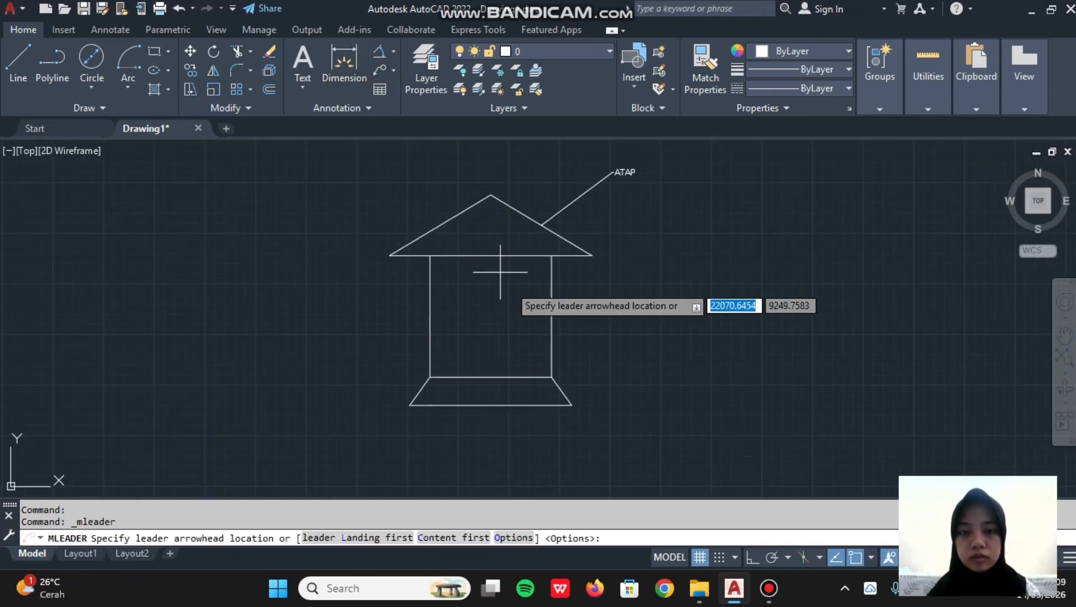
left_click(552, 316)
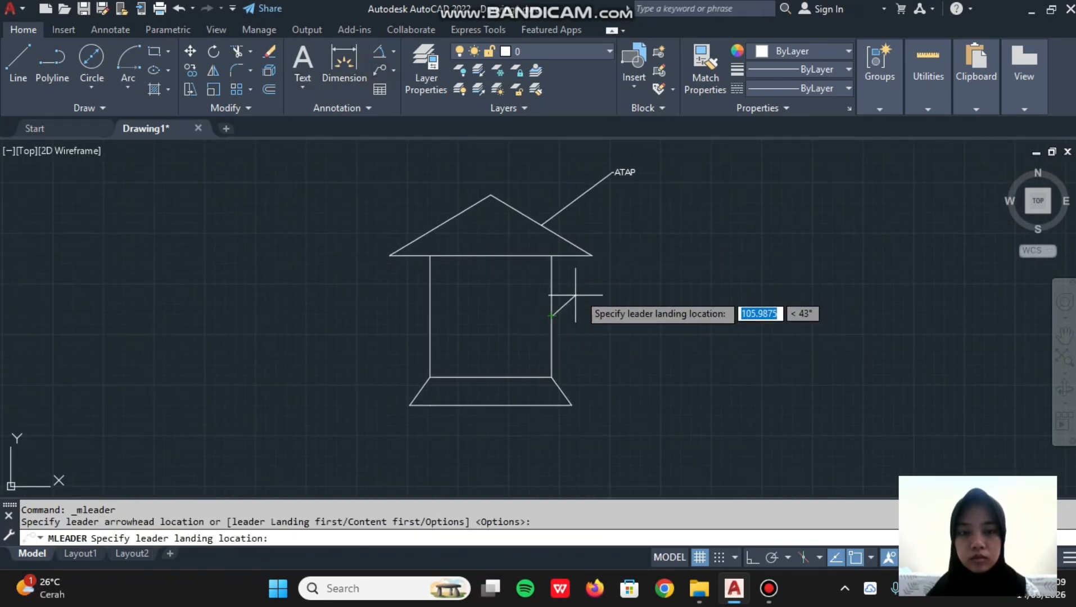
left_click(628, 261)
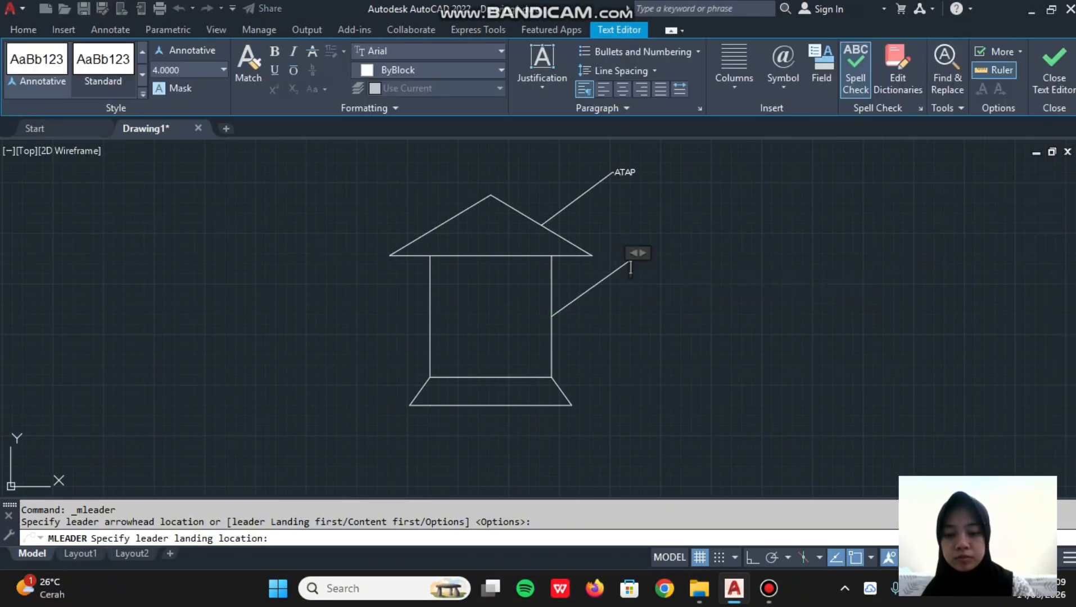
type("DINDING BATU BATA")
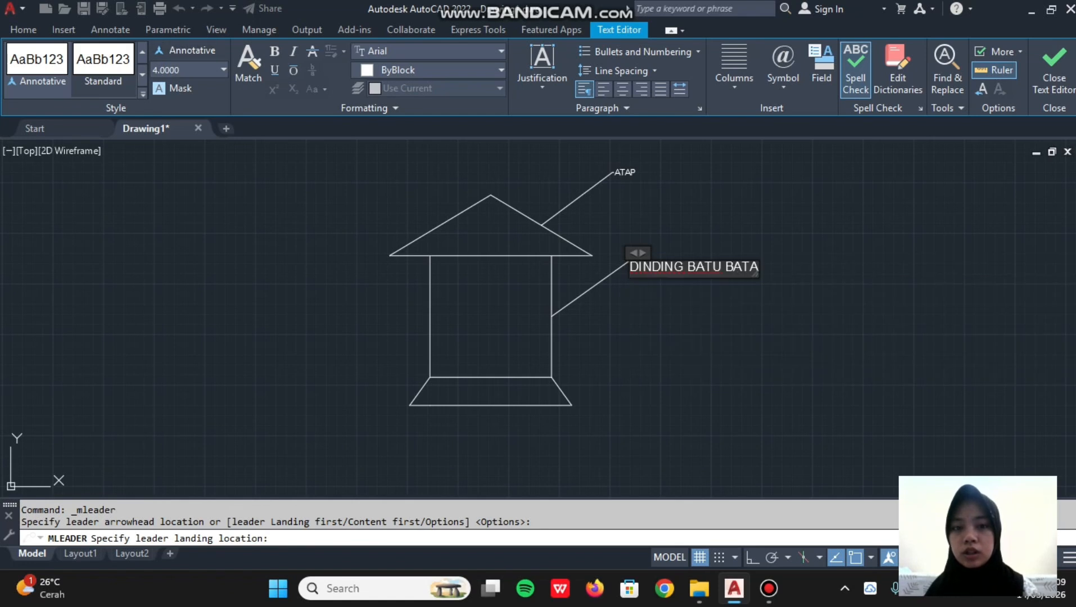
- Widen the DINDING BATU BATA label's text frame and set all of its text to height 30
scroll(667, 235, "up", 2)
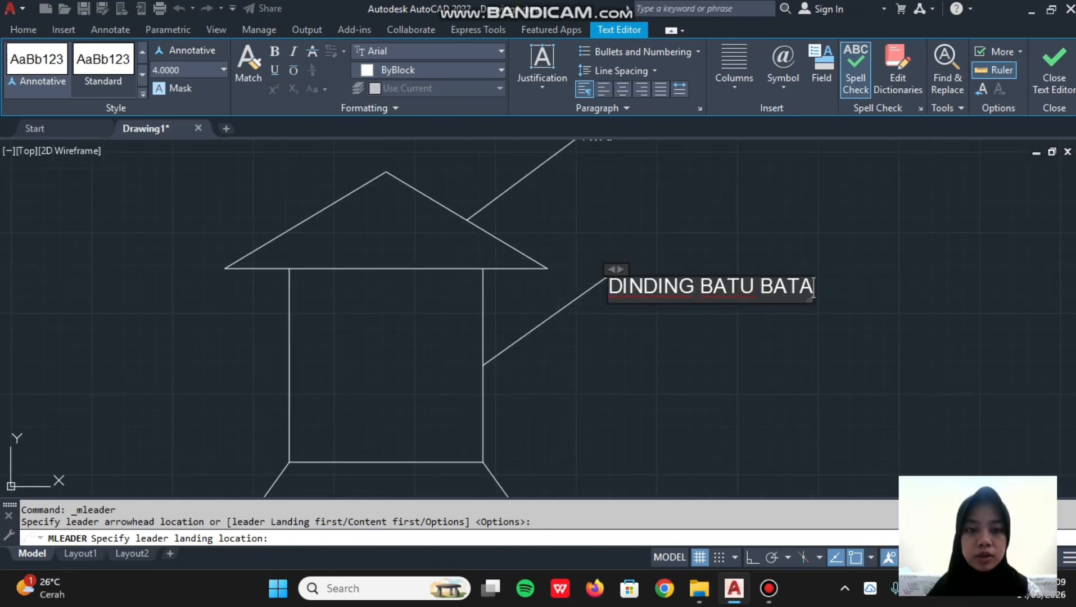
left_click_drag(806, 287, 714, 286)
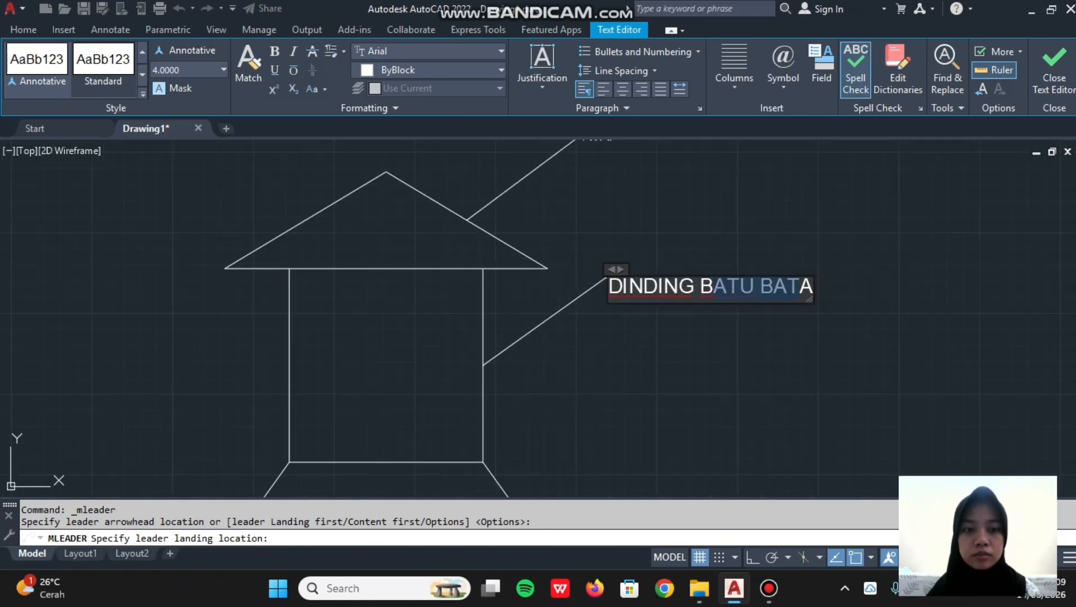
left_click(812, 287)
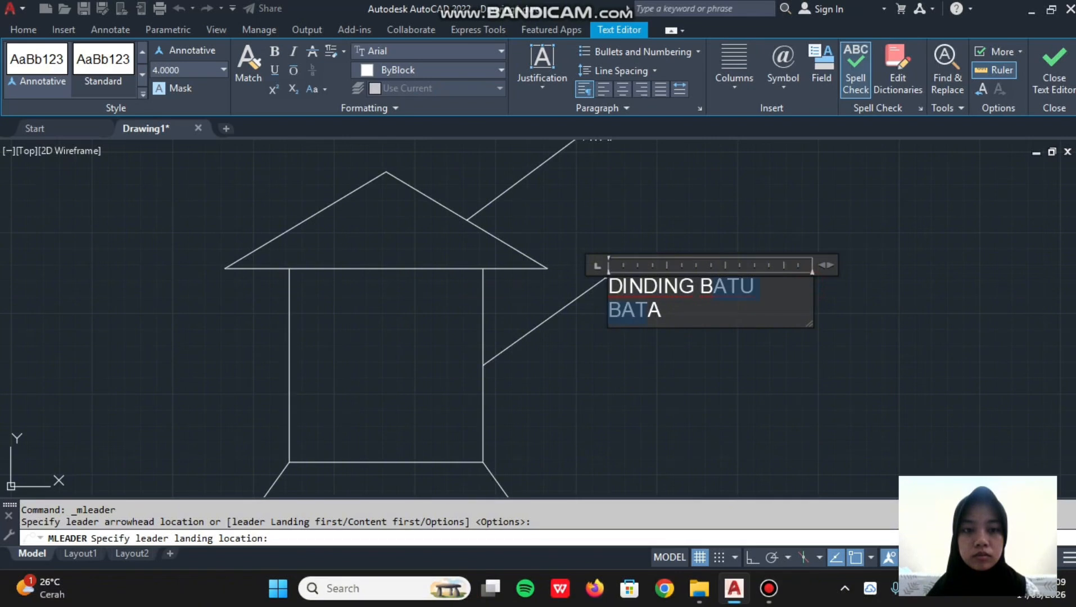
left_click_drag(824, 264, 867, 265)
left_click_drag(814, 287, 629, 287)
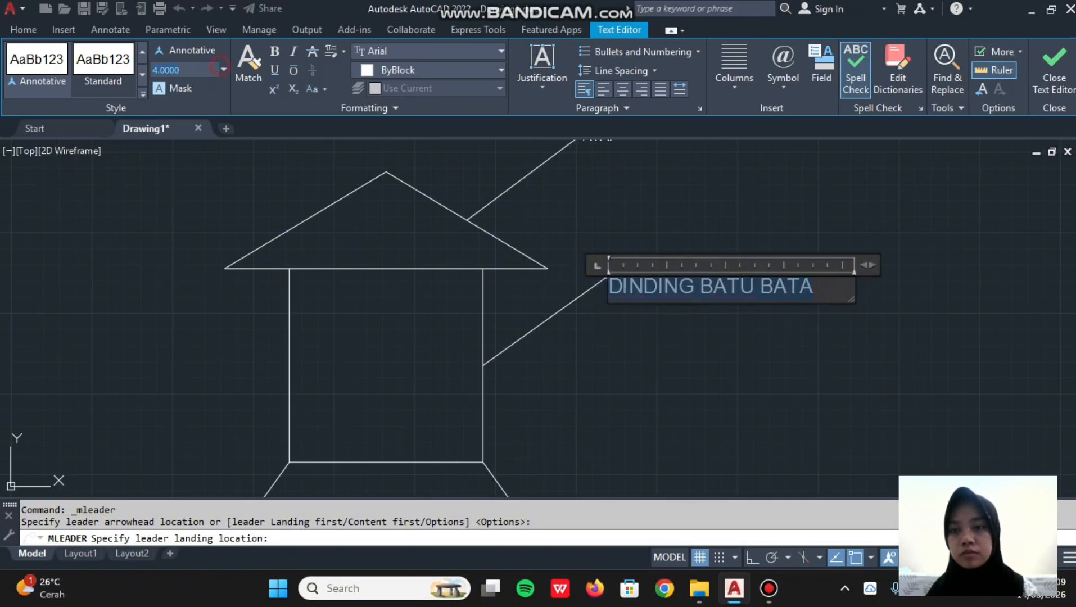
left_click(223, 69)
left_click(169, 103)
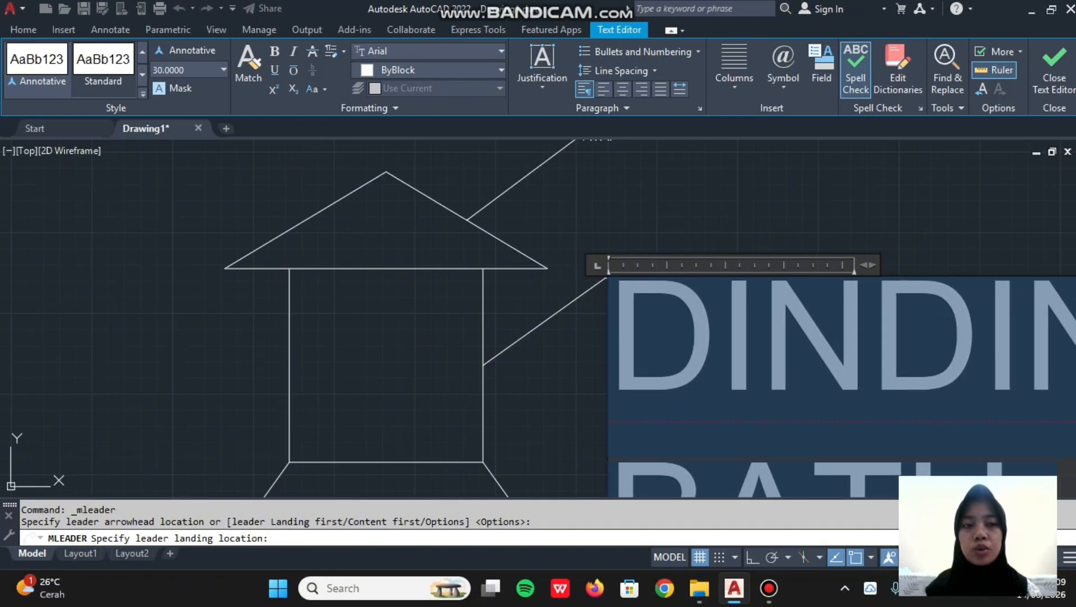
left_click(745, 204)
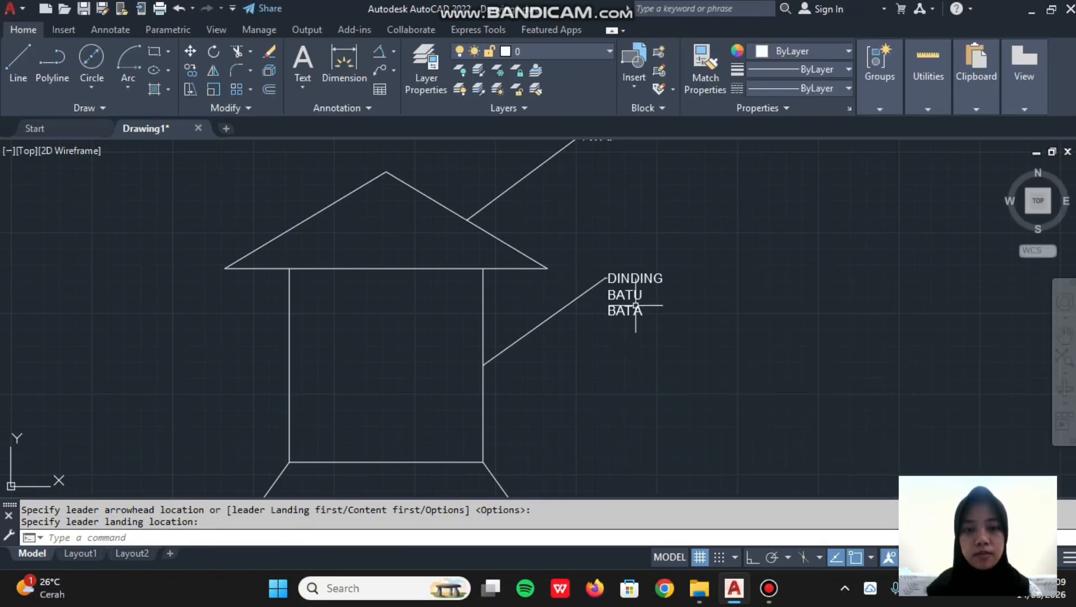
- Reopen the DINDING BATU BATA label and widen its text frame until the text fits on a single line
left_click(636, 307)
double_click(654, 276)
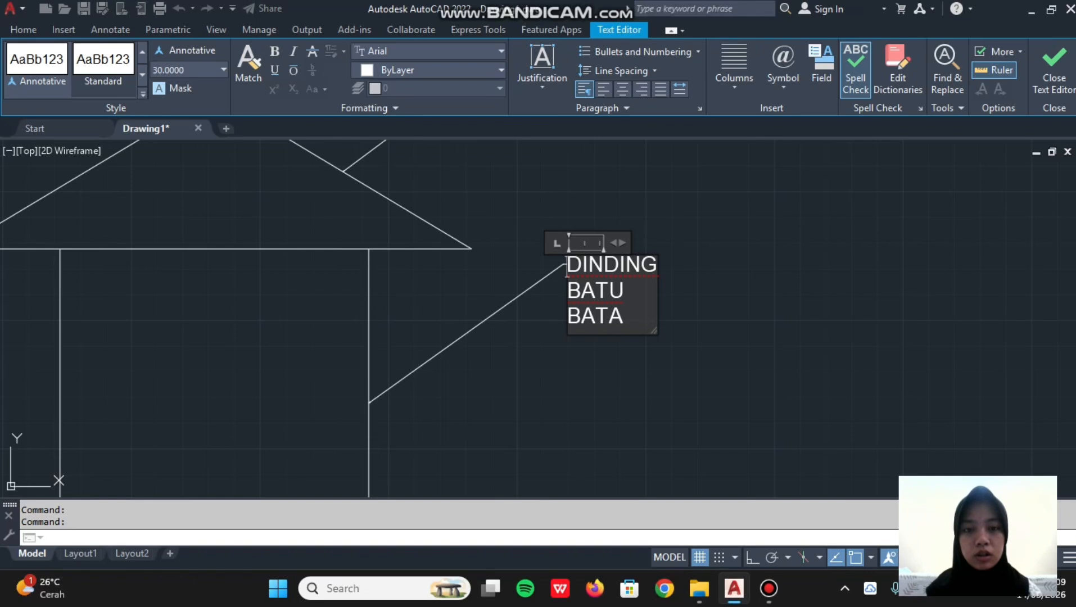
left_click_drag(618, 242, 868, 242)
left_click(648, 173)
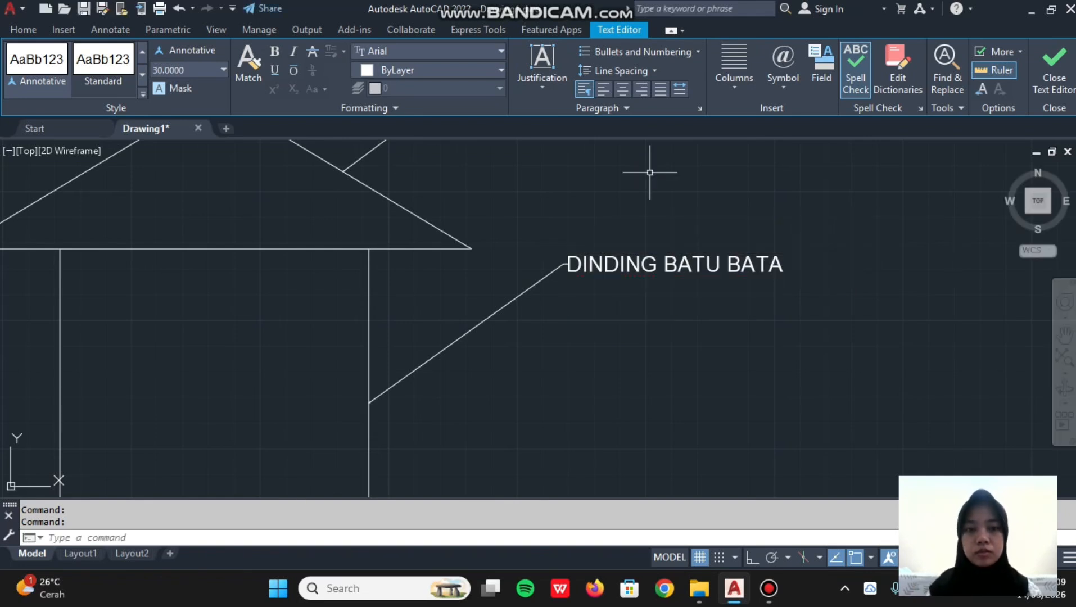
- Add a multileader from the middle of the foundation's right slanted edge with the text PONDASI
scroll(589, 349, "down", 4)
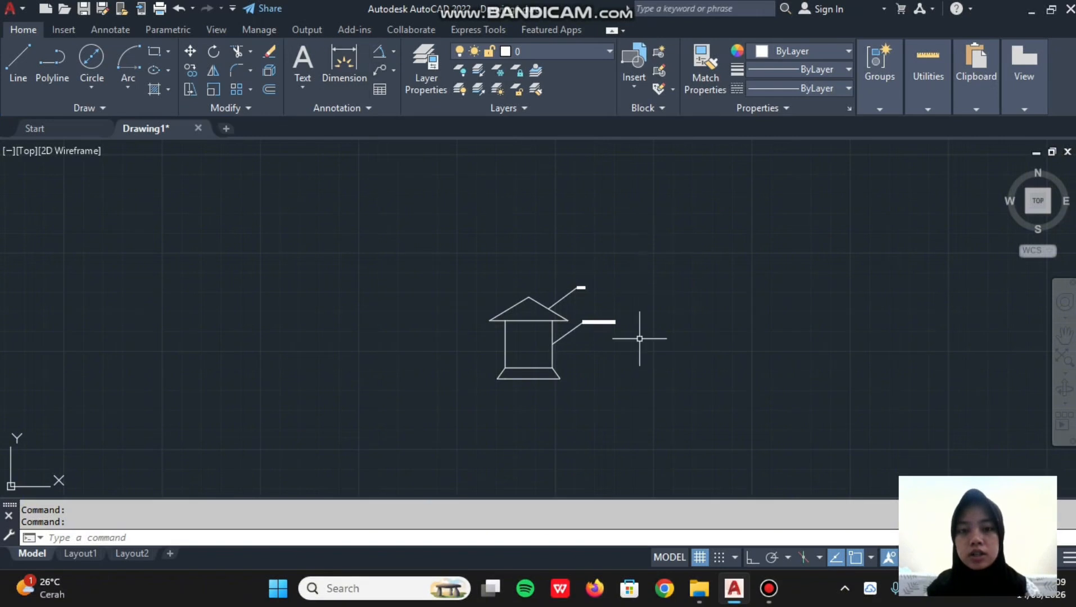
scroll(618, 359, "up", 4)
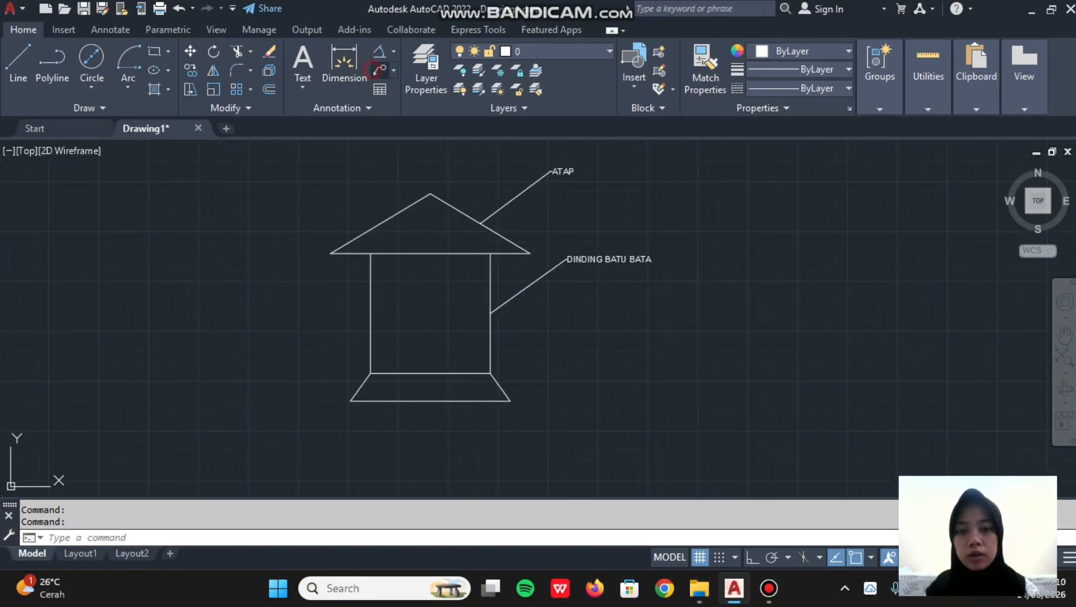
left_click(380, 70)
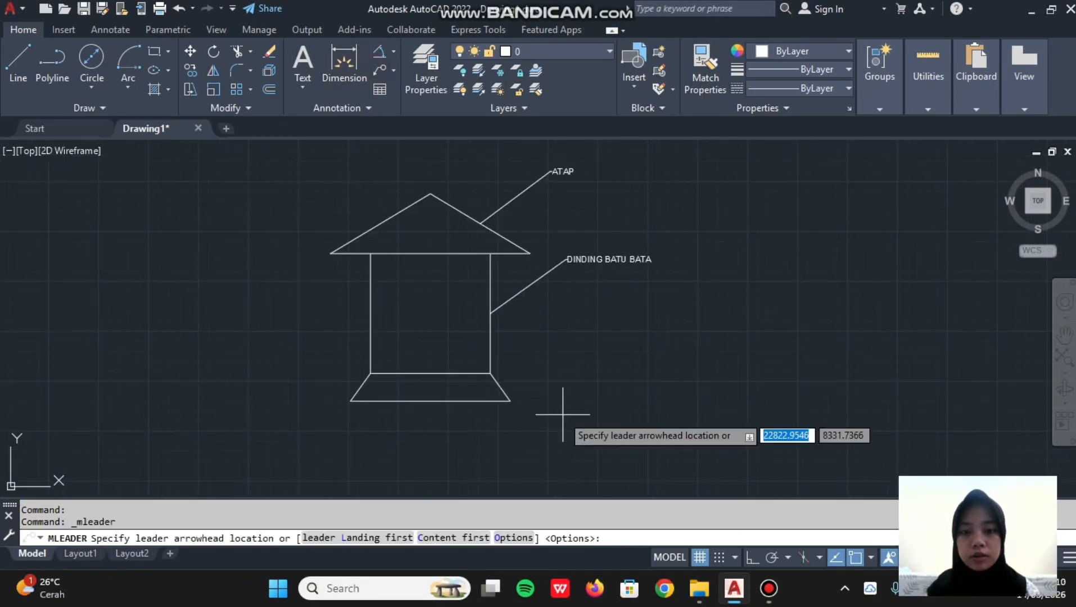
left_click(500, 387)
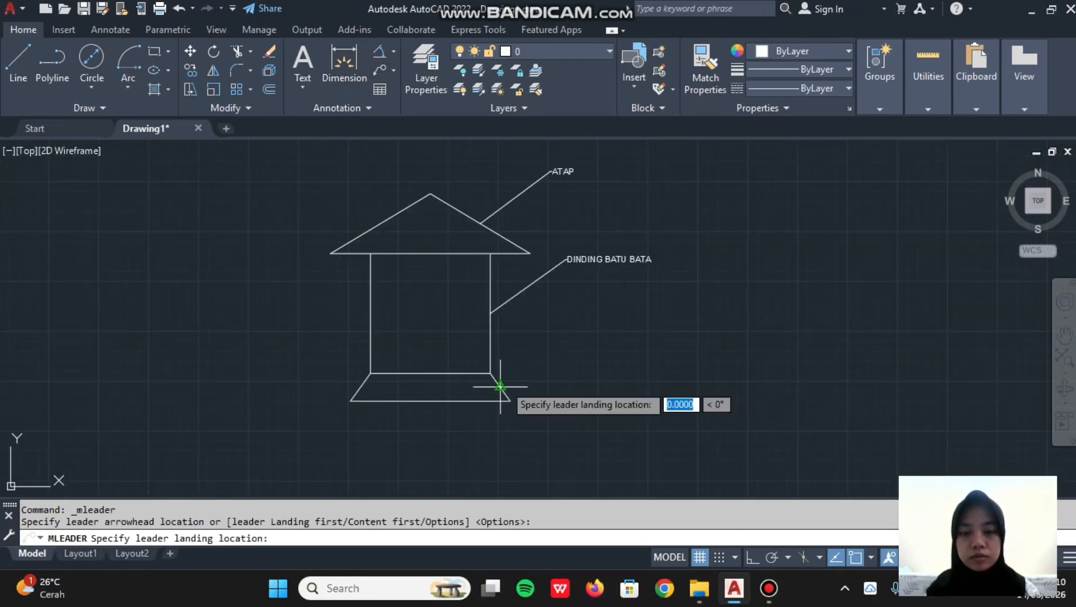
left_click(572, 335)
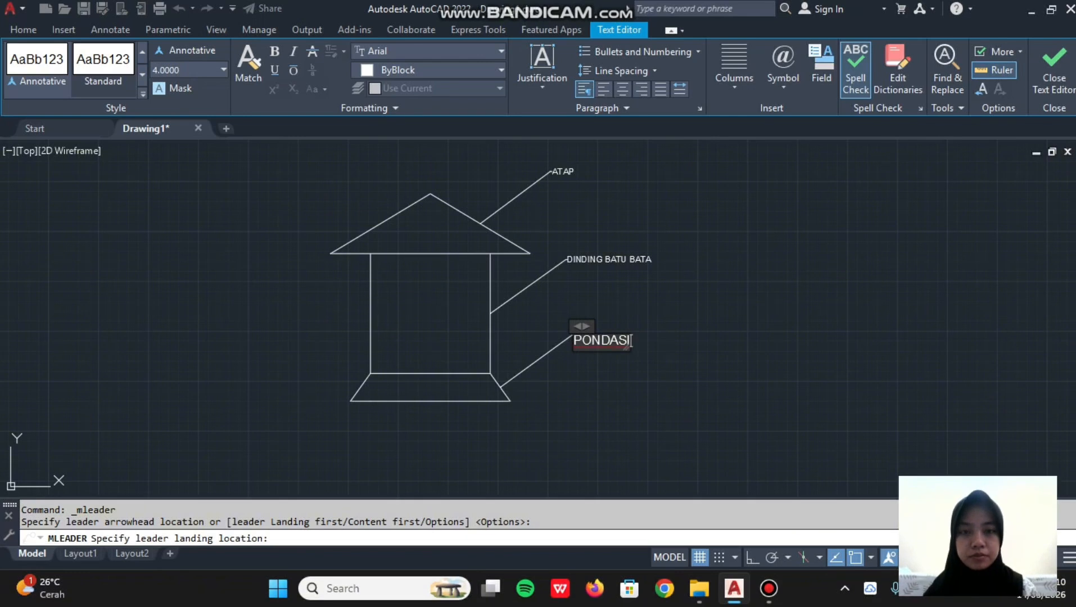
- Set the text height of the PONDASI leader label to 30 and finish editing it
scroll(626, 340, "up", 5)
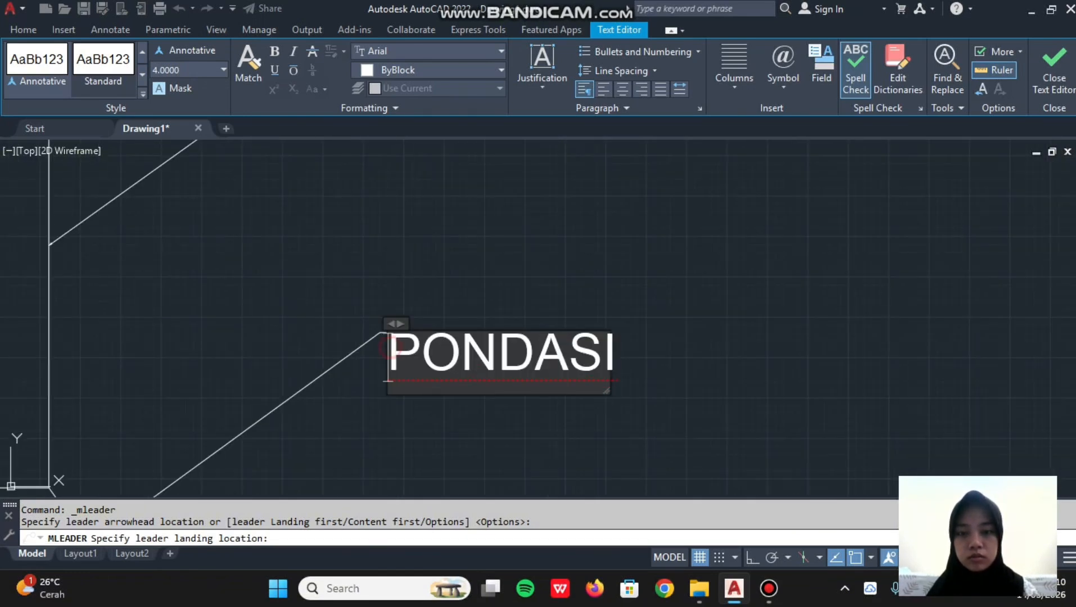
left_click_drag(388, 352, 608, 352)
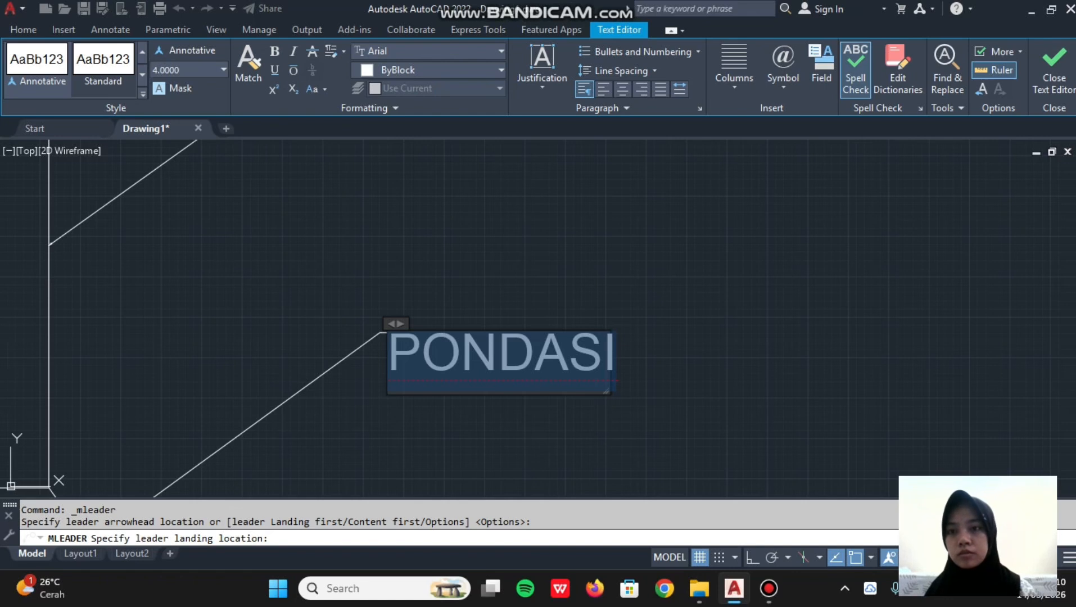
left_click(223, 70)
left_click(197, 104)
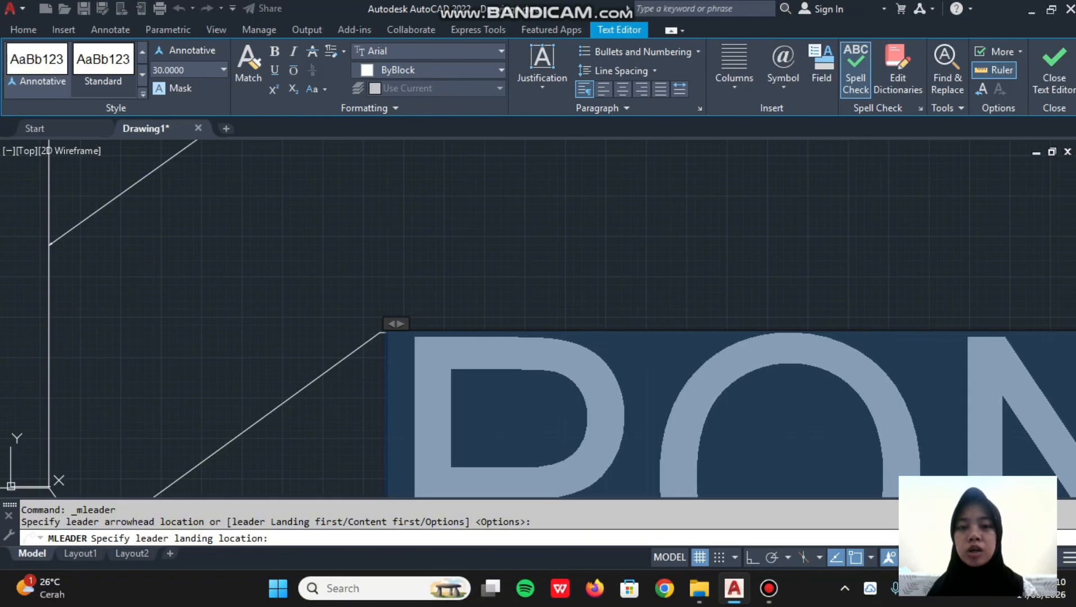
left_click(492, 211)
- Add a second leader line from the ATAP label to the roof's apex, and undo the addition
scroll(510, 267, "down", 6)
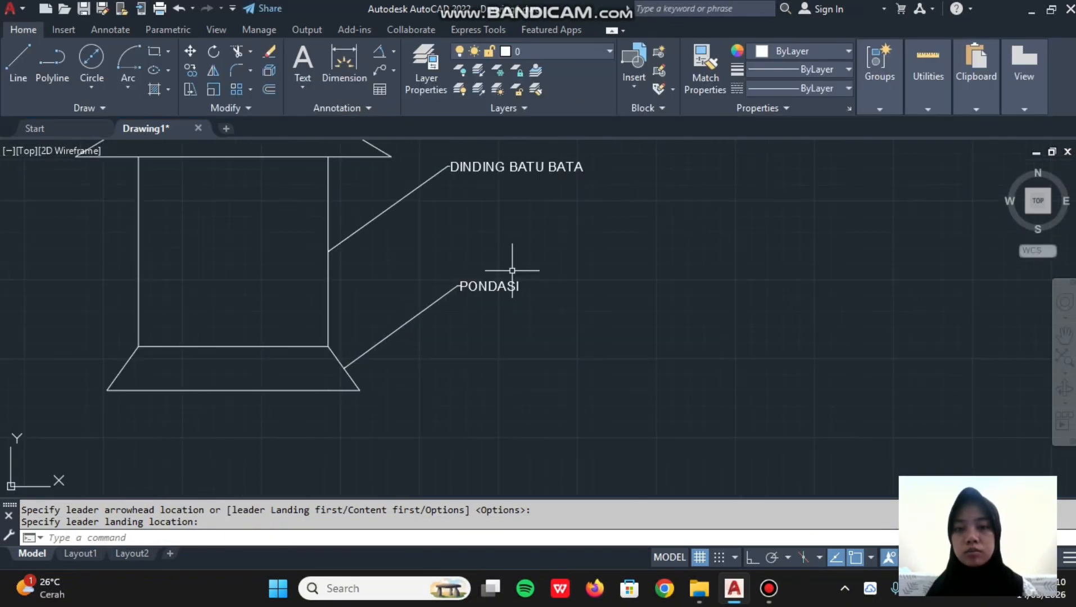
middle_click_drag(438, 259, 578, 308)
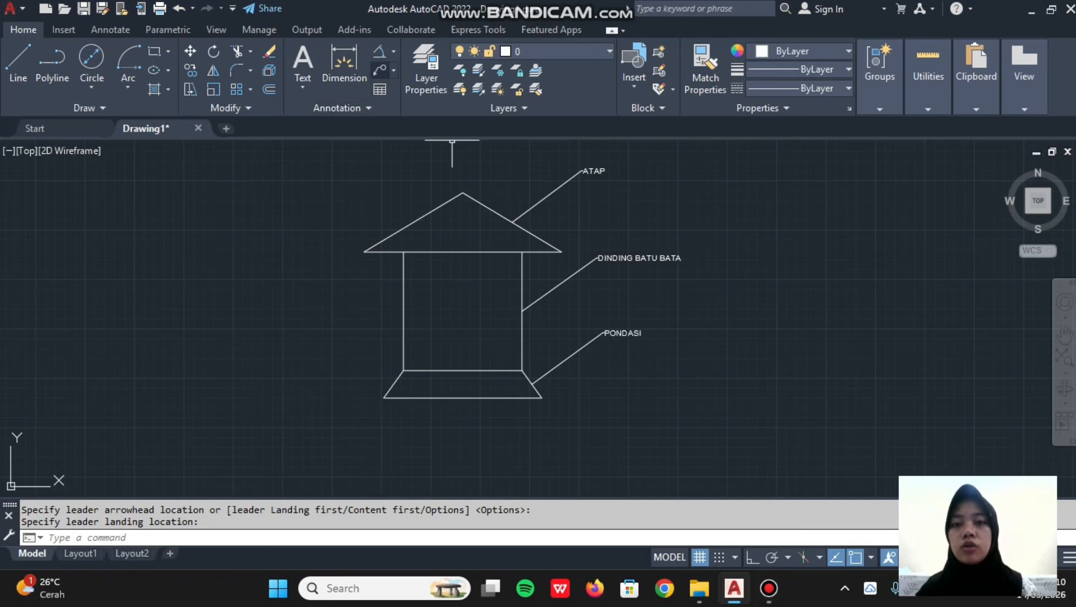
key("Return")
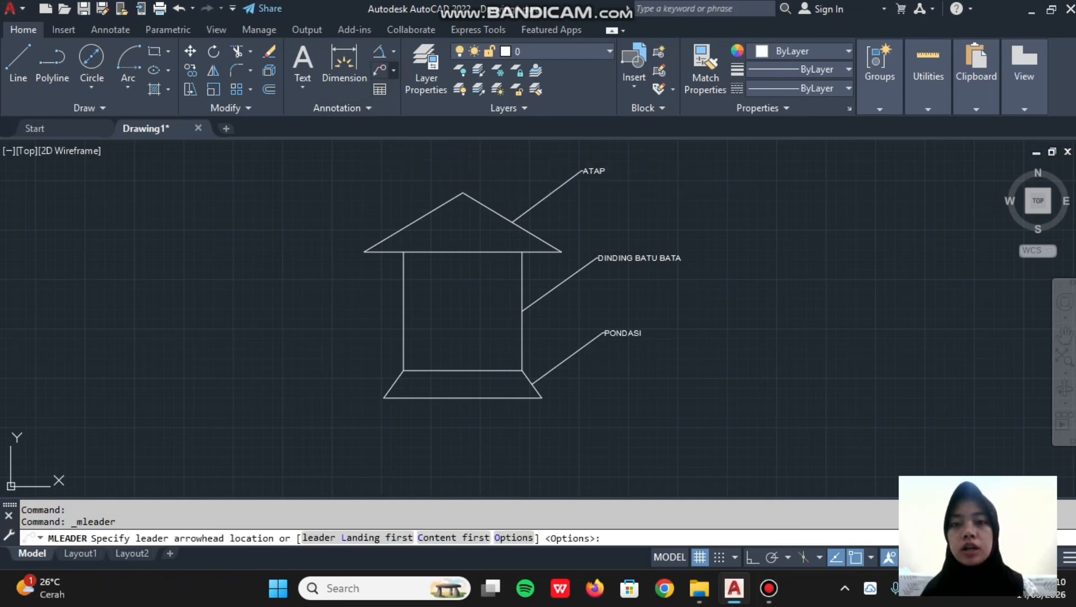
left_click(394, 70)
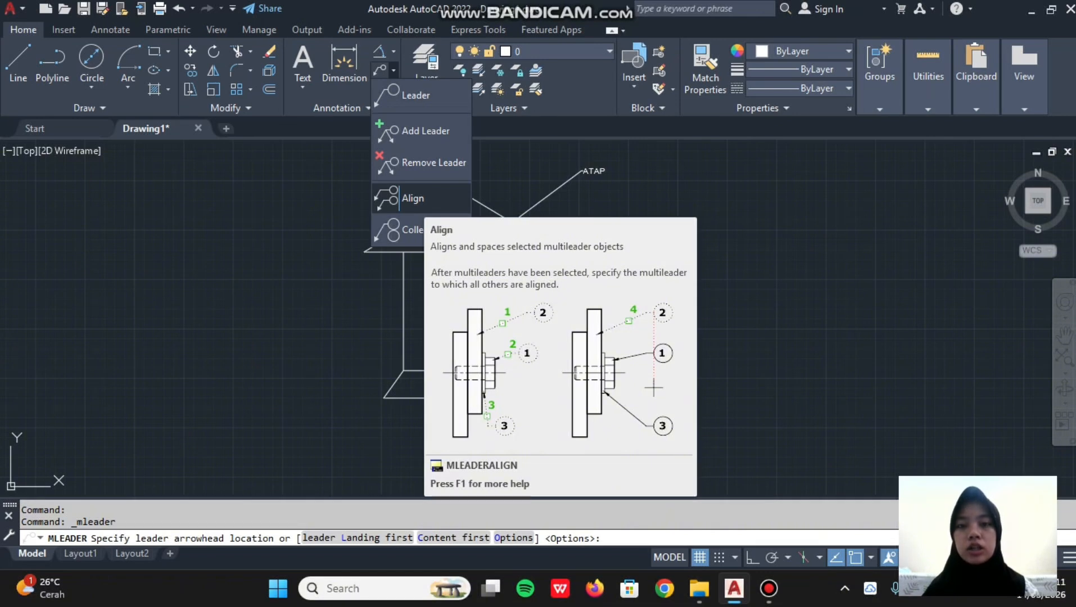
left_click(415, 130)
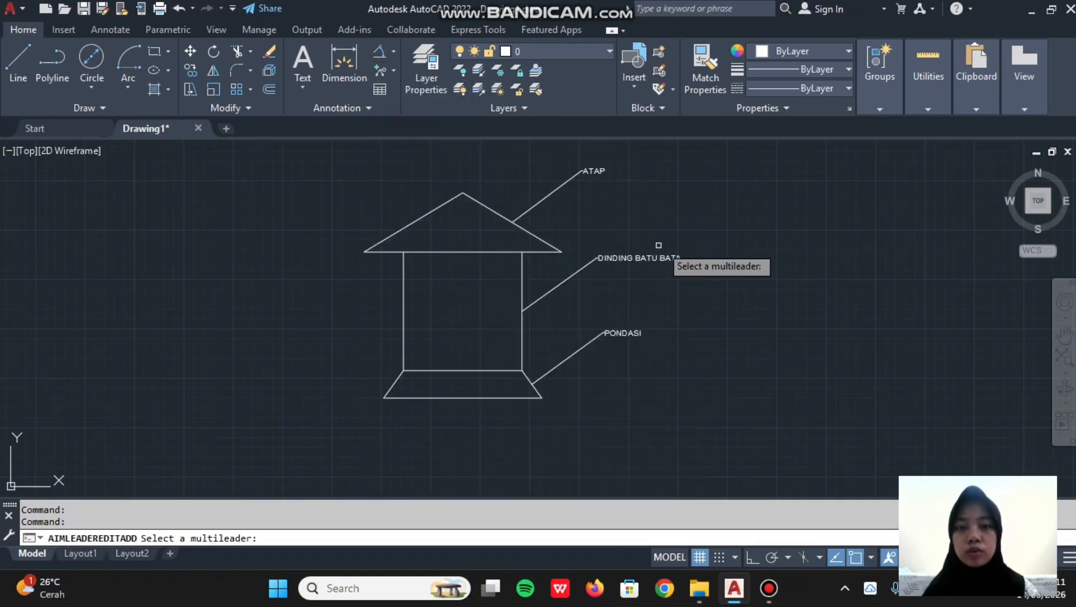
left_click(557, 191)
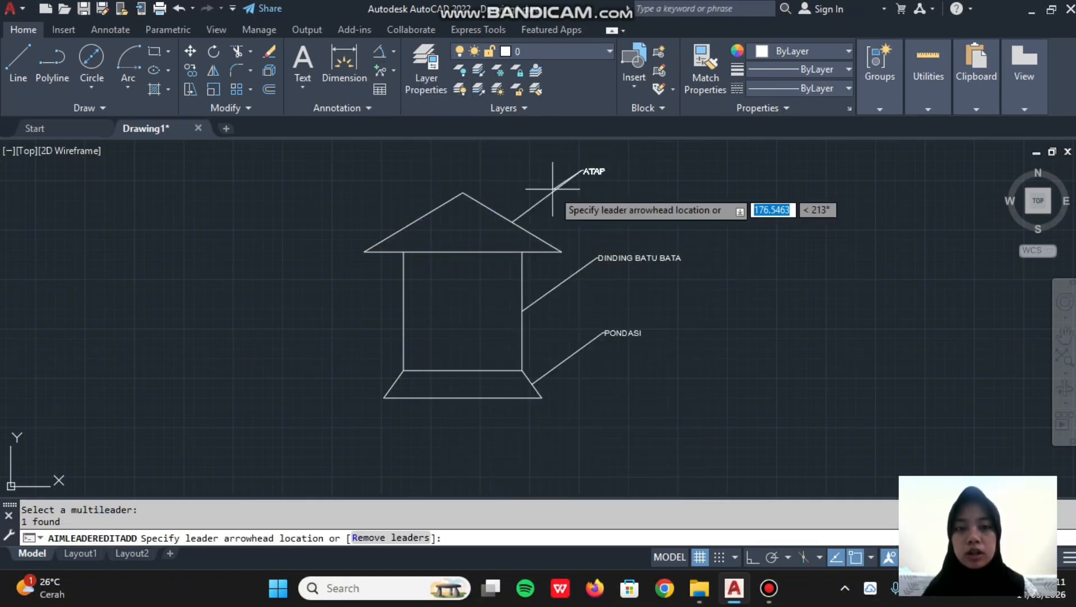
left_click(463, 192)
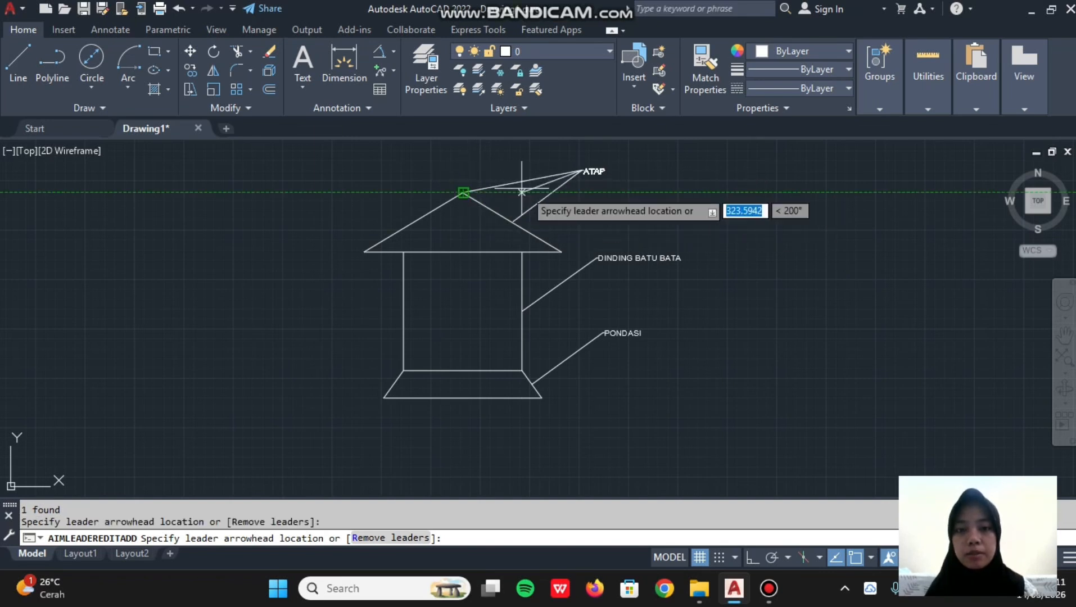
key("Escape")
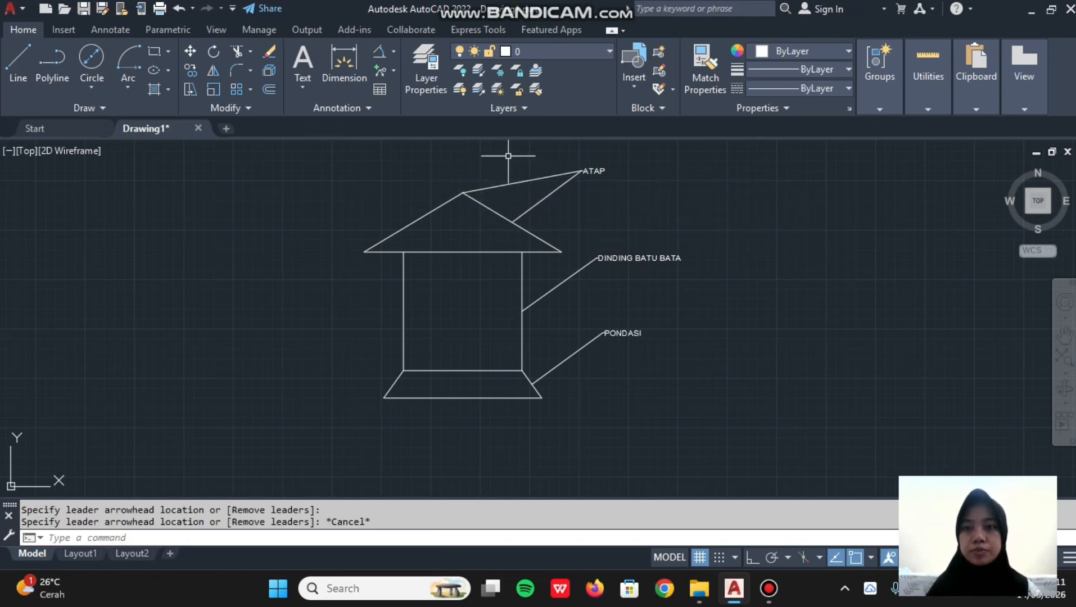
left_click(179, 7)
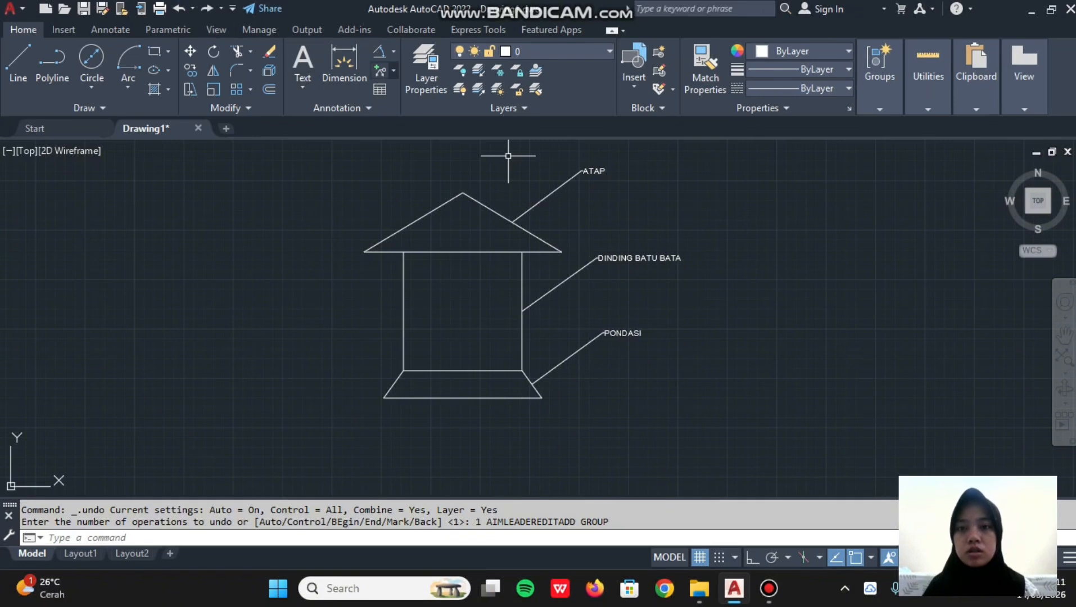
- Align the ATAP, DINDING BATU BATA and PONDASI multileaders to the ATAP one, straight down with Ortho on
left_click(394, 71)
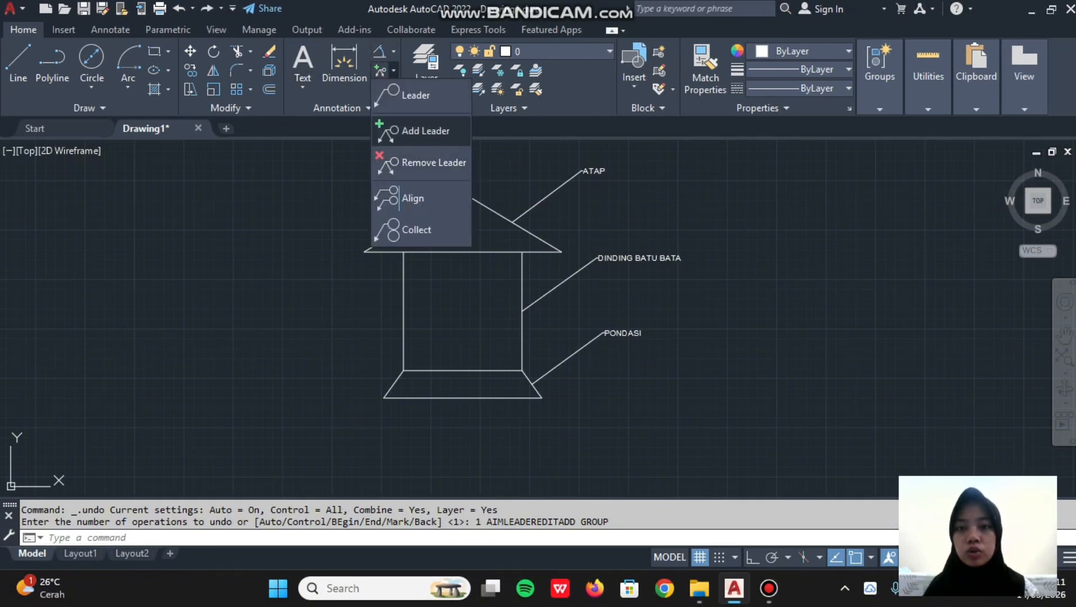
left_click(408, 193)
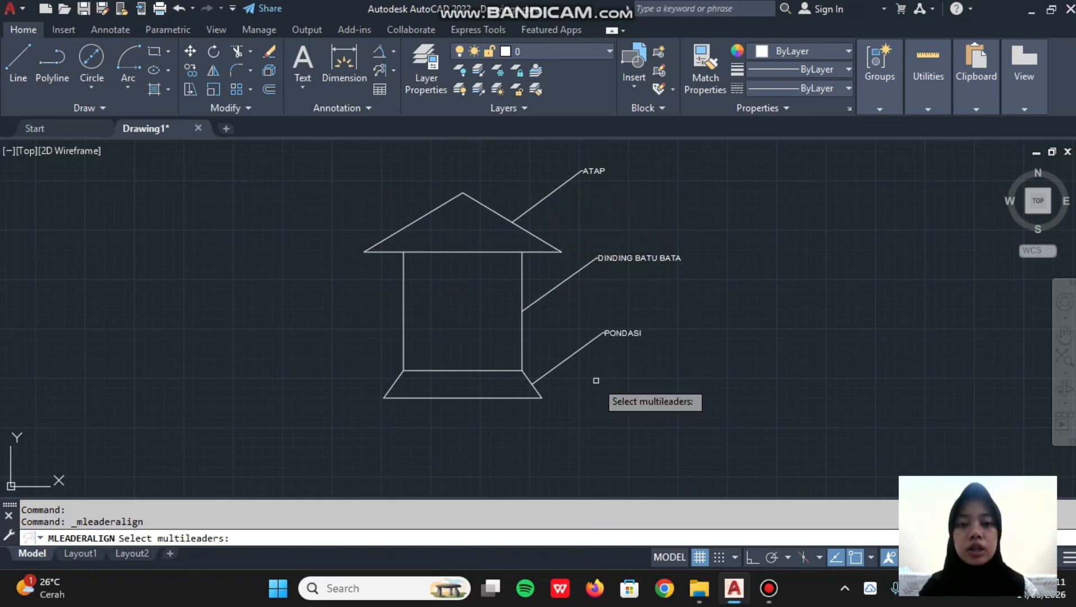
left_click(548, 197)
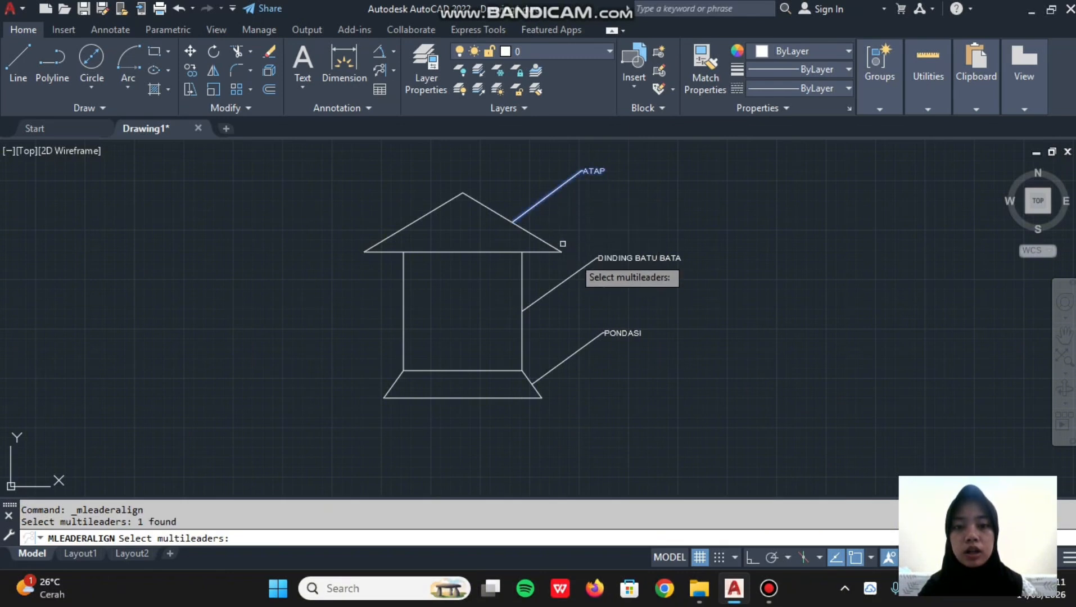
left_click(573, 275)
left_click(576, 351)
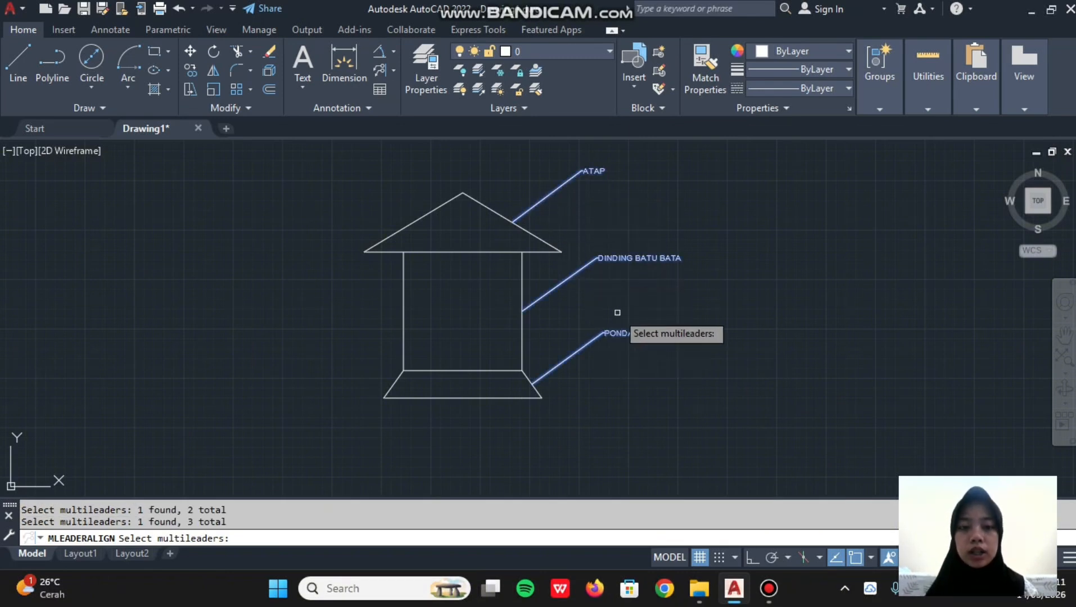
key("Return")
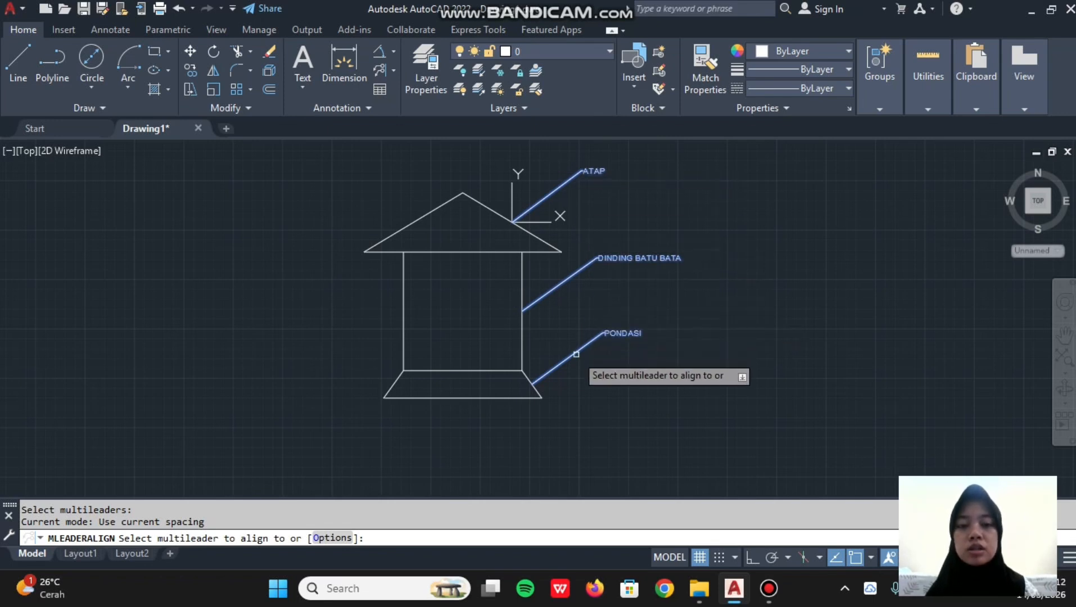
left_click(557, 189)
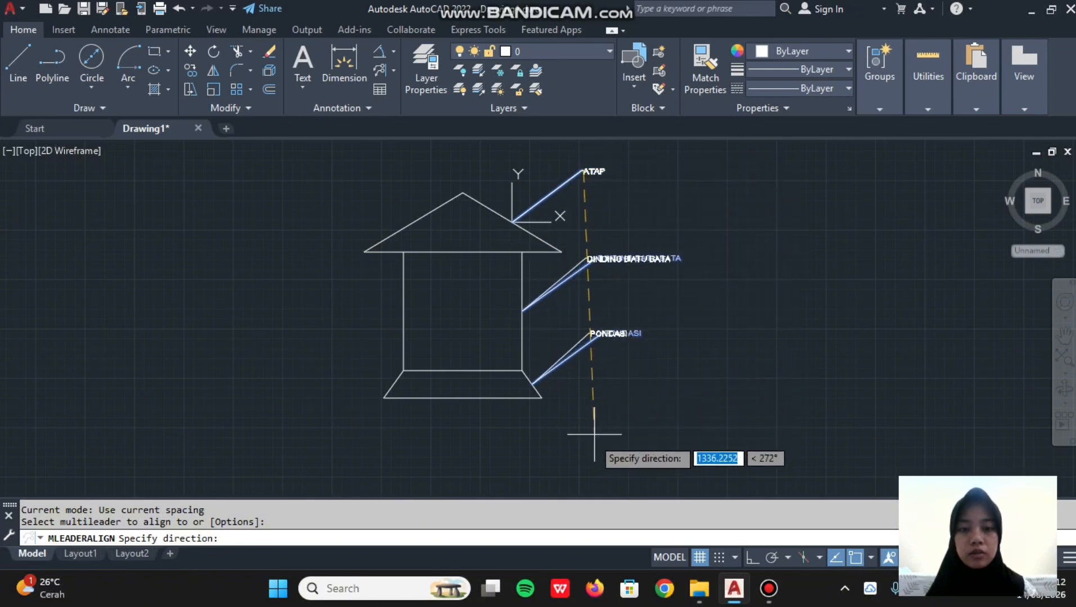
key("F8")
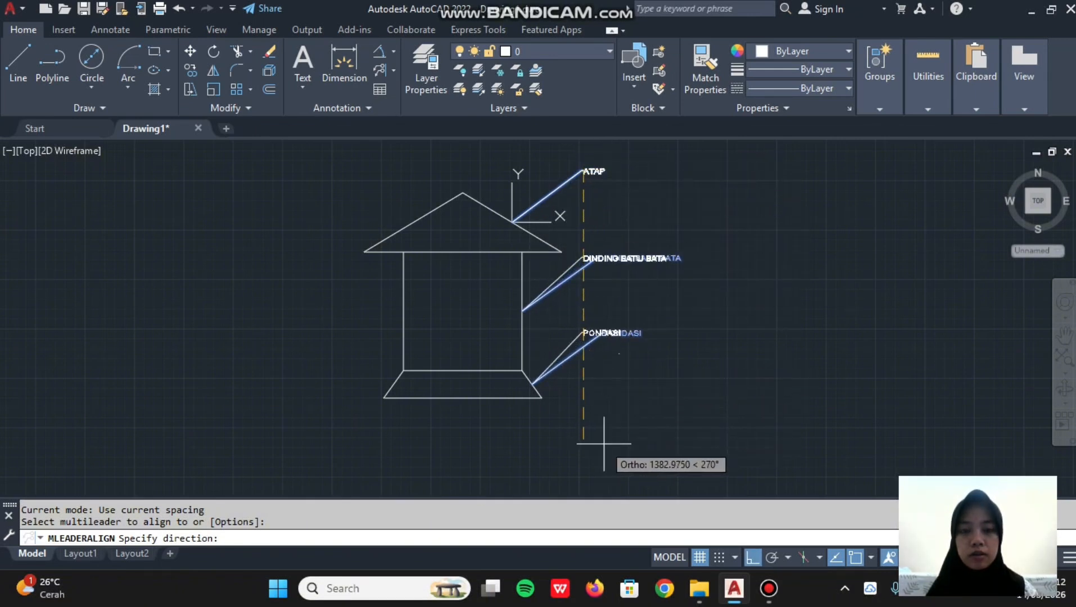
left_click(604, 443)
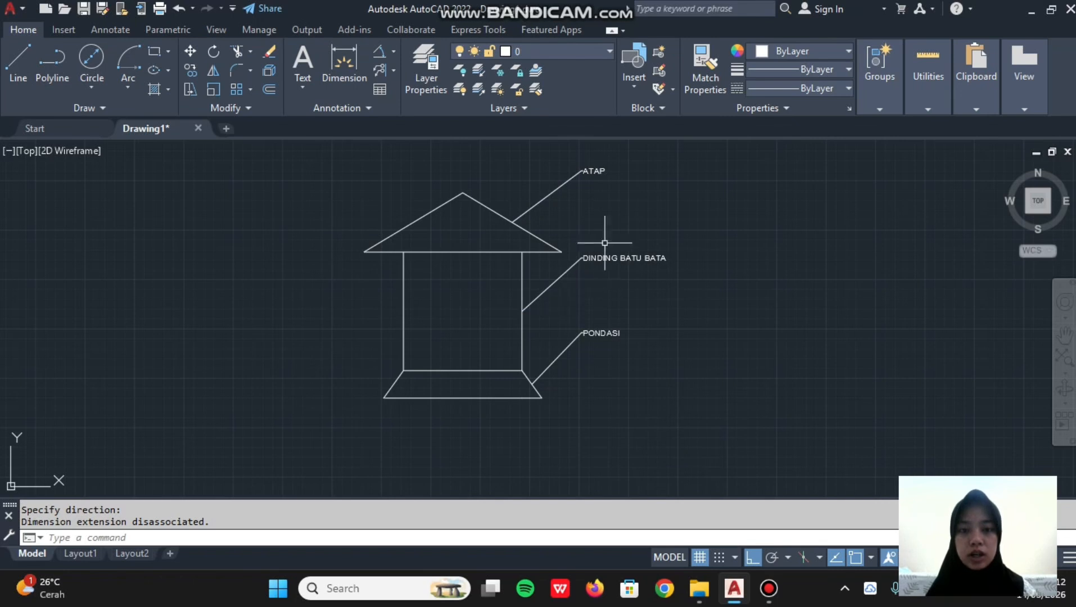
scroll(591, 195, "up", 2)
middle_click_drag(604, 174, 618, 223)
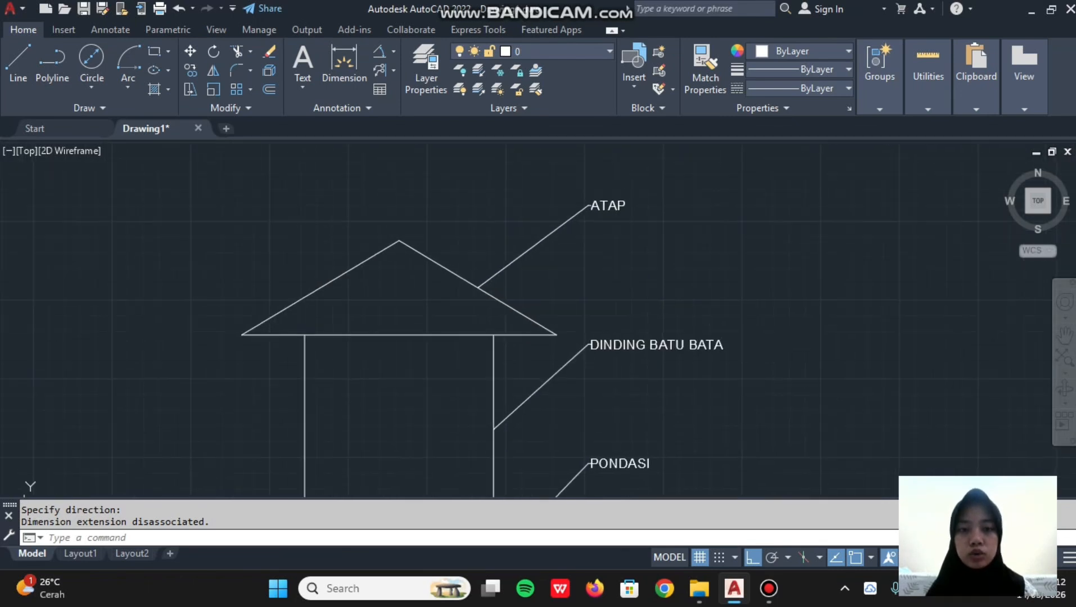
left_click(633, 206)
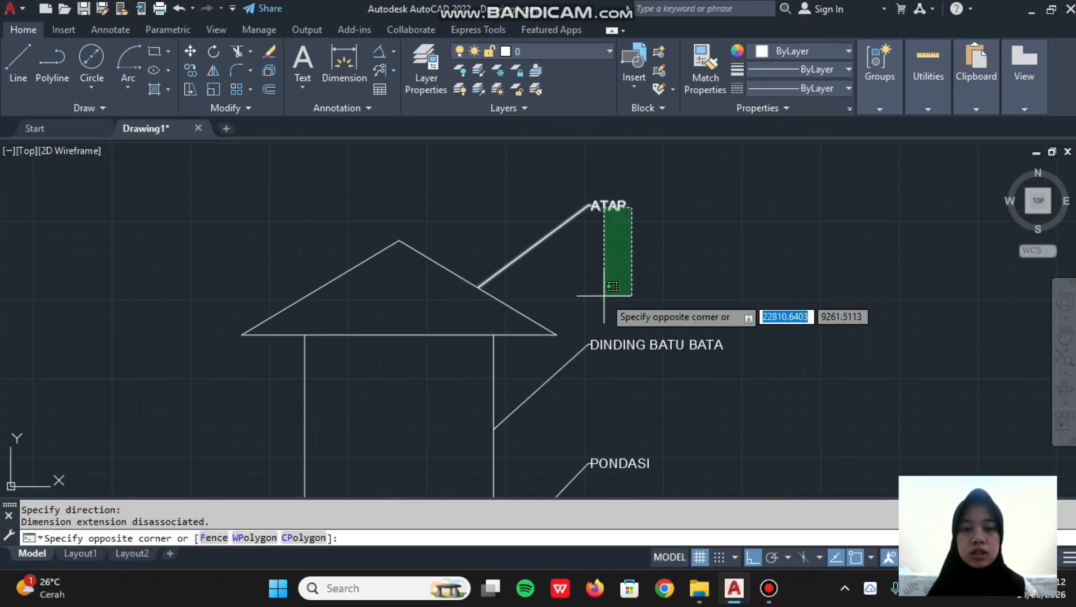
left_click(639, 271)
- Draw two vertical guide lines spanning all three labels, one just left of their text and one crossing the DINDING BATU BATA text
middle_click_drag(623, 318, 680, 259)
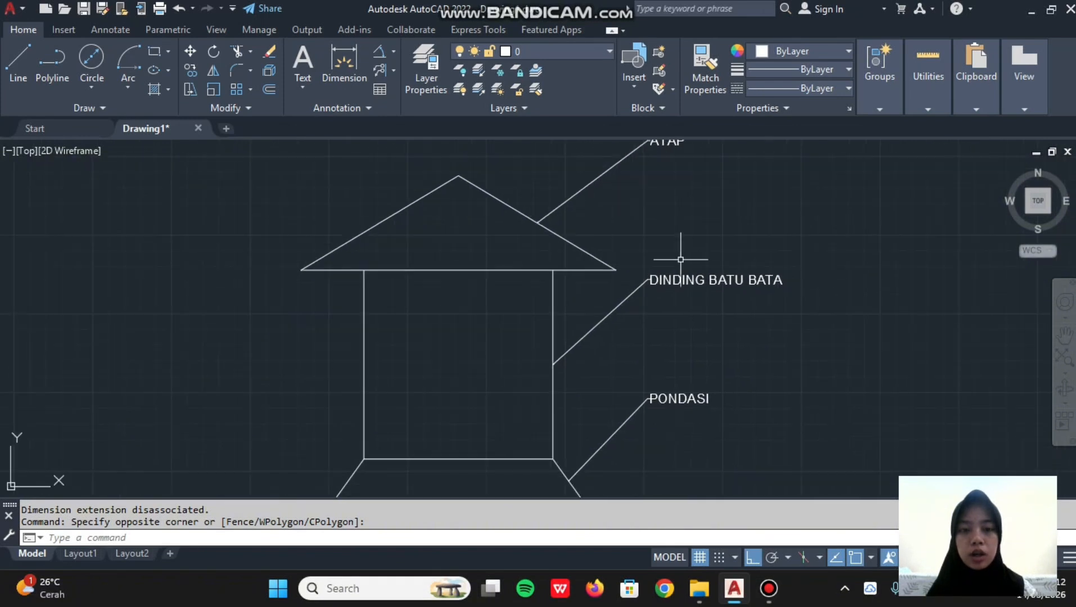
scroll(679, 286, "down", 2)
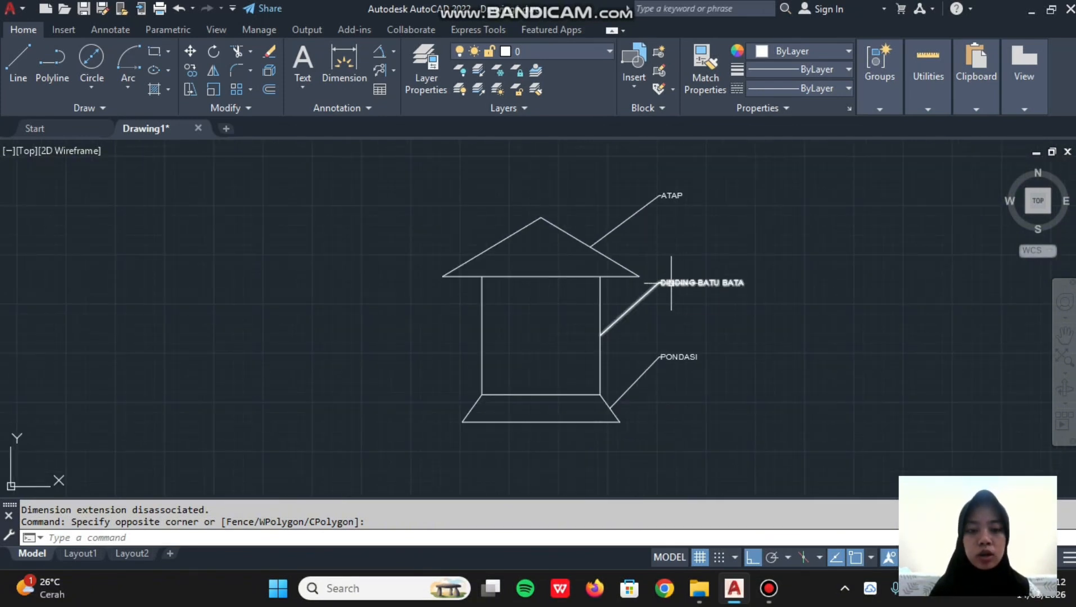
key("Return")
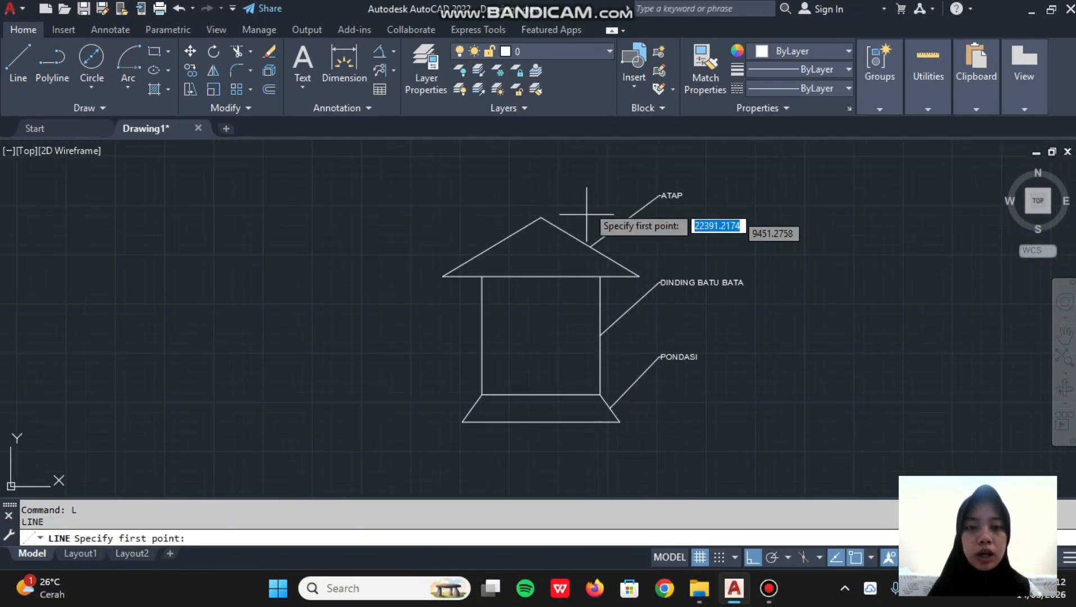
left_click(648, 164)
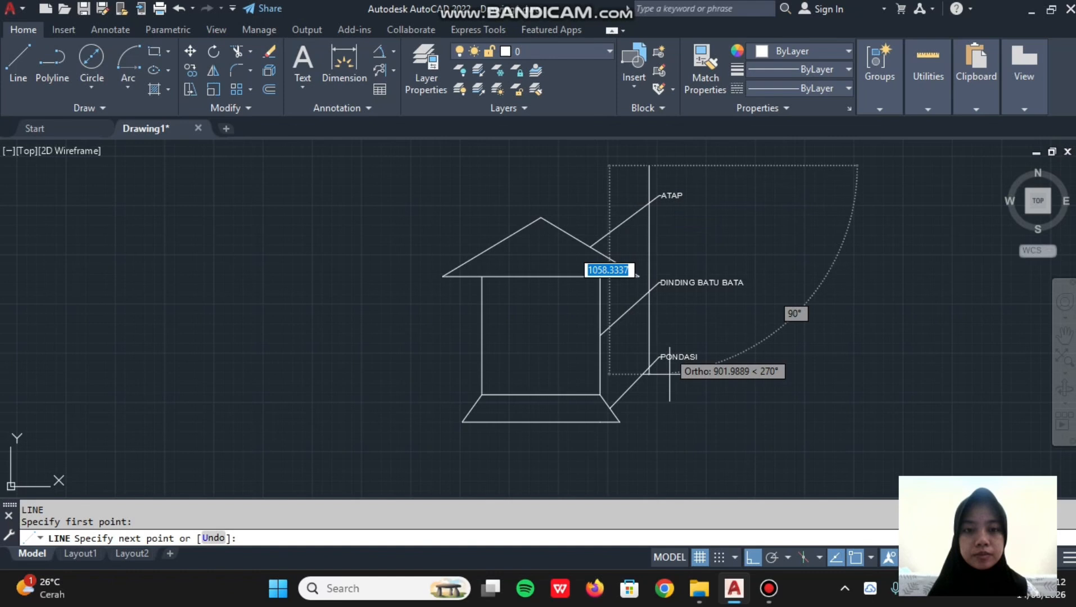
left_click(669, 461)
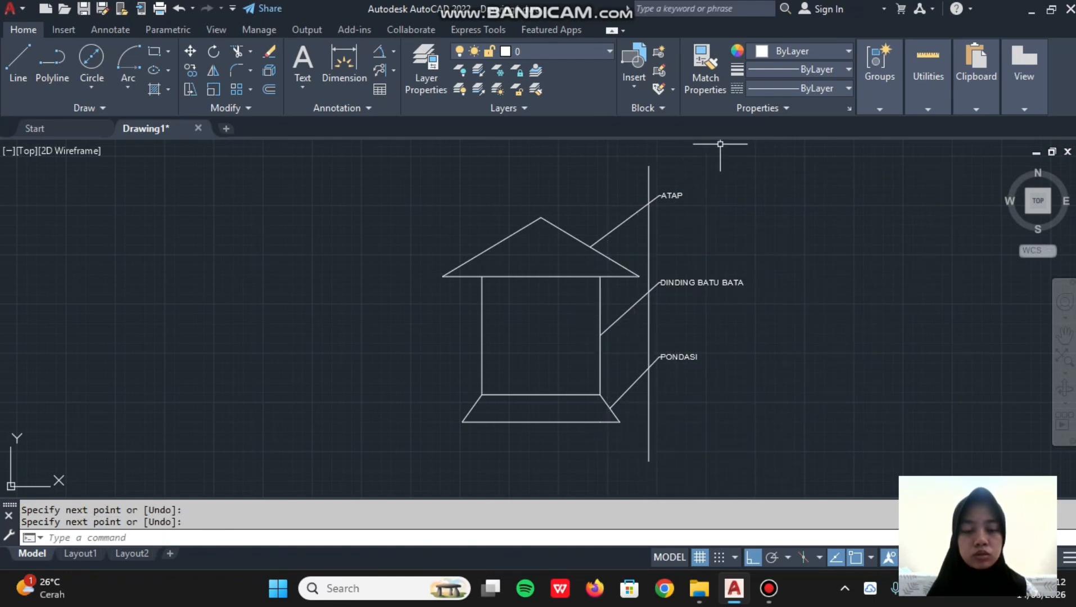
key("Return")
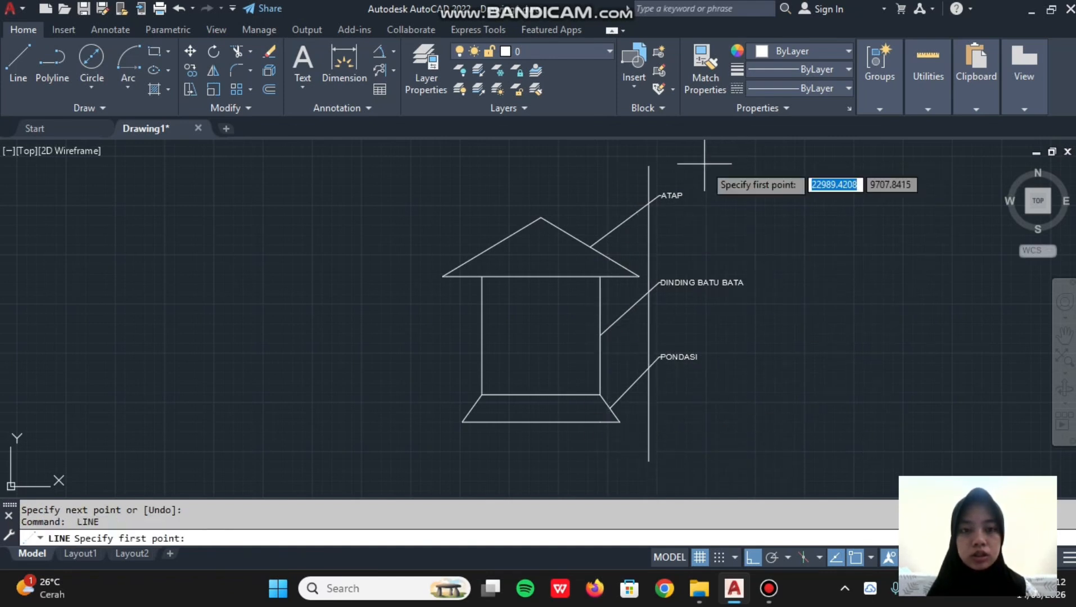
left_click(704, 163)
left_click(704, 472)
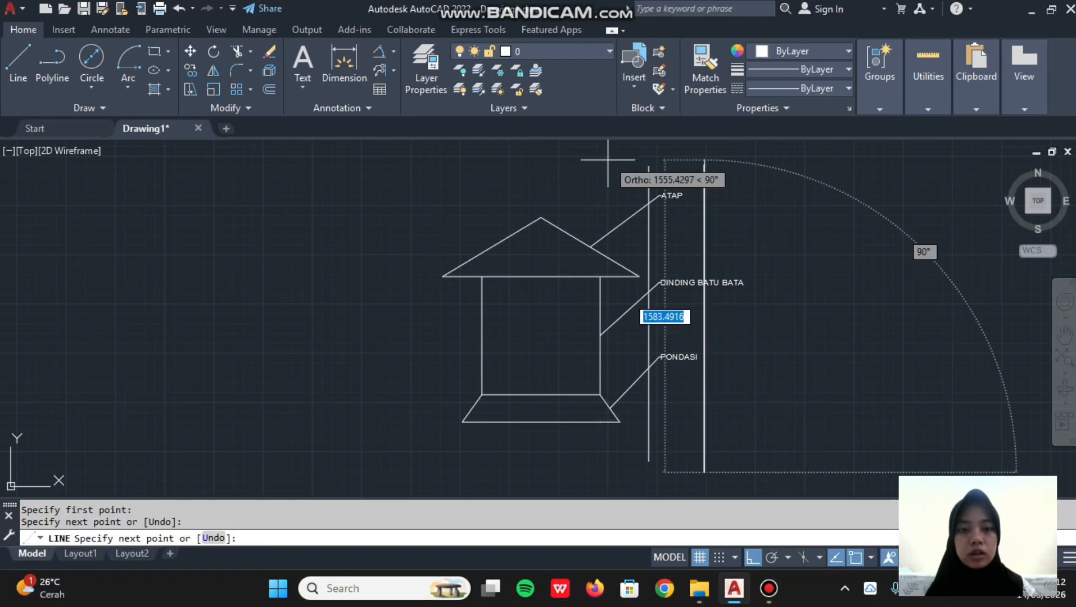
key("Return")
- Stretch the ATAP leader's landing point to where its leader line crosses the left vertical guide line
scroll(672, 211, "up", 2)
scroll(672, 211, "up", 4)
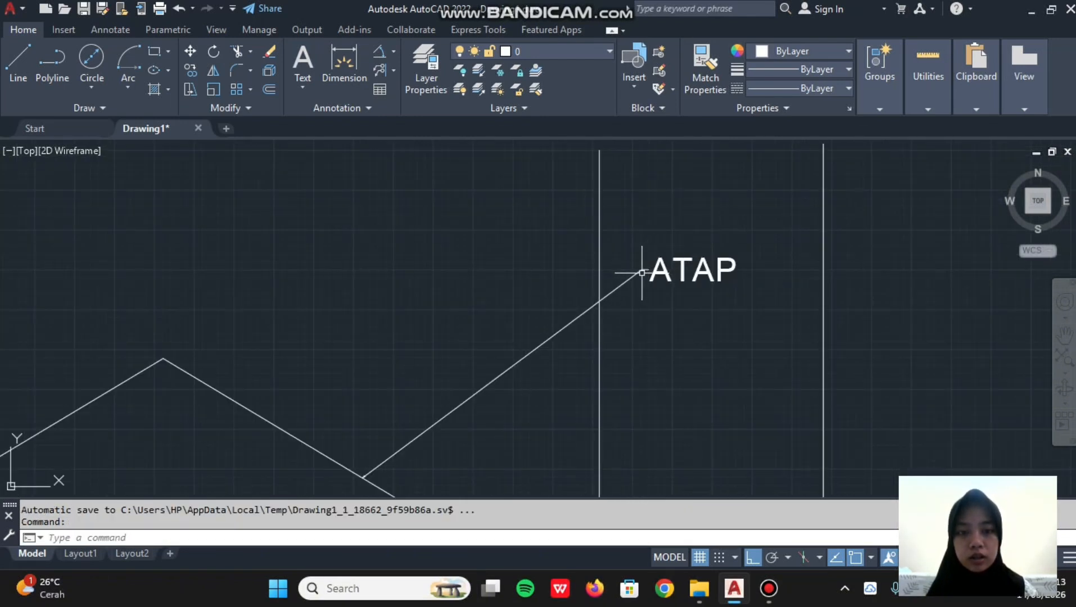
left_click(642, 267)
mouse_move(642, 269)
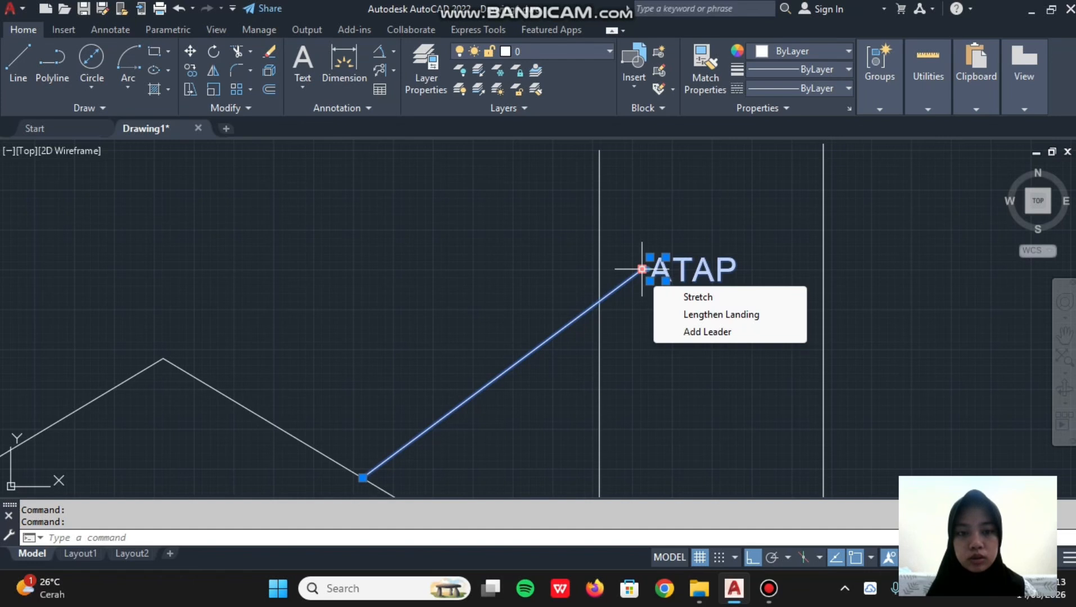
scroll(641, 258, "up", 3)
left_click(642, 291)
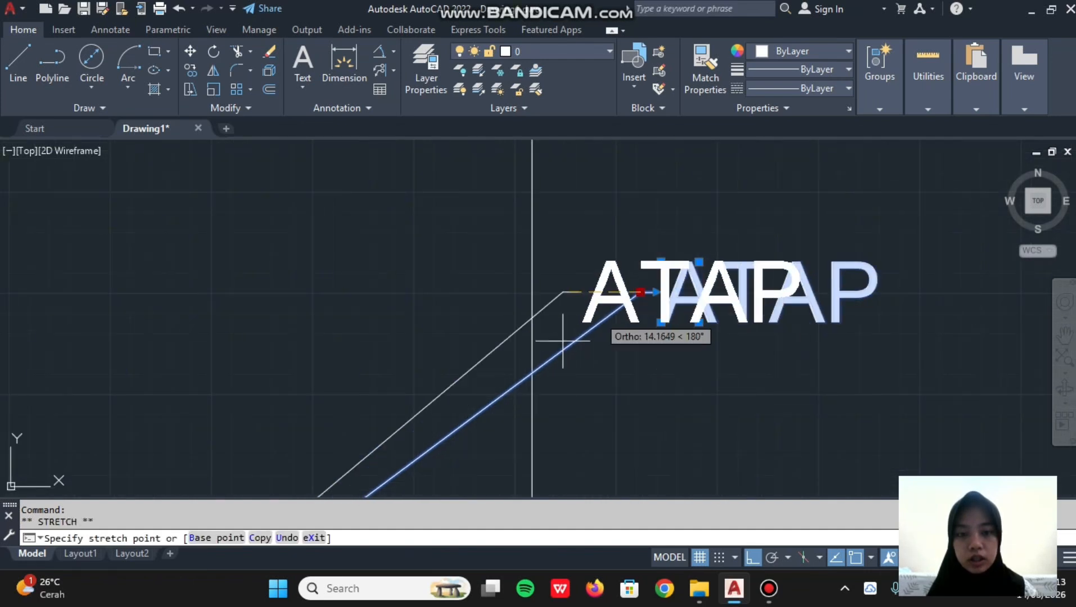
left_click(532, 372)
mouse_move(532, 372)
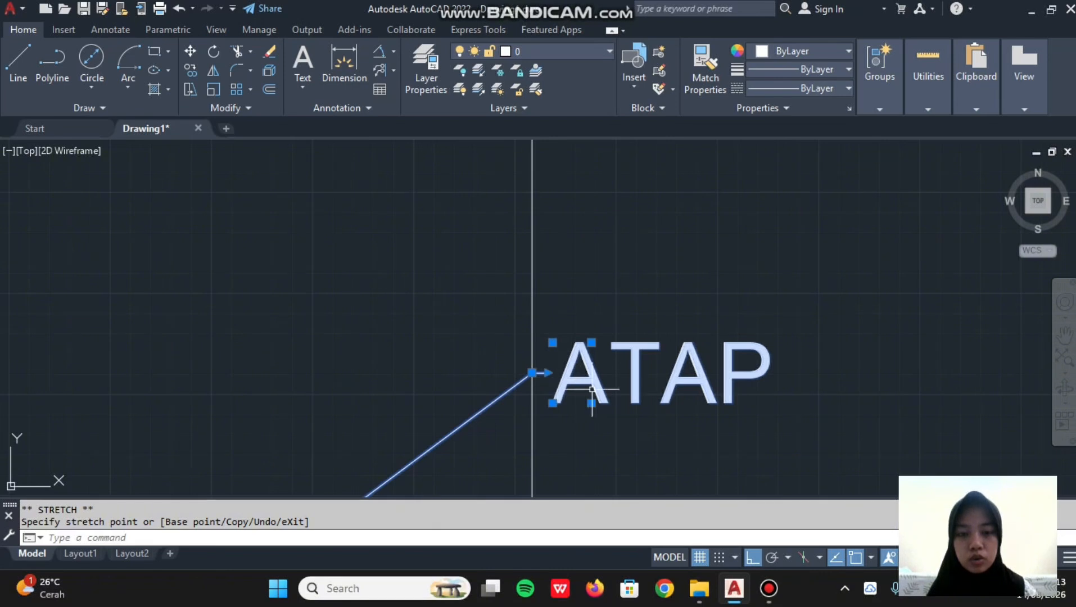
- Lengthen the ATAP leader's horizontal landing until it reaches the right vertical guide line
left_click(532, 372)
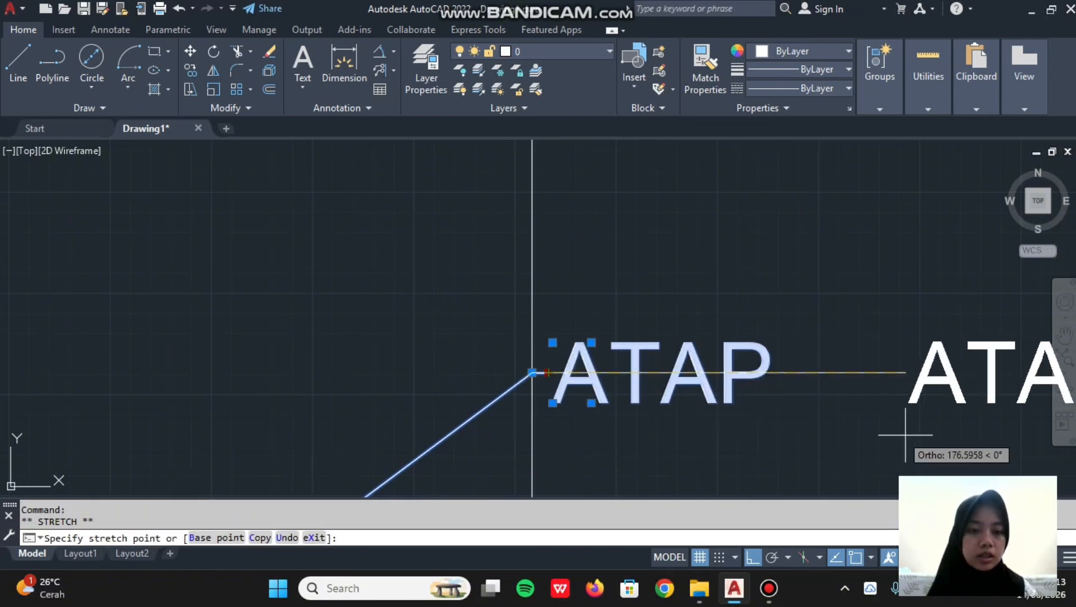
middle_click_drag(955, 394, 441, 326)
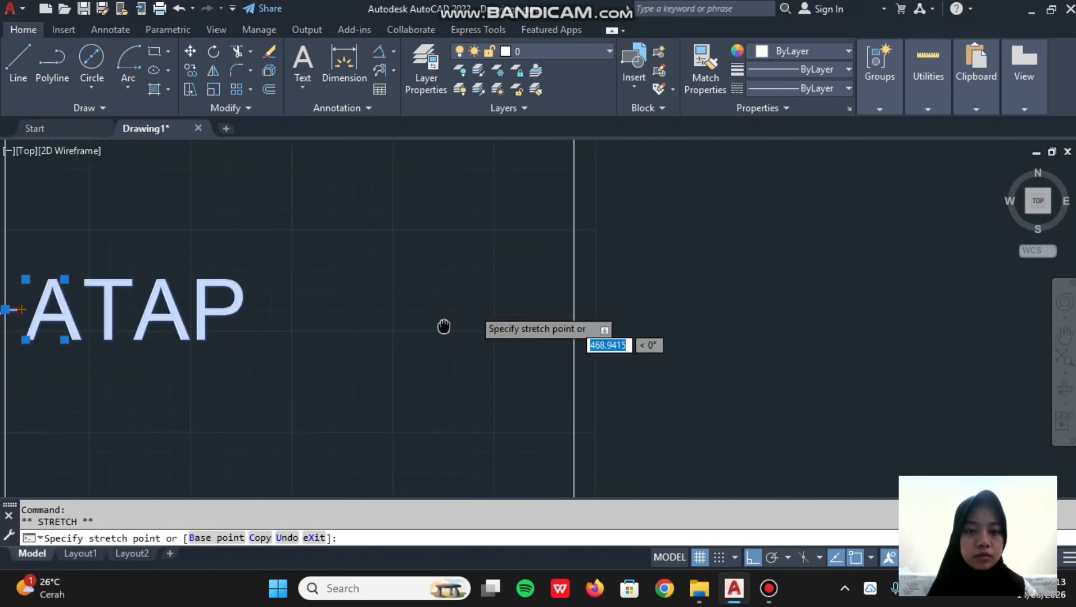
scroll(573, 309, "up", 4)
left_click(572, 308)
scroll(562, 312, "down", 5)
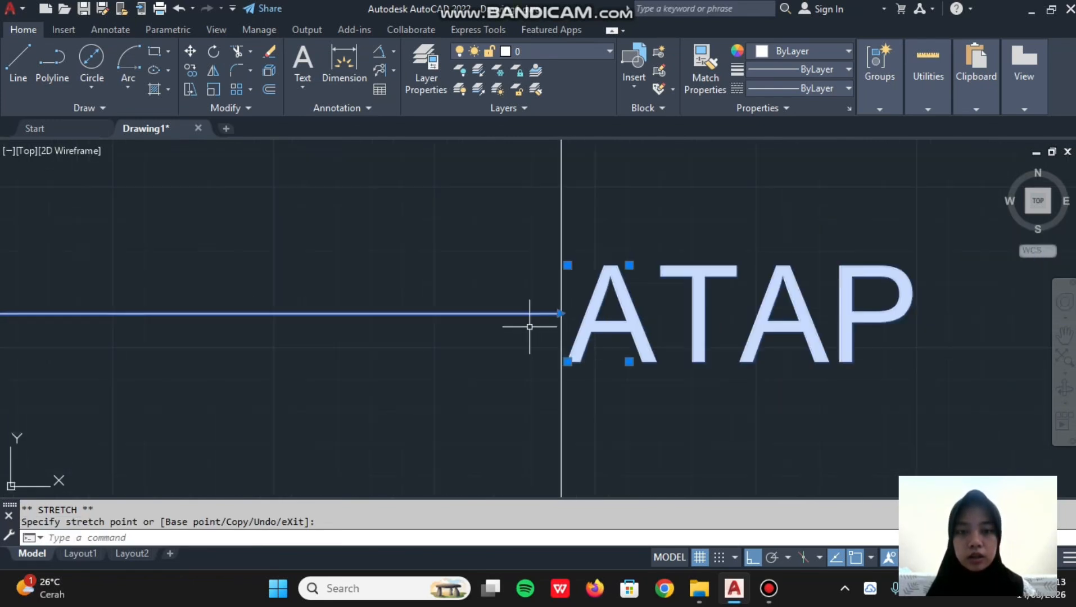
left_click(590, 219)
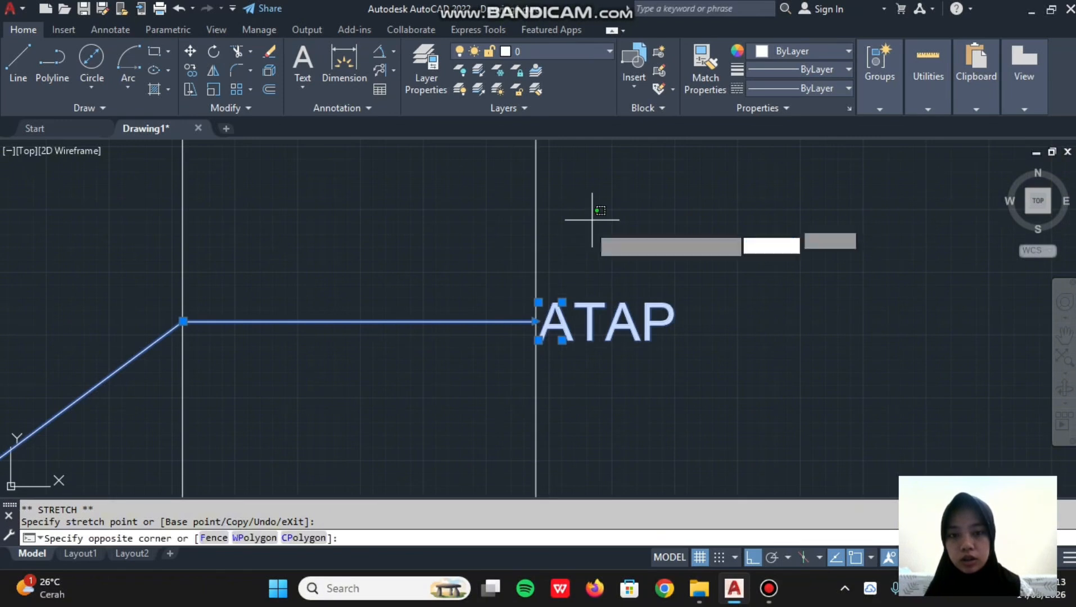
left_click(729, 259)
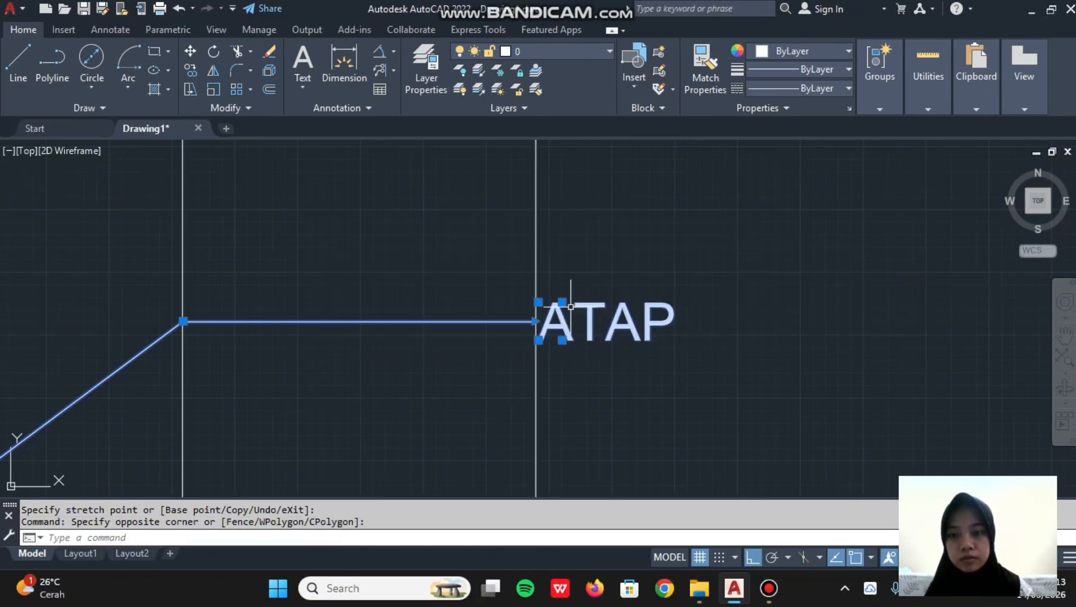
- Stretch the DINDING BATU BATA leader's landing point to where its leader line crosses the left vertical guide line
type("l")
key("space")
mouse_move(372, 327)
middle_mouse_down()
mouse_move(352, 324)
mouse_move(475, 168)
middle_mouse_up()
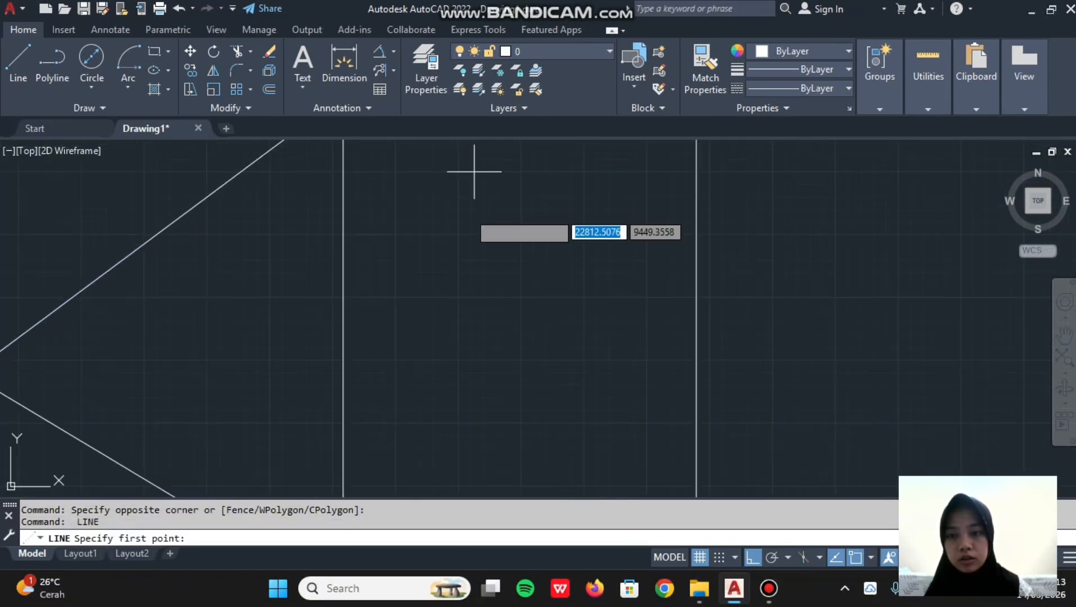
middle_click_drag(438, 333, 478, 88)
middle_click_drag(422, 351, 432, 222)
scroll(463, 213, "up", 3)
left_click(443, 256)
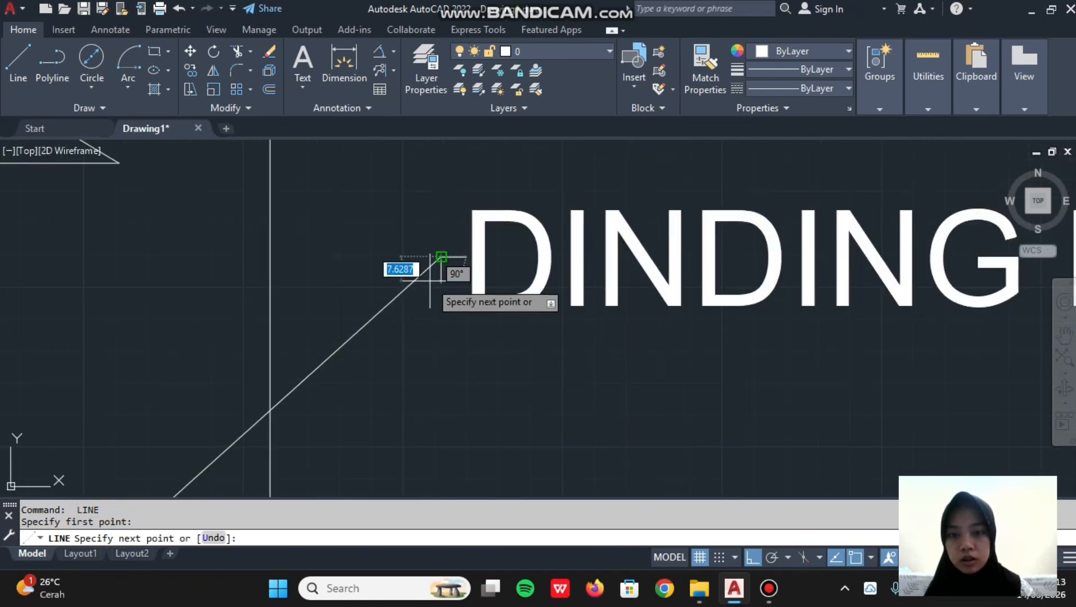
left_click(446, 259)
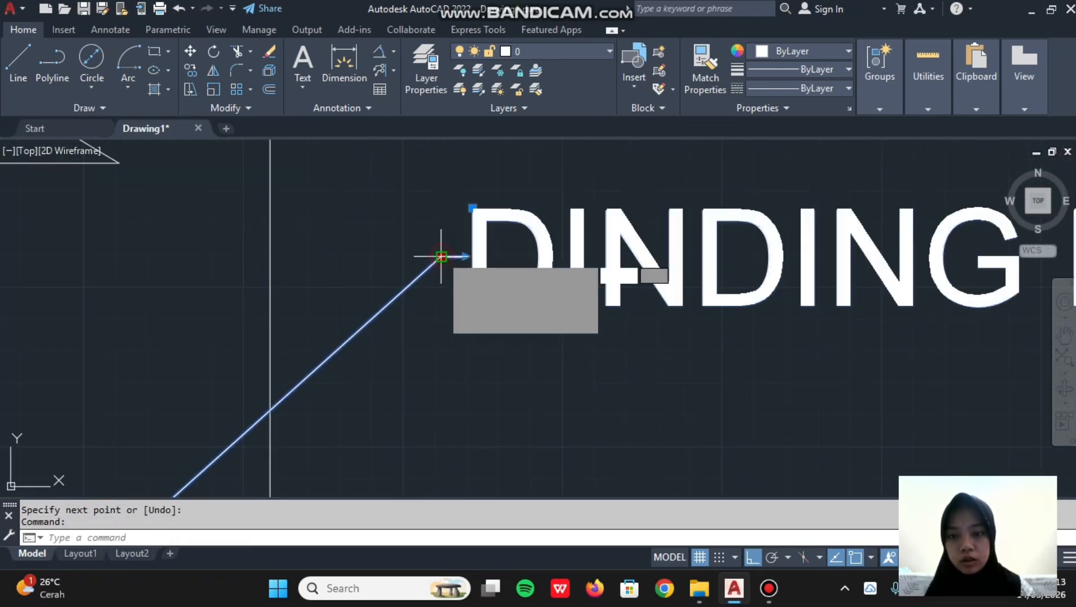
left_click(443, 256)
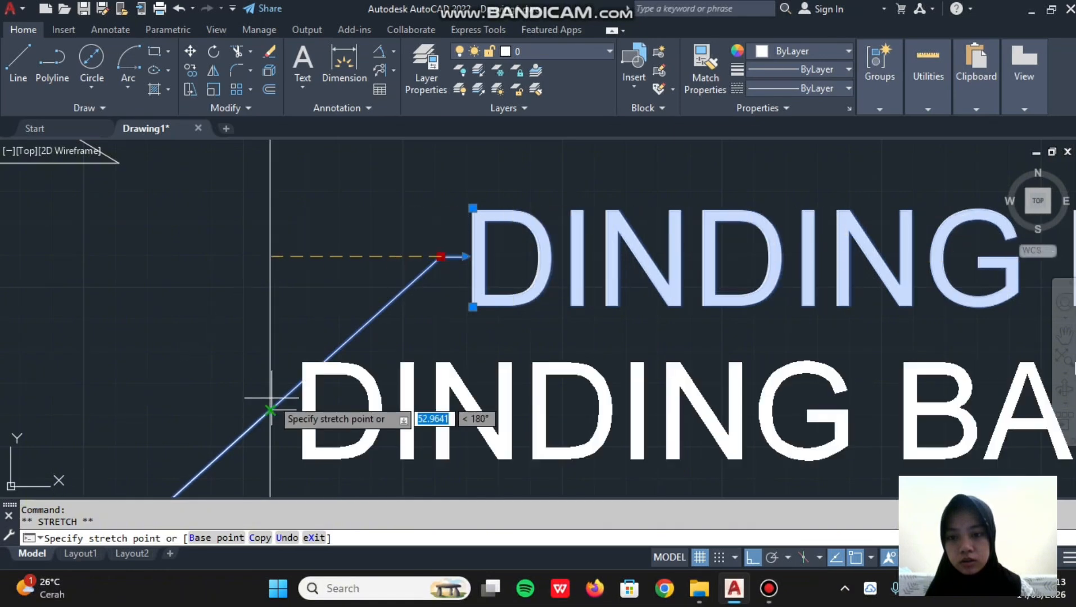
left_click(270, 410)
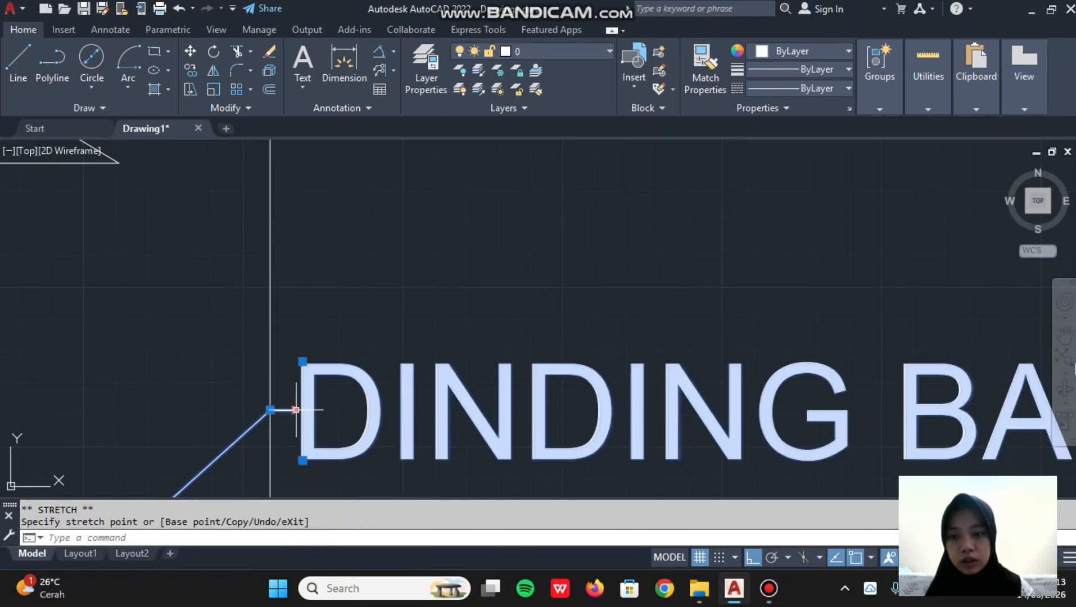
- Lengthen the DINDING BATU BATA leader's horizontal landing until it reaches the right vertical guide line
mouse_move(890, 417)
middle_mouse_down()
mouse_move(522, 388)
mouse_move(252, 317)
middle_mouse_up()
scroll(475, 305, "up", 8)
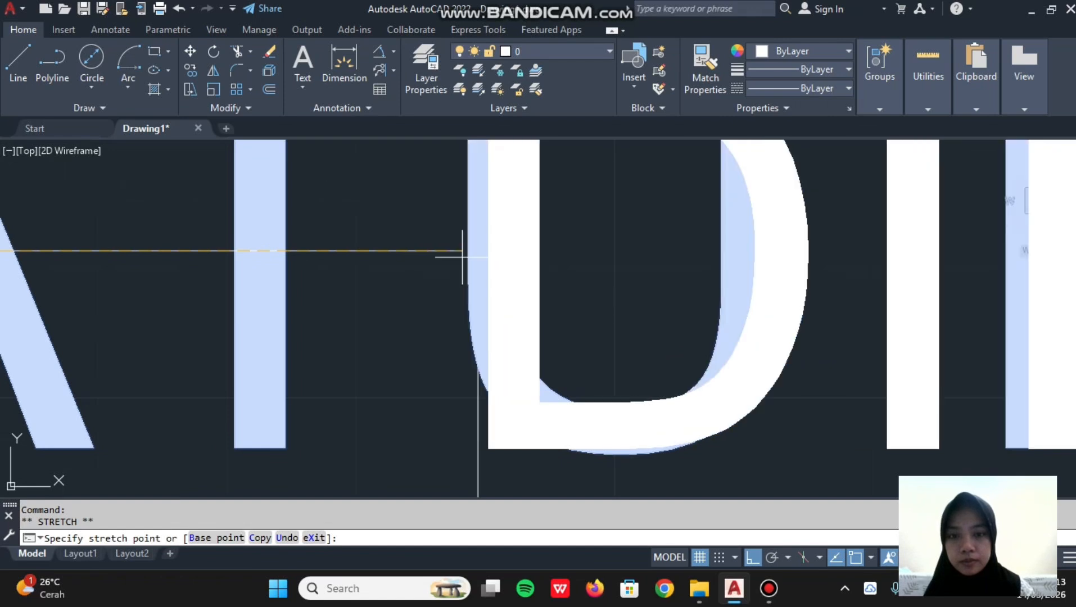
left_click(456, 299)
scroll(475, 278, "up", 3)
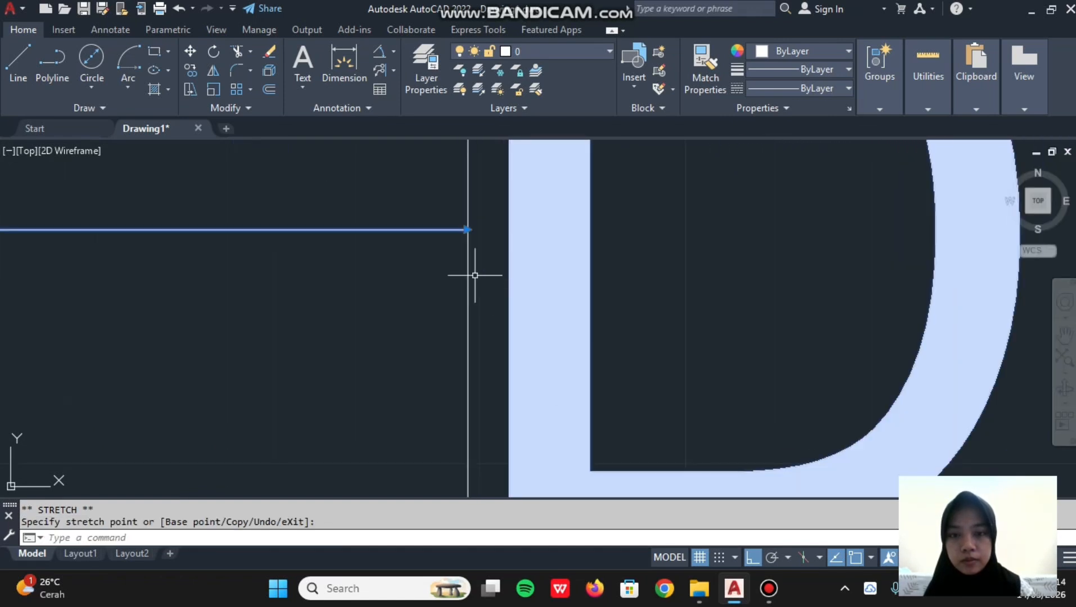
- Stretch the PONDASI leader's landing point horizontally towards the left vertical guide line
type("l")
key("Return")
scroll(427, 304, "down", 5)
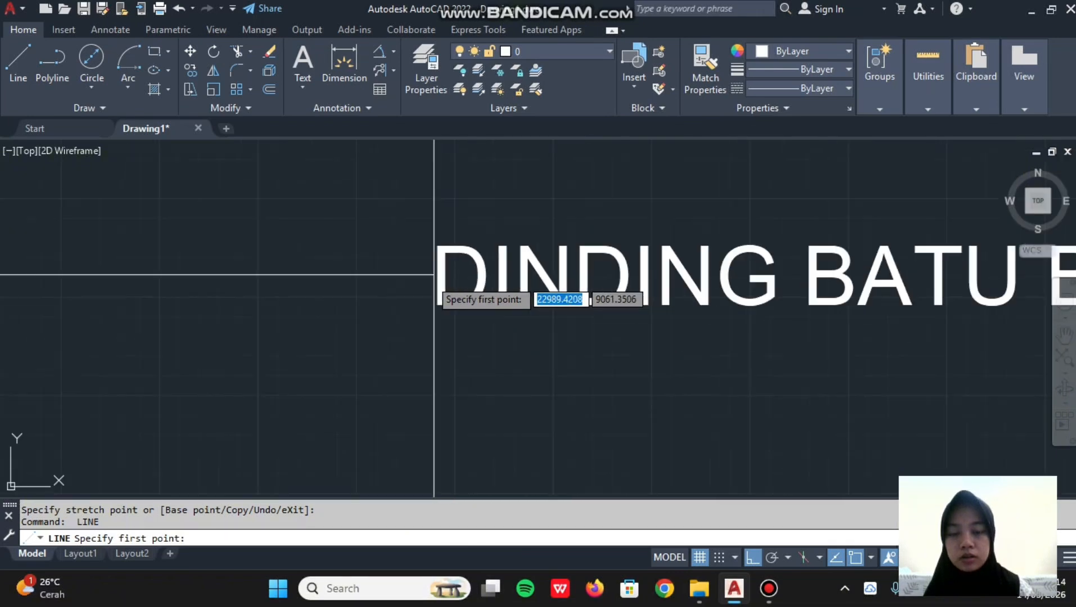
scroll(347, 341, "down", 5)
middle_click_drag(344, 337, 465, 178)
scroll(465, 301, "up", 5)
middle_click_drag(381, 236, 473, 208)
scroll(460, 225, "up", 4)
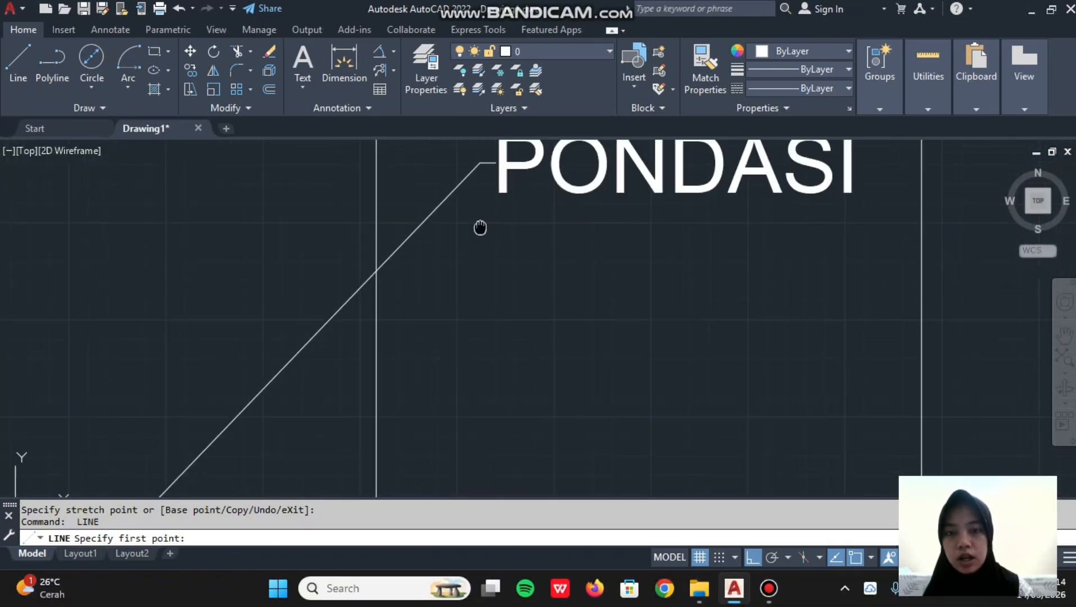
left_click(471, 219)
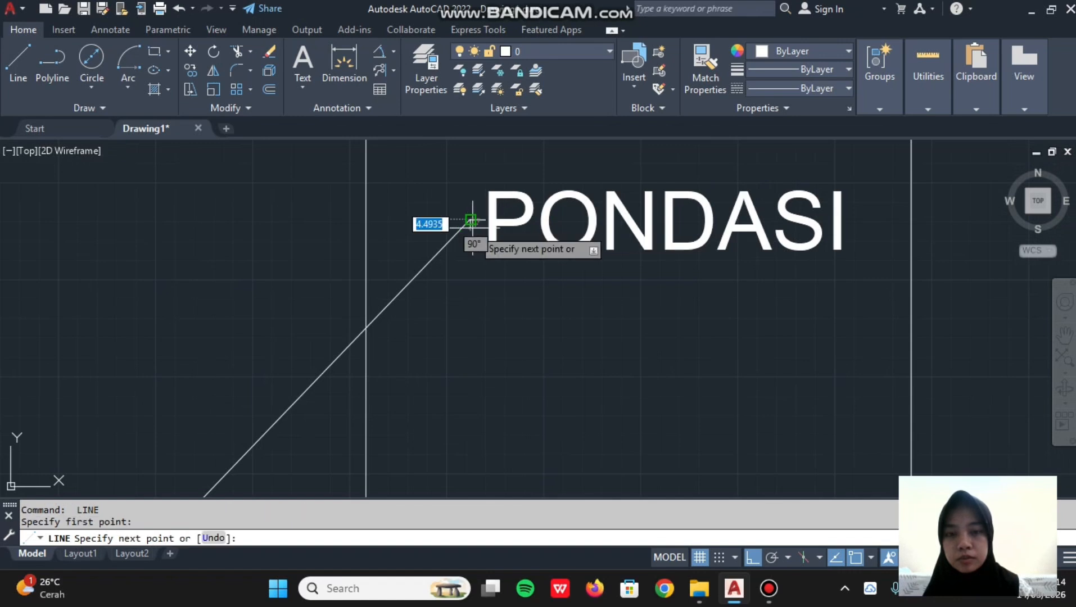
scroll(468, 212, "up", 5)
key("Return")
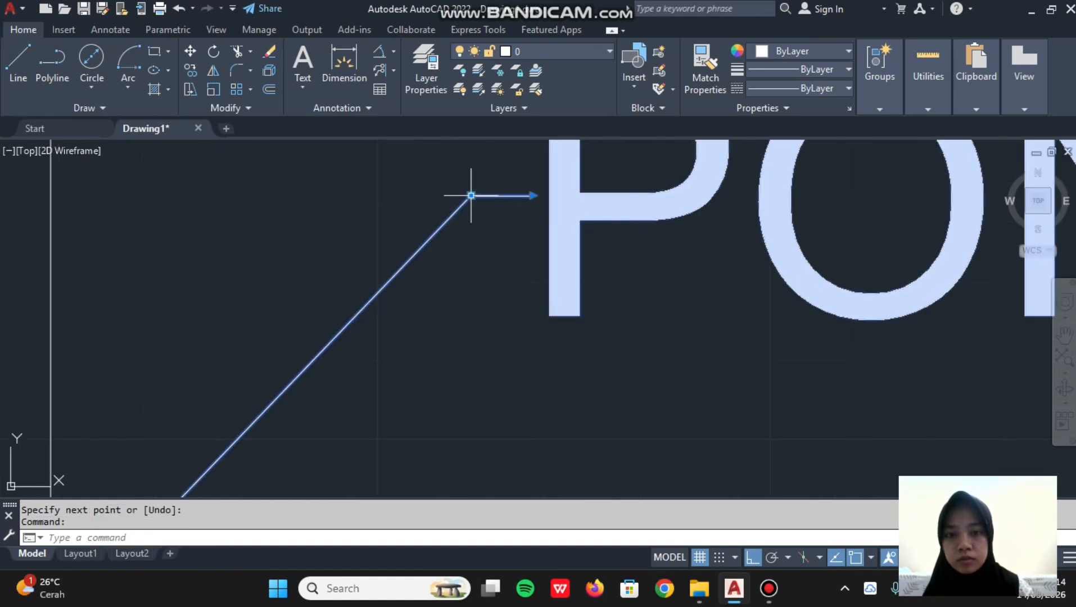
left_click(472, 196)
scroll(179, 365, "up", 6)
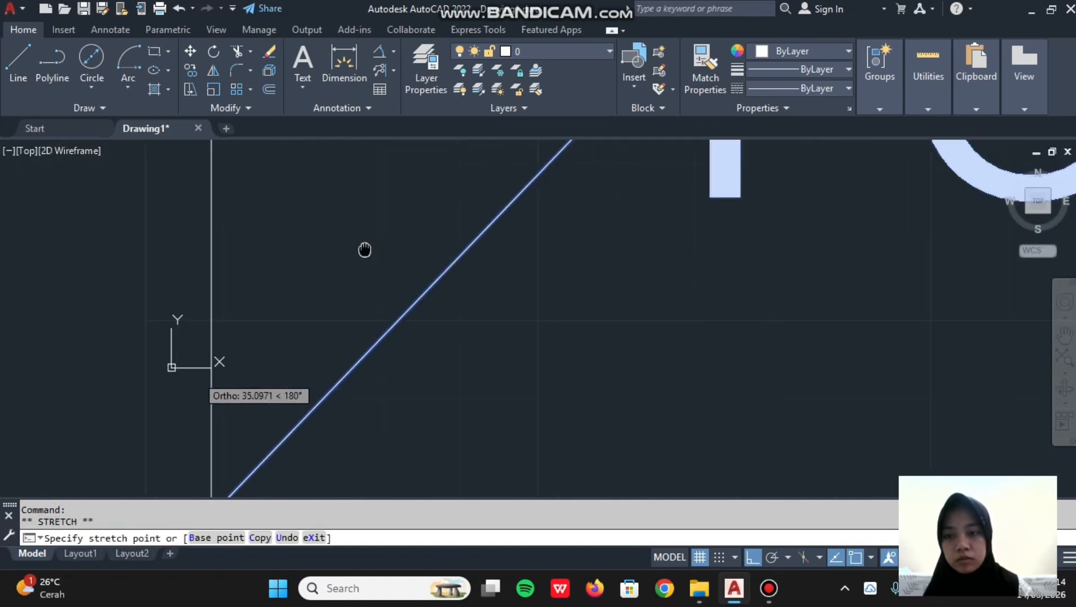
scroll(337, 399, "down", 5)
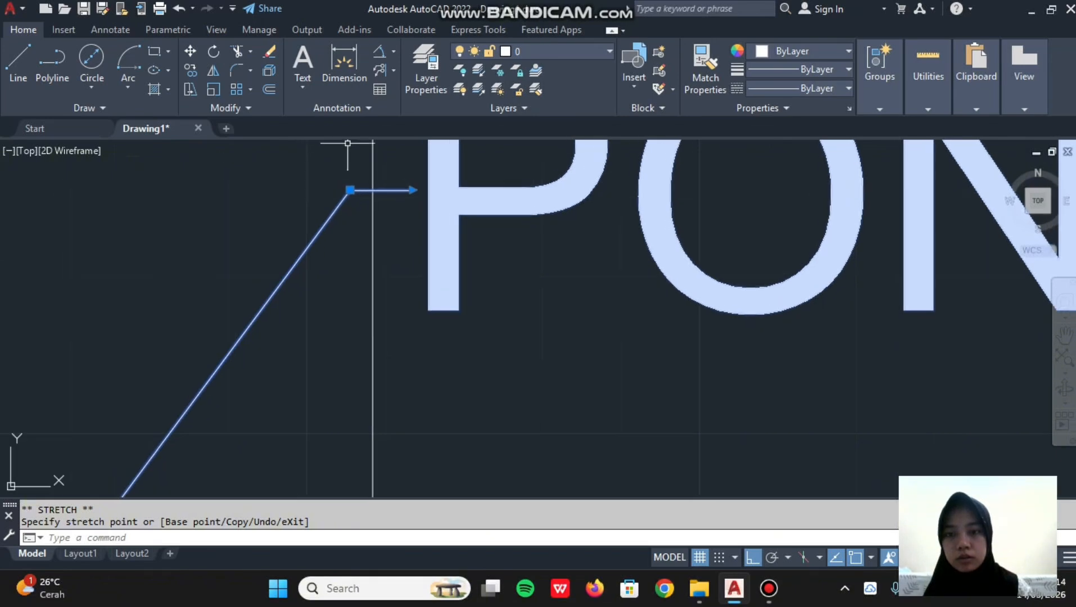
- Readjust the PONDASI leader's landing point so it sits exactly on the left vertical guide line
left_click(349, 190)
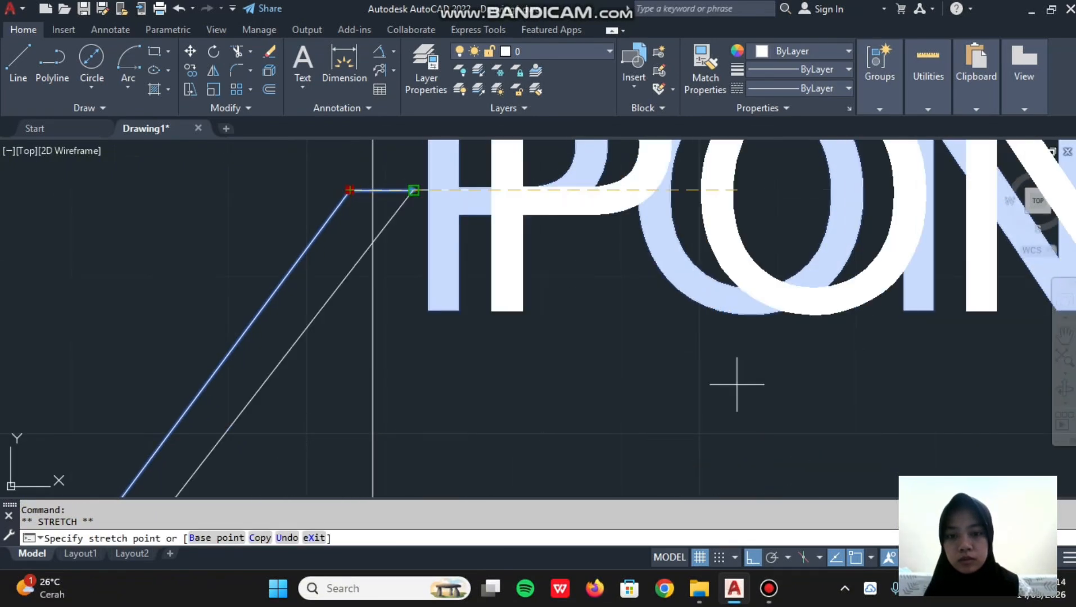
middle_click_drag(414, 486, 528, 140)
scroll(486, 228, "down", 5)
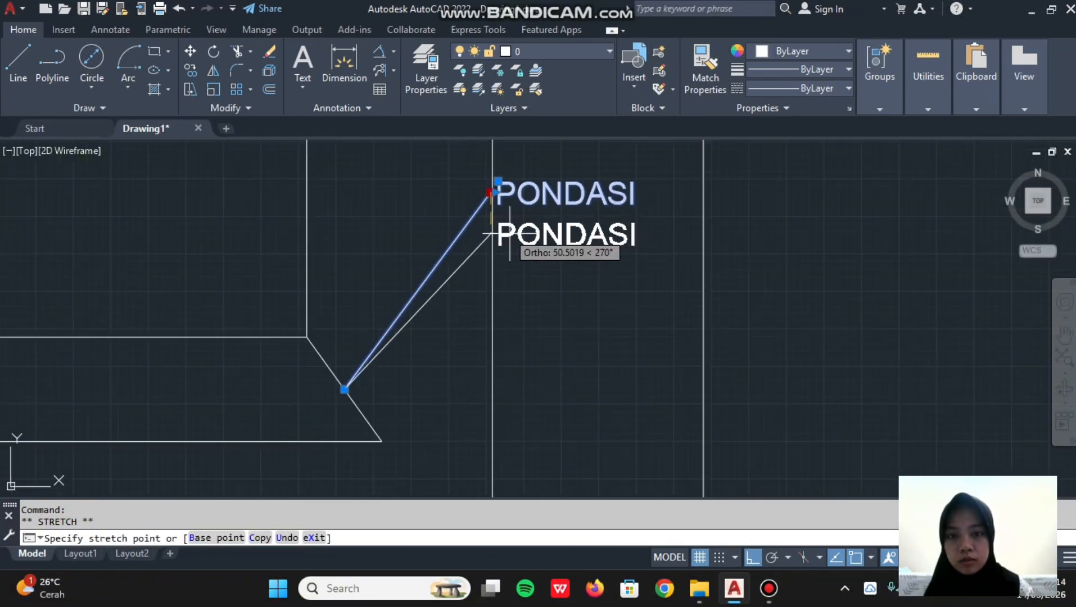
scroll(495, 188, "up", 5)
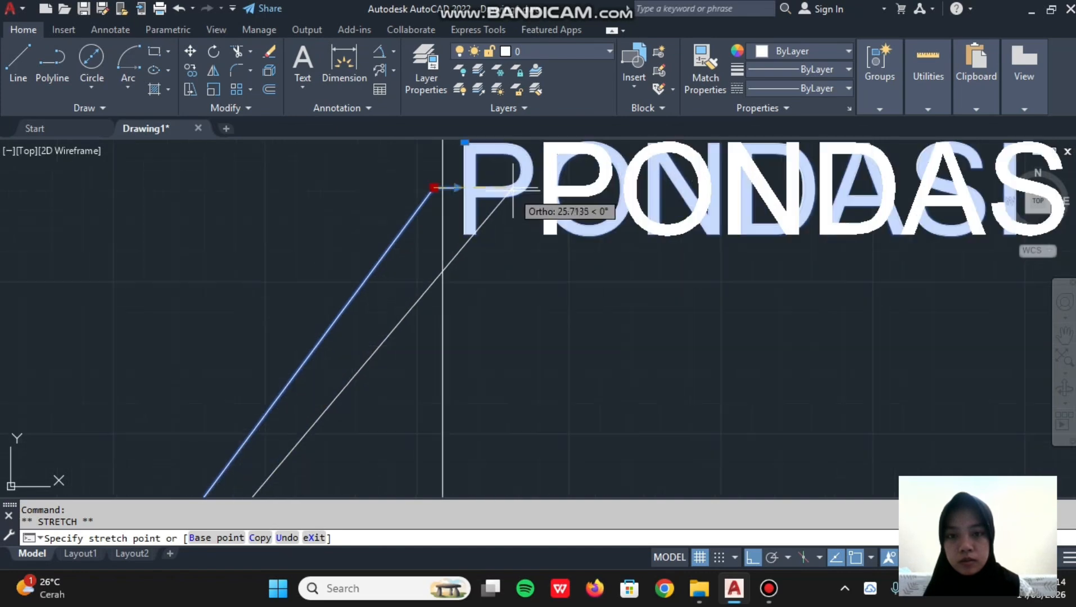
scroll(444, 190, "up", 4)
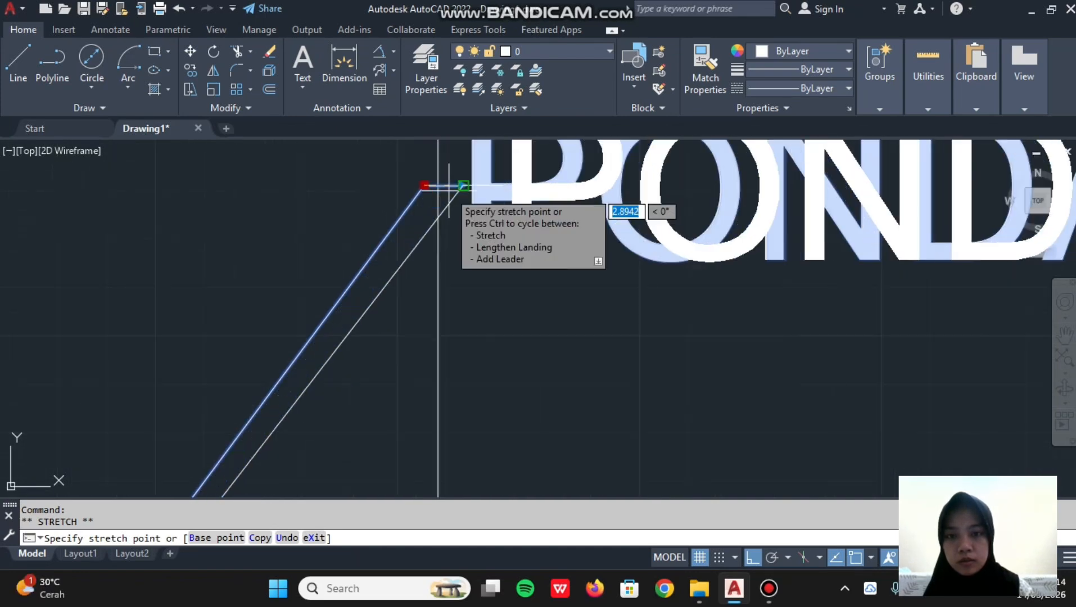
left_click(418, 176)
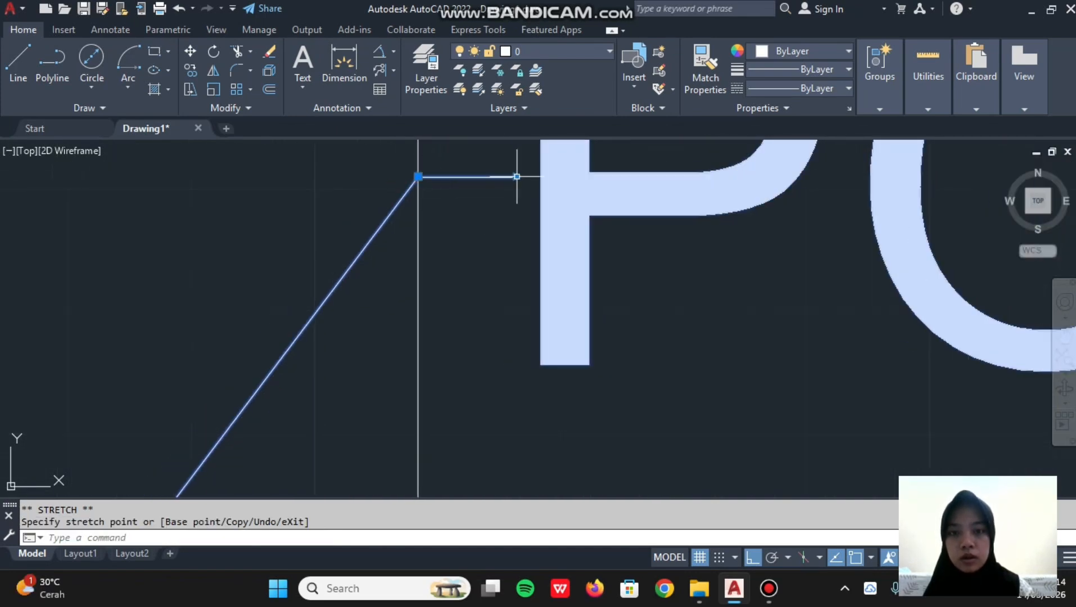
- Lengthen the PONDASI leader's horizontal landing until it reaches the right vertical guide line
scroll(847, 204, "down", 6)
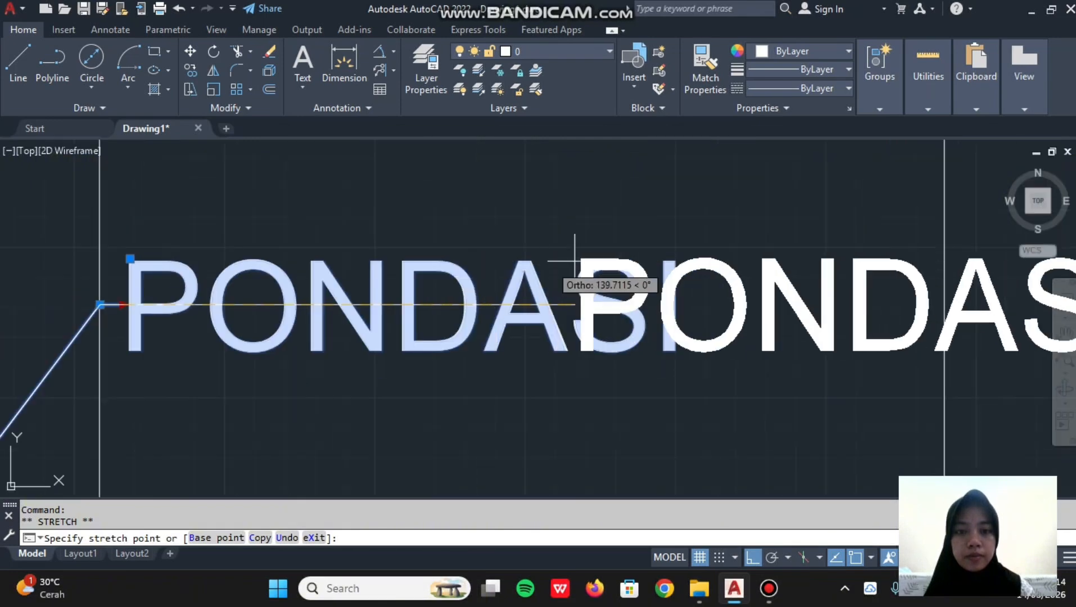
scroll(681, 272, "down", 5)
middle_click_drag(682, 271, 538, 304)
scroll(537, 304, "up", 9)
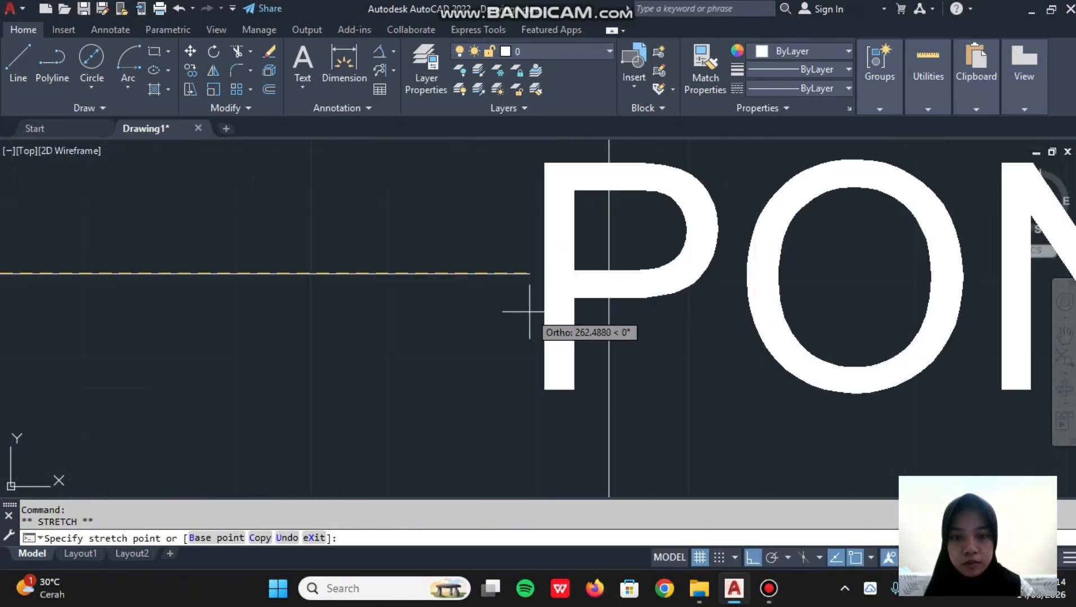
scroll(612, 247, "up", 3)
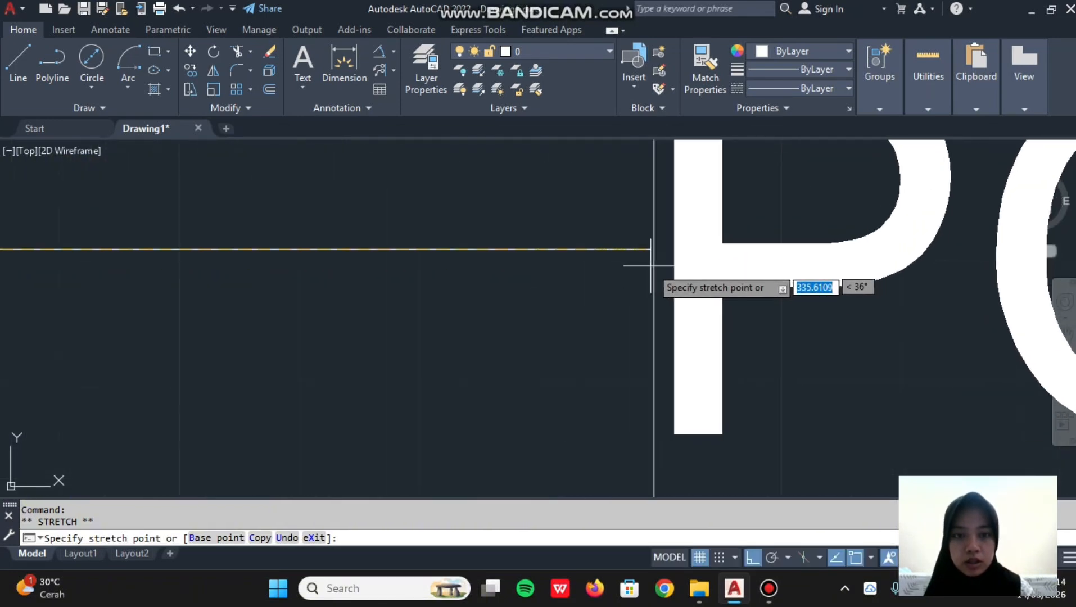
left_click(652, 267)
scroll(586, 268, "down", 5)
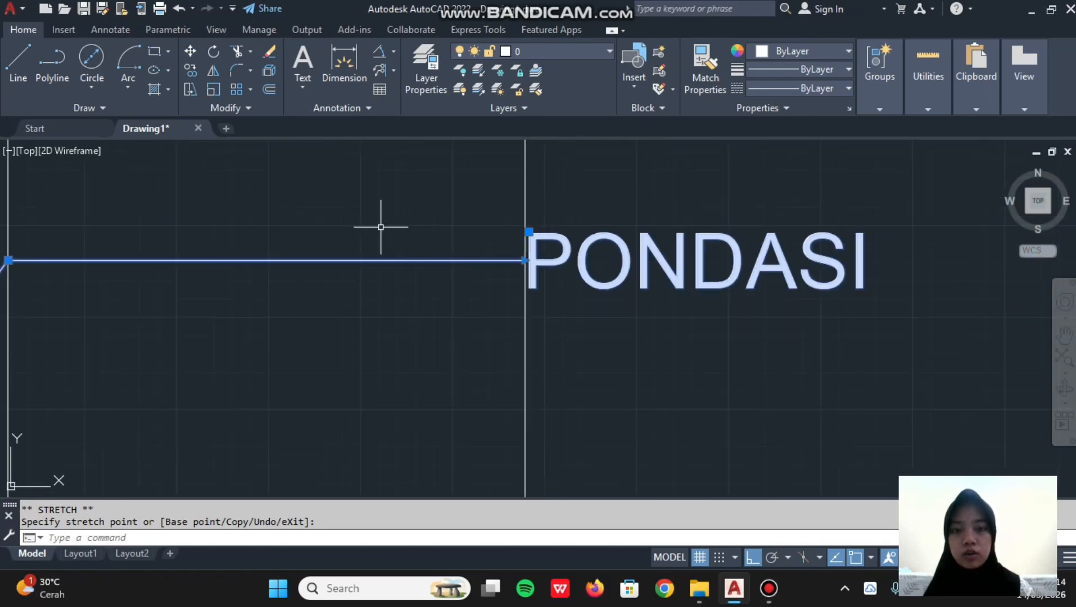
- Erase both vertical guide lines that cross the leaders beside the house drawing
middle_click_drag(235, 228, 431, 298)
key("Return")
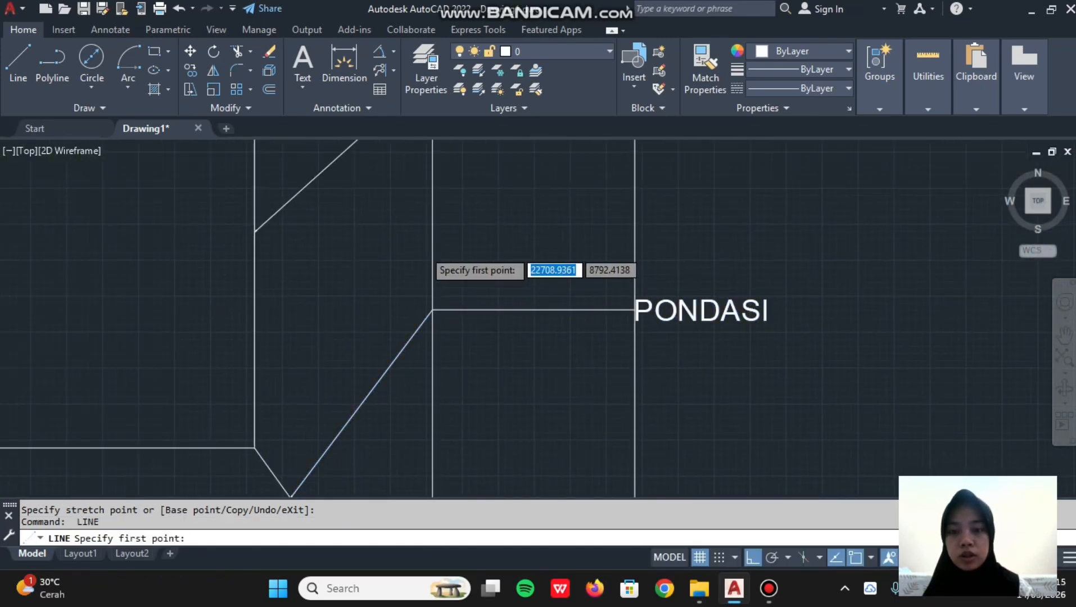
scroll(425, 251, "down", 4)
middle_click_drag(425, 241, 451, 317)
scroll(512, 216, "down", 4)
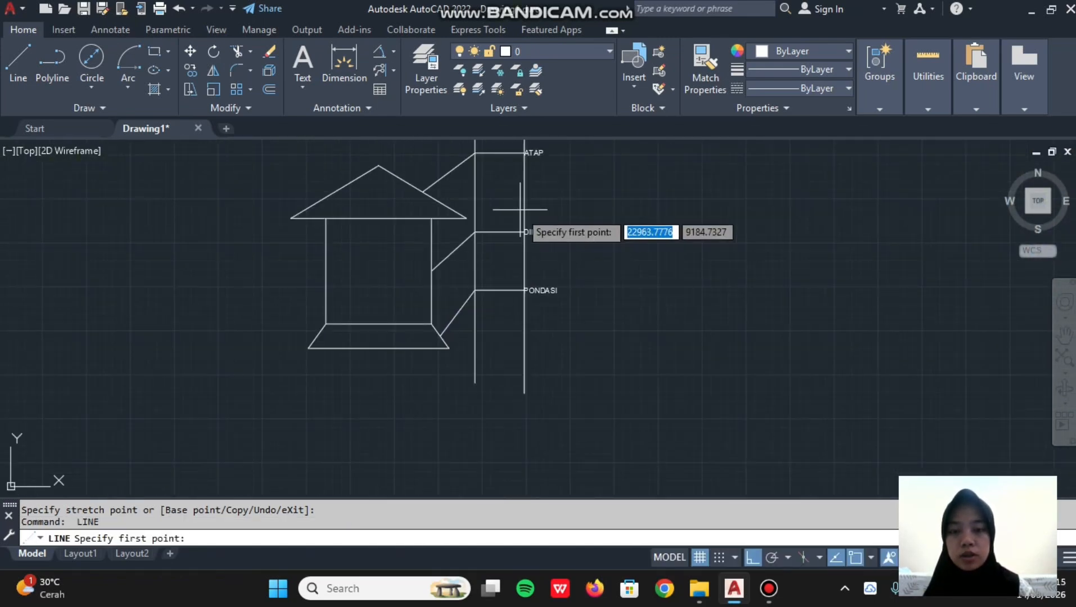
scroll(518, 195, "up", 2)
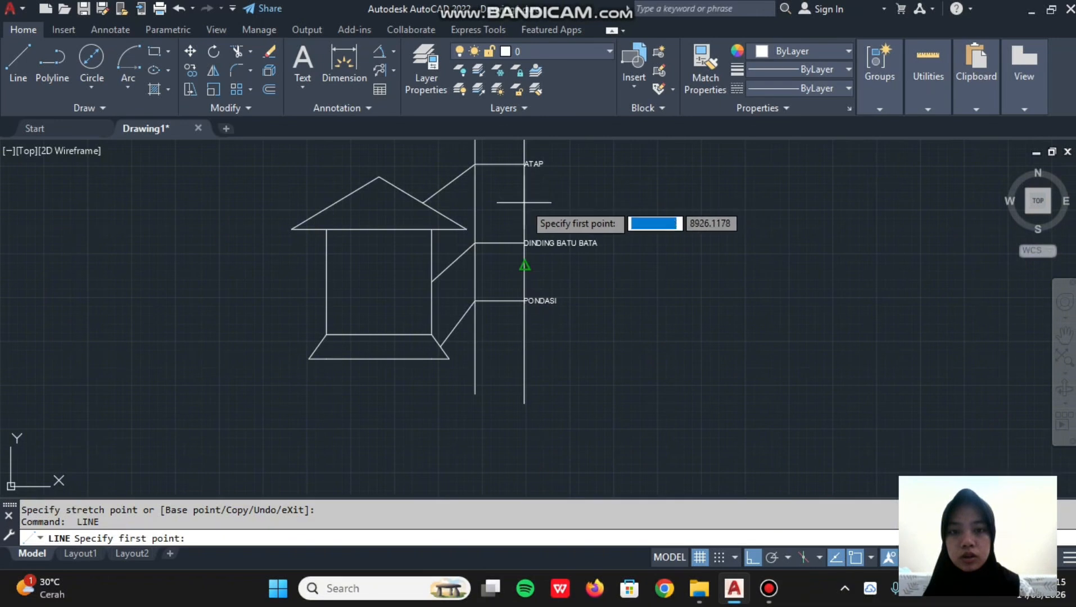
key("Return")
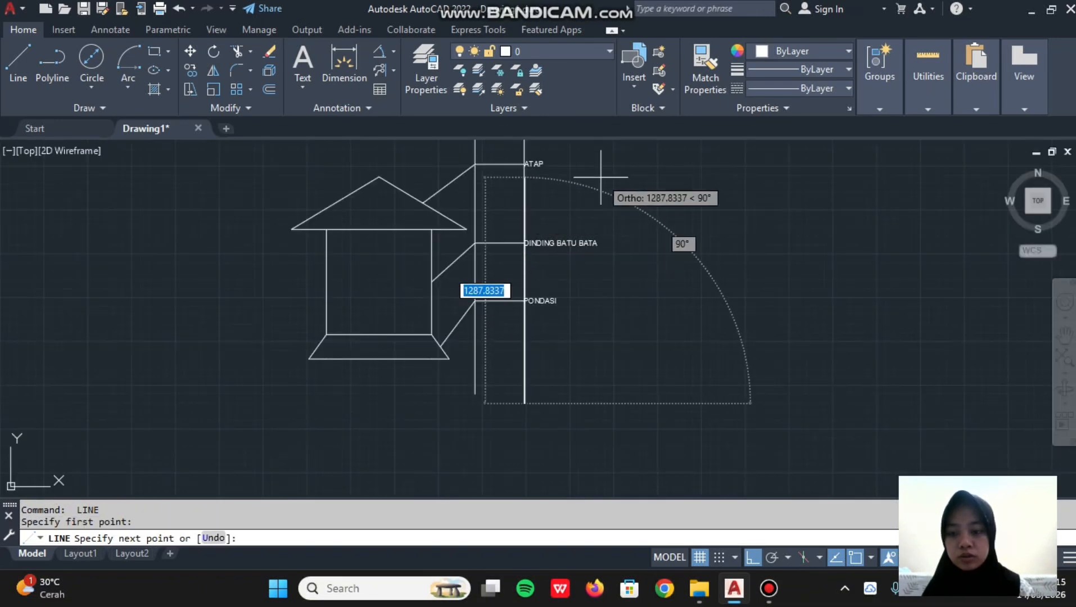
key("Escape")
left_click(525, 200)
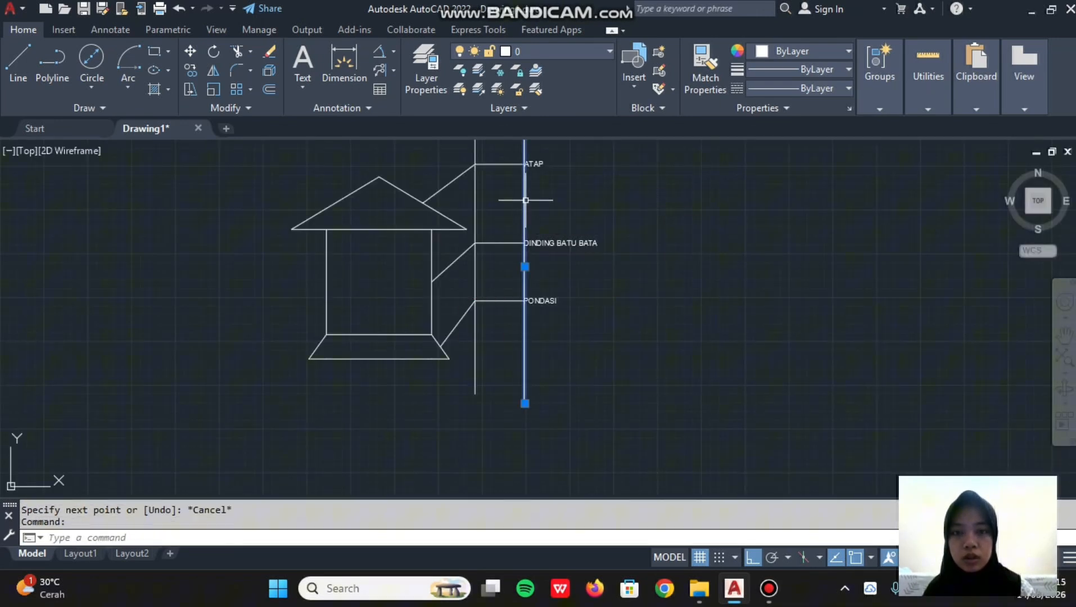
right_click(474, 200)
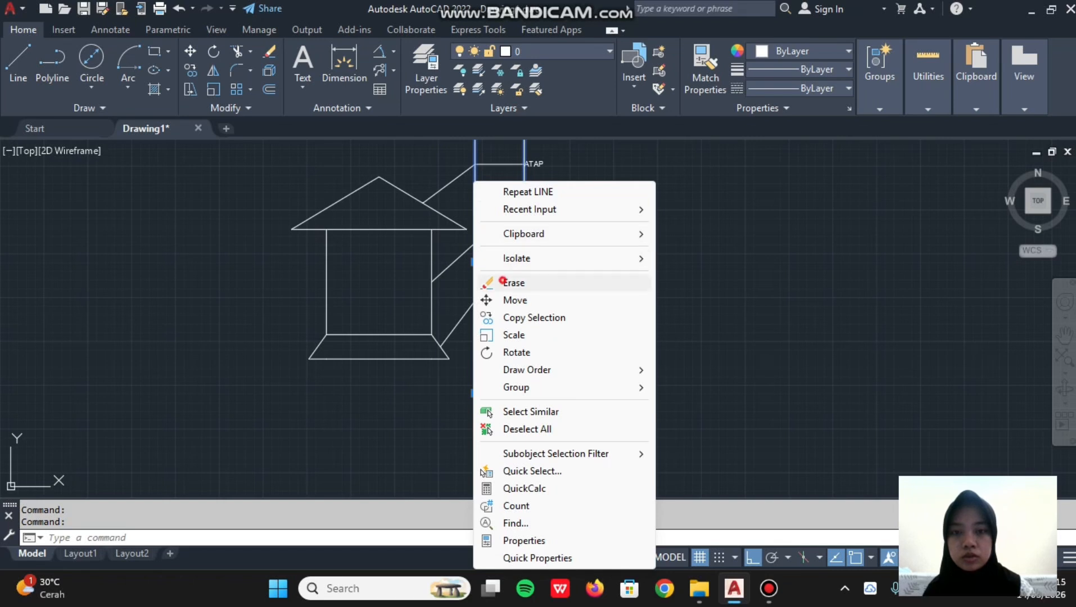
left_click(513, 282)
scroll(473, 204, "down", 3)
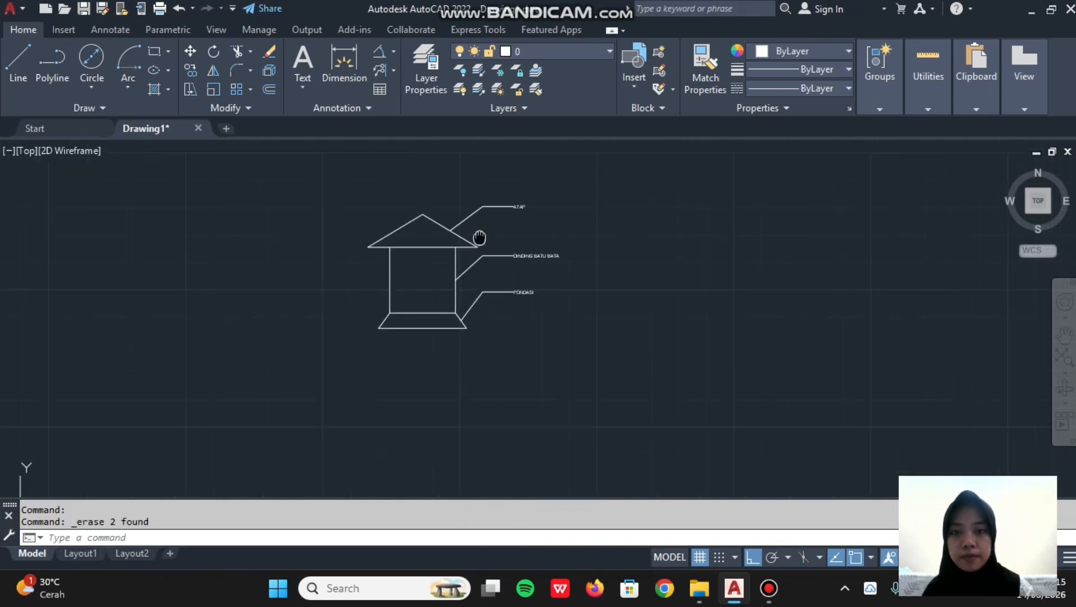
scroll(502, 381, "up", 5)
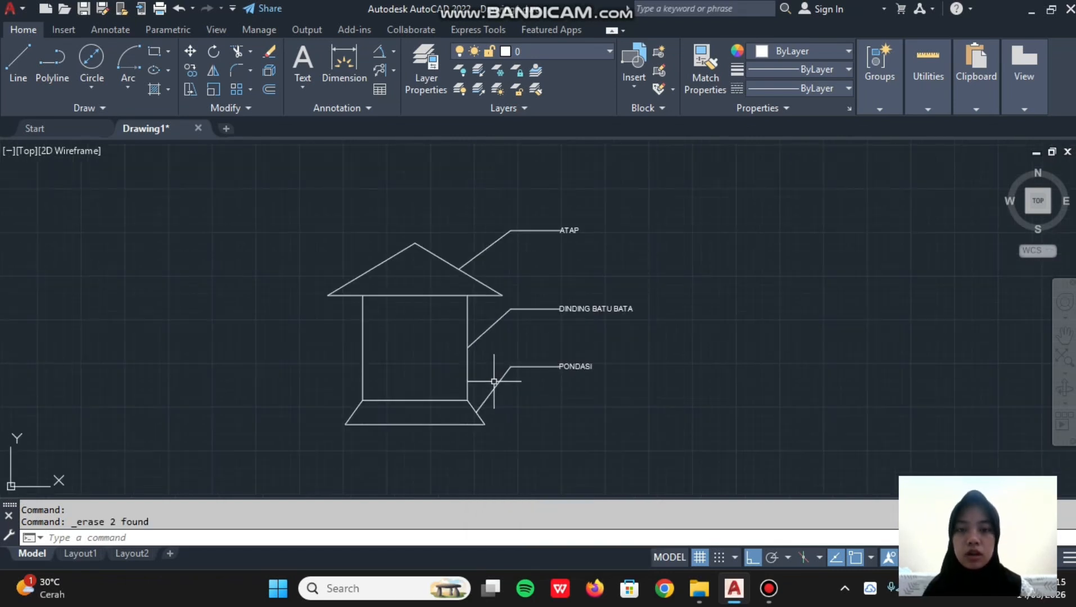
scroll(514, 239, "down", 2)
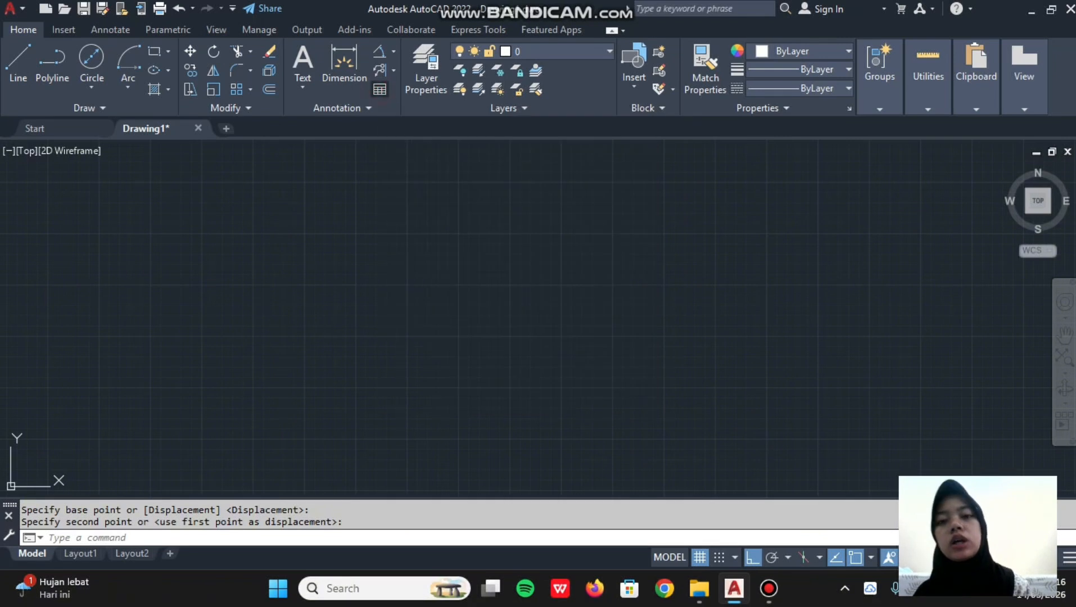
- Insert an empty table with 6 columns and 20 data rows in the blank area of the drawing
left_click(380, 89)
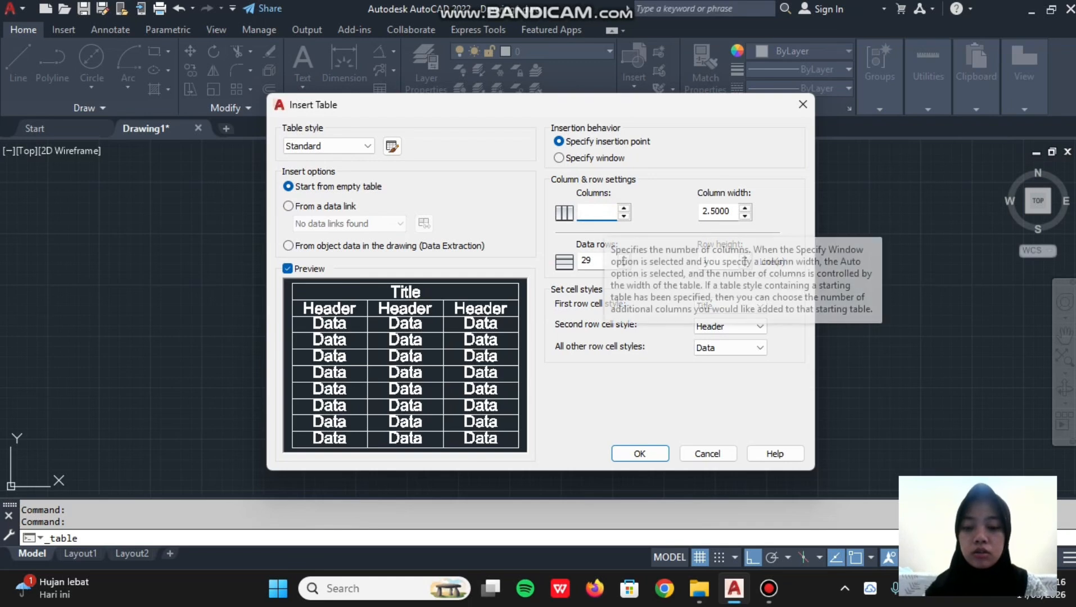
type("6")
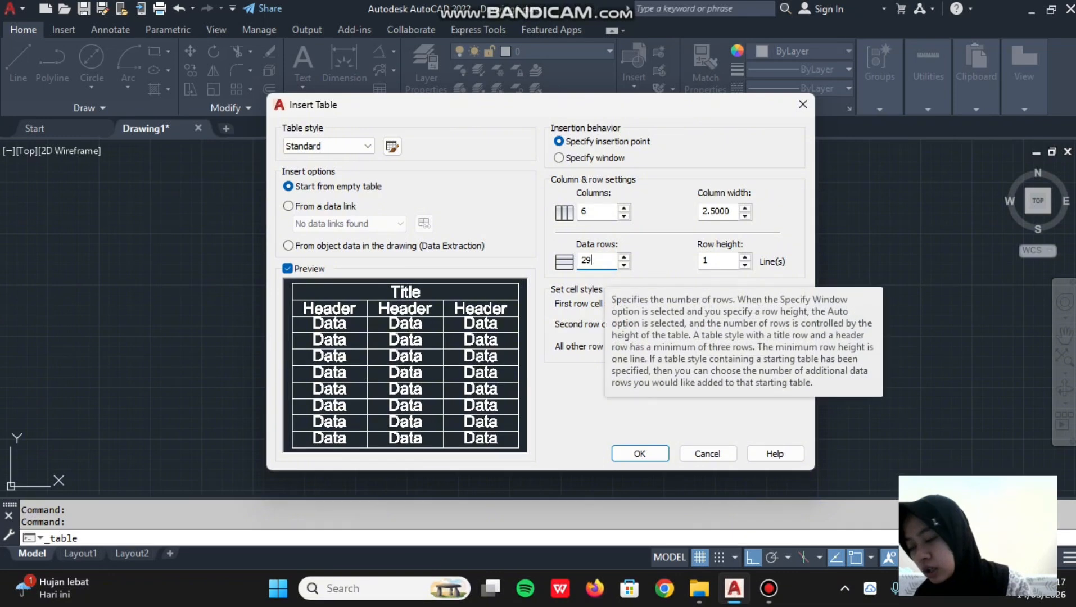
key("BackSpace")
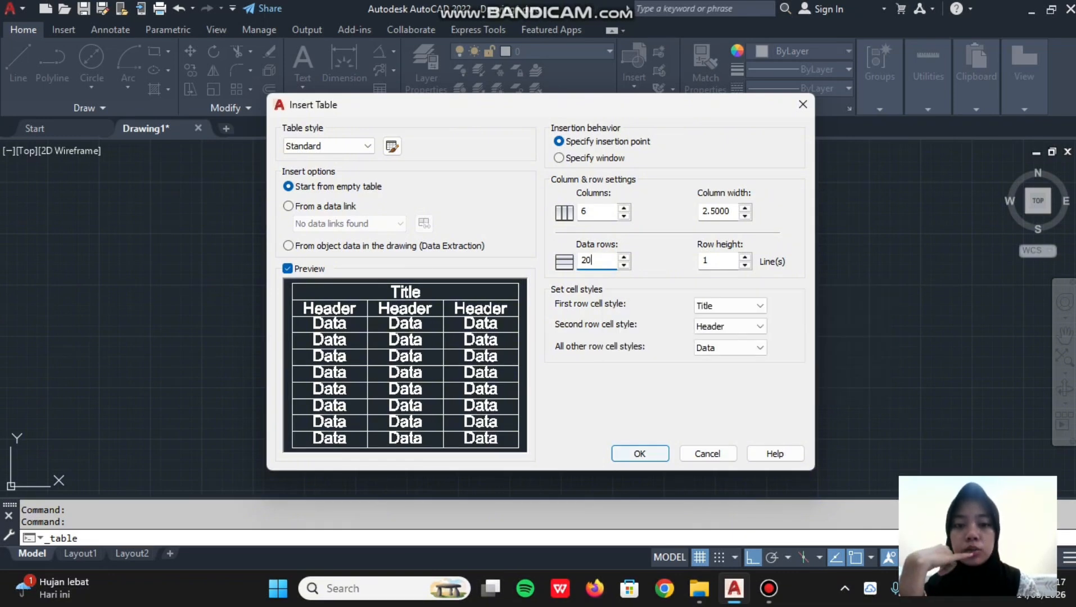
left_click(639, 453)
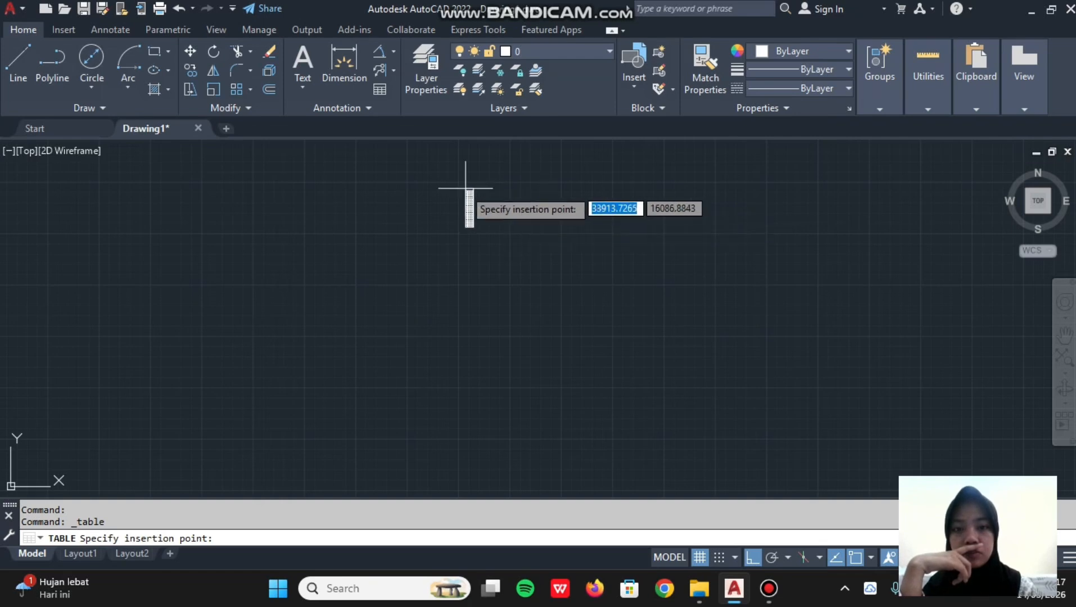
left_click(458, 226)
- Widen the table's columns by stretching the title cell's right edge and its left edge outward
scroll(461, 233, "up", 10)
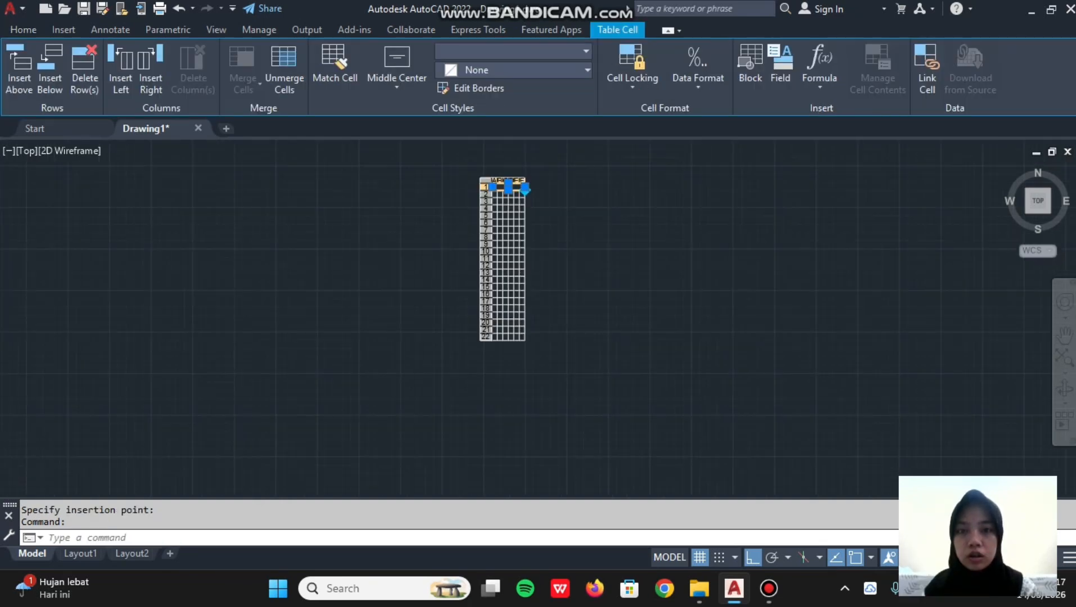
scroll(561, 236, "down", 8)
scroll(486, 270, "up", 7)
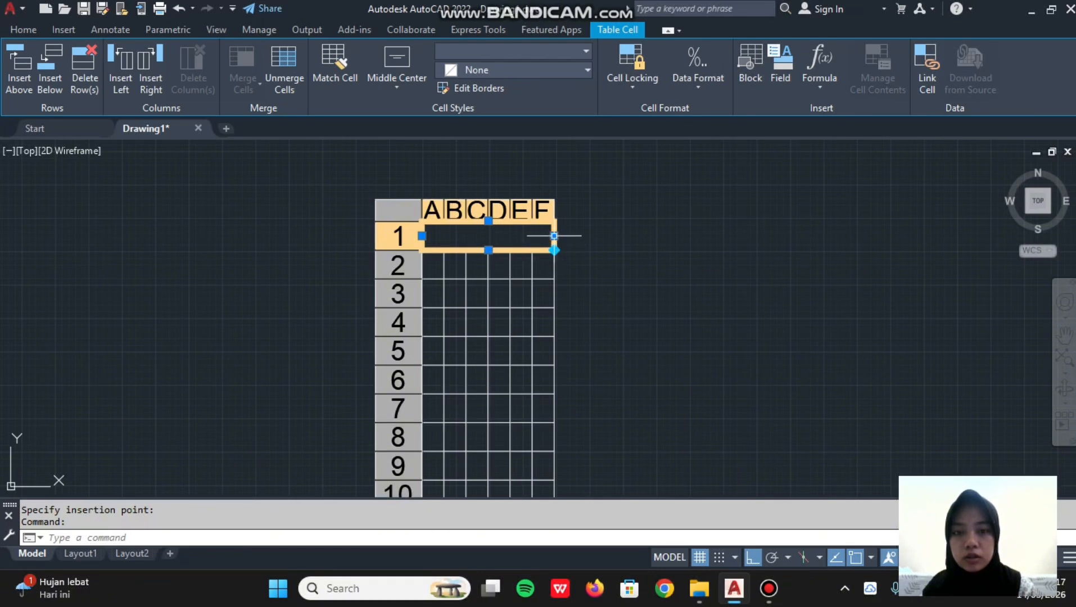
left_click(553, 236)
left_click(799, 253)
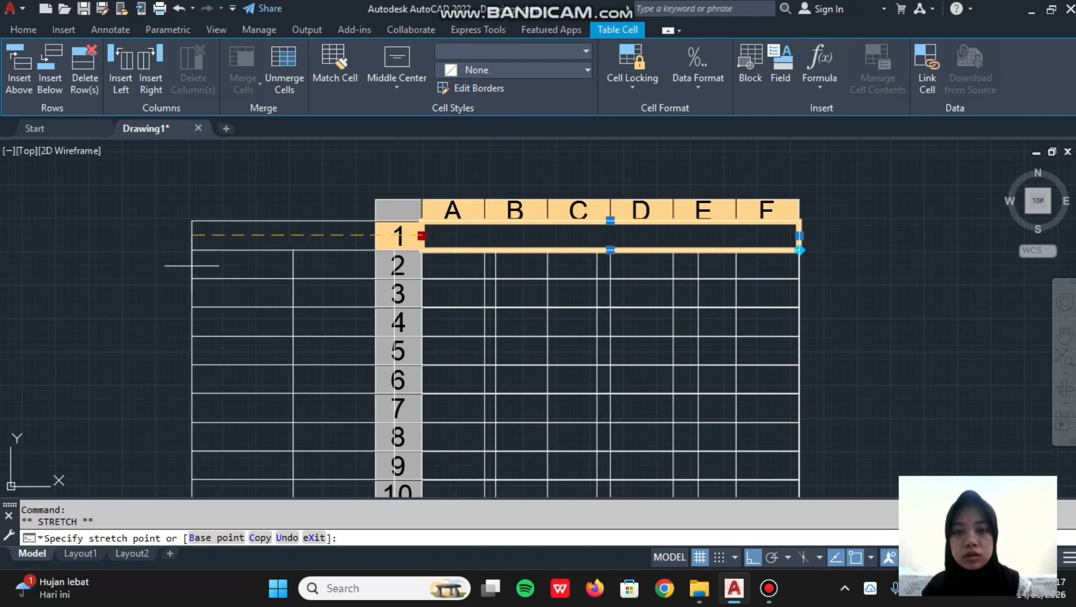
left_click(193, 236)
scroll(444, 301, "down", 3)
middle_click_drag(457, 347, 485, 300)
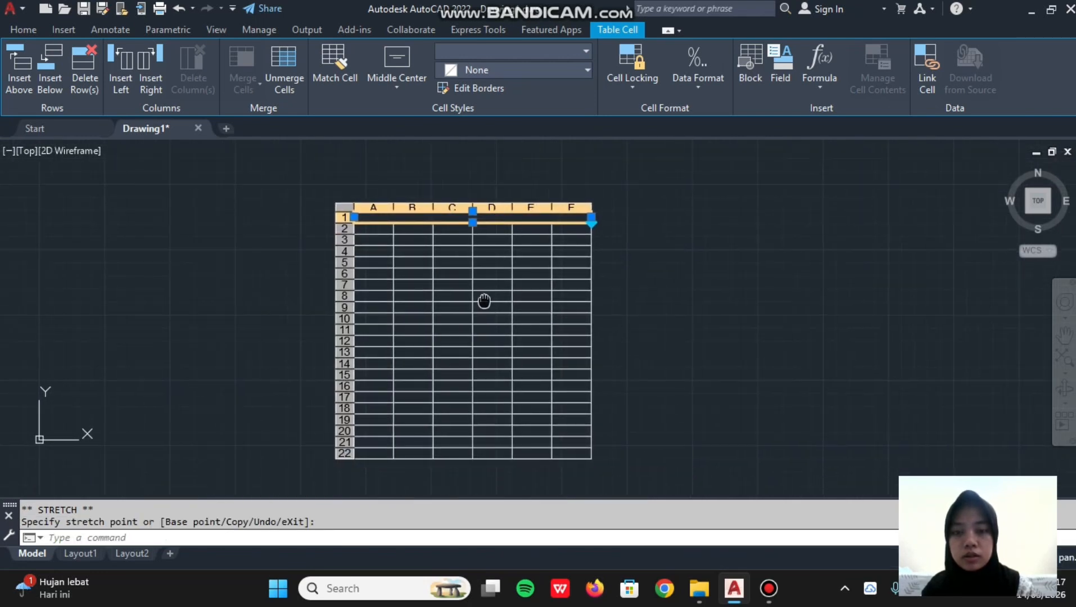
- Try to stretch the title row from the midpoint of its upper edge
scroll(465, 202, "up", 4)
left_click(477, 226)
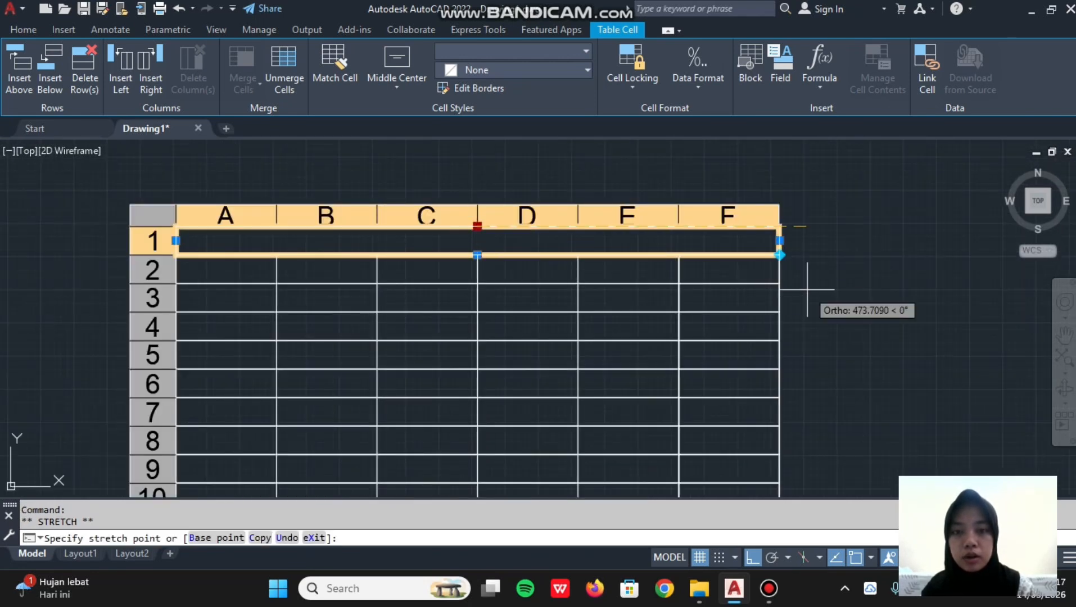
left_click(807, 290)
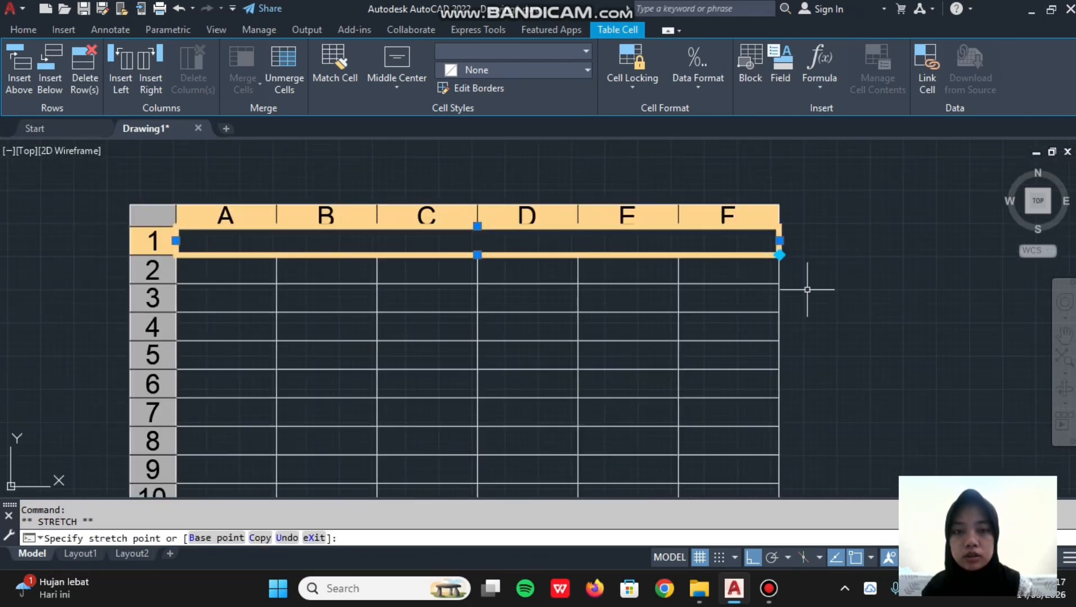
- Stretch the right side of the title cell further outward to widen all six columns, and deselect the table
left_click(779, 254)
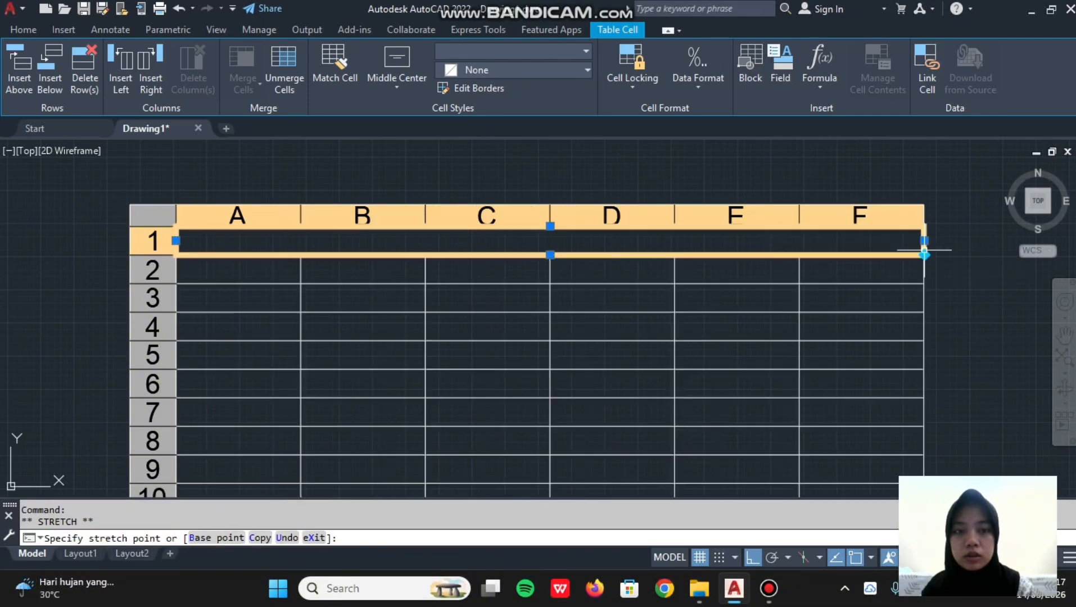
left_click(924, 249)
scroll(533, 404, "down", 3)
middle_click_drag(532, 399, 595, 138)
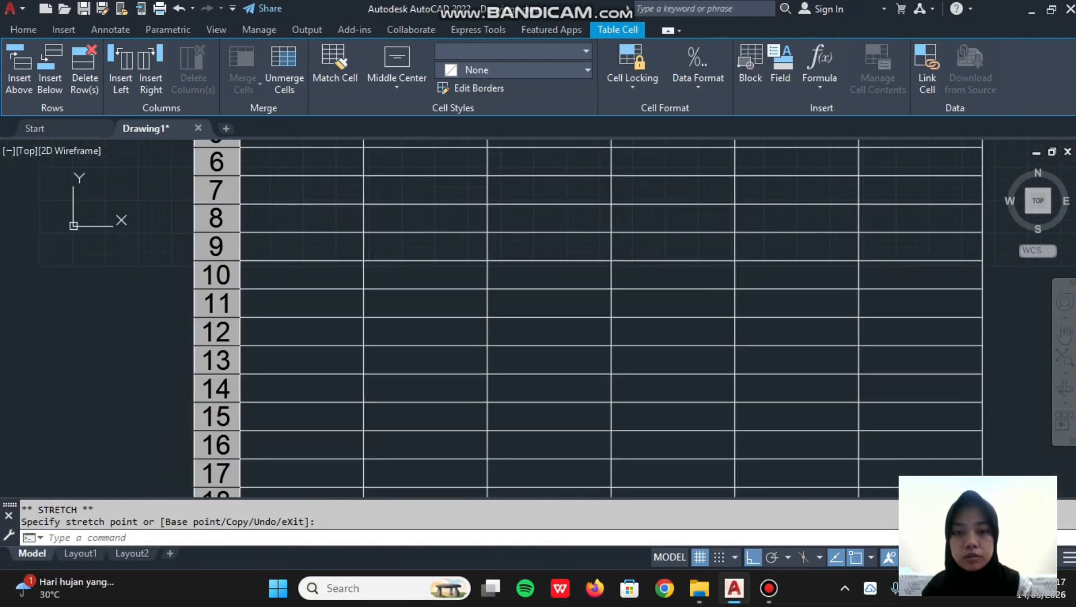
scroll(595, 139, "up", 1)
scroll(301, 292, "down", 4)
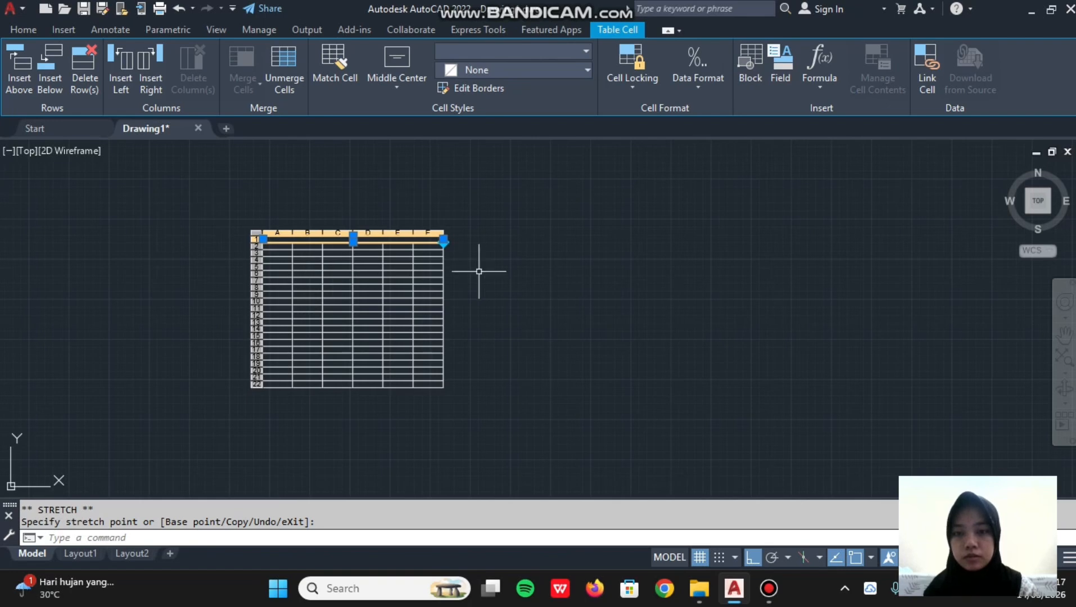
key("Escape")
key("Escape")
key("Escape")
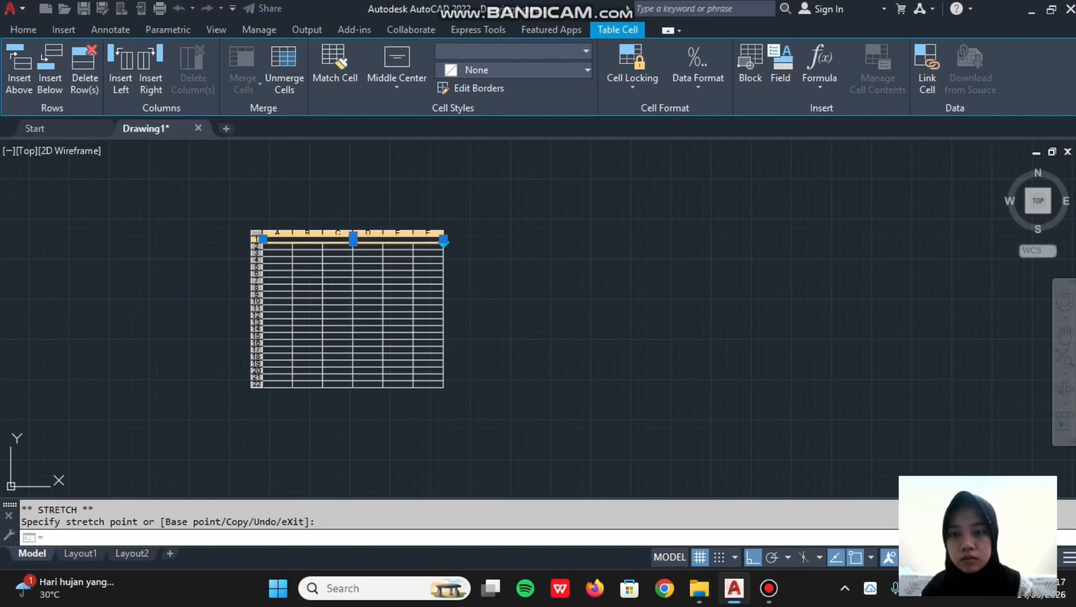
- Enter the title "NILAI MAHASISWA" in the table's merged first row
scroll(323, 281, "up", 2)
middle_click_drag(323, 279, 437, 335)
scroll(436, 324, "up", 2)
left_click(504, 233)
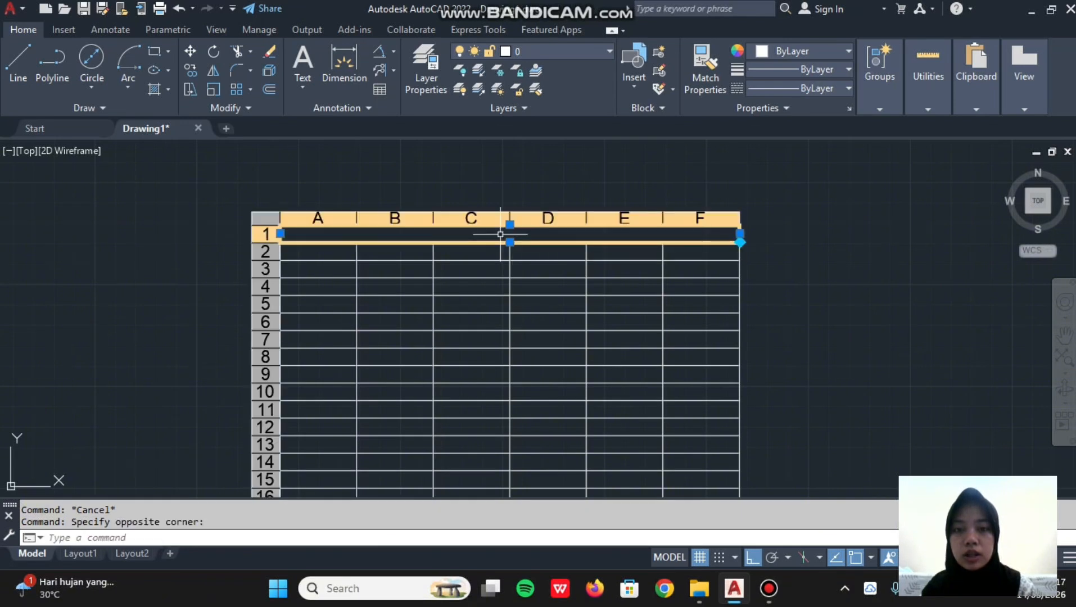
double_click(504, 233)
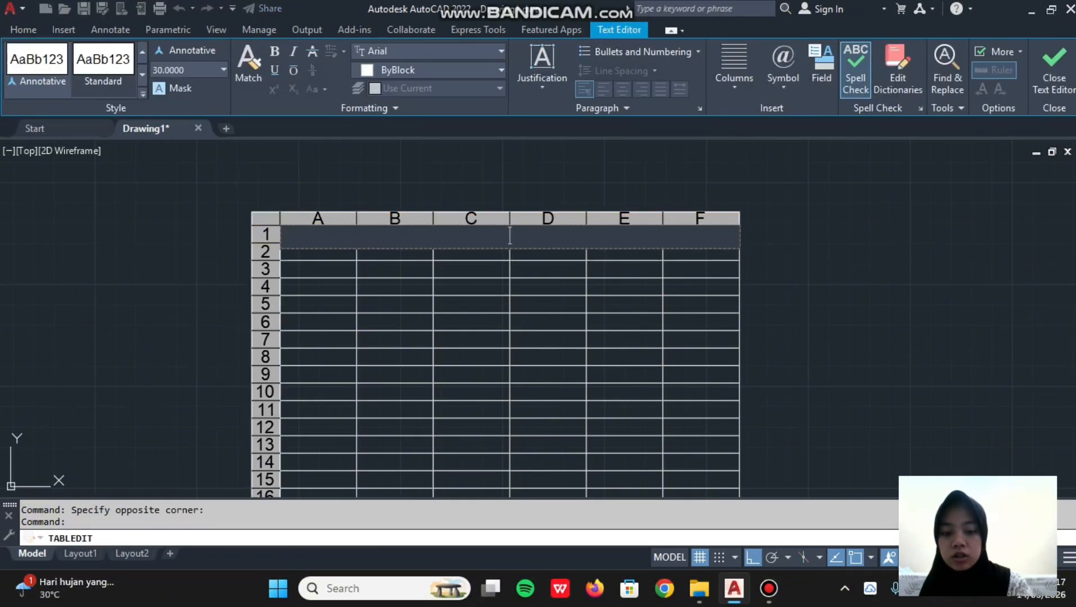
type("NILAI MAHASIS")
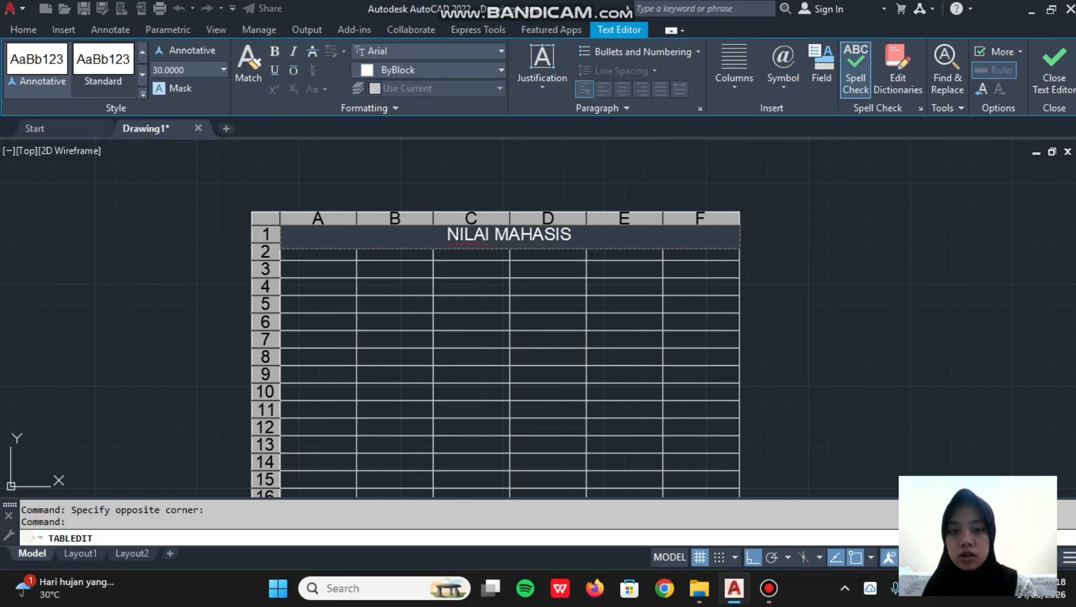
type("Q")
key("BackSpace")
type("WA")
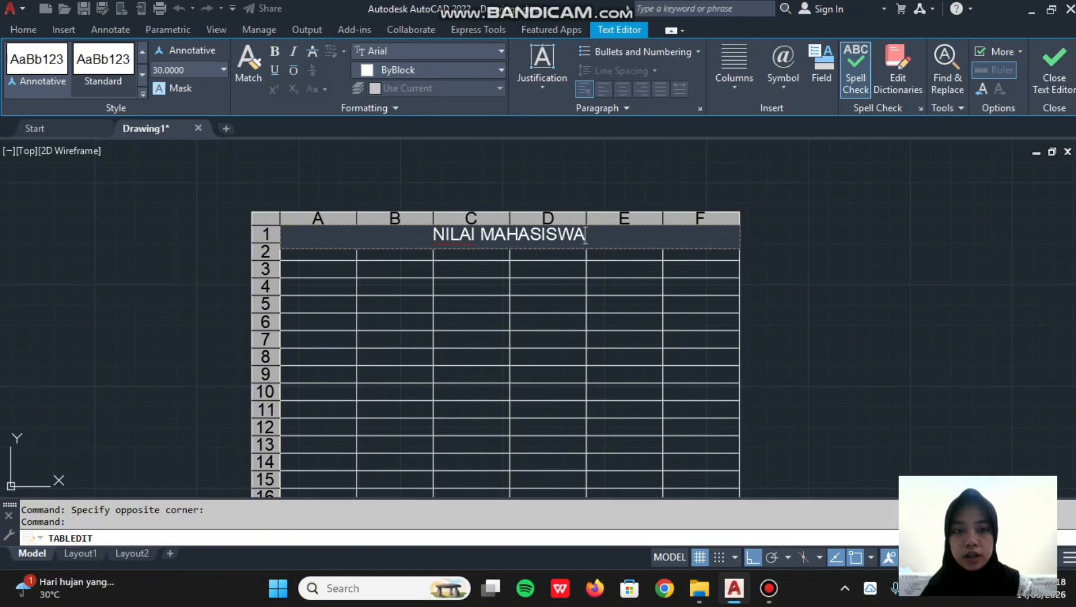
left_click(840, 192)
- Examine the titled table's layout and the empty cells of the row below the title
scroll(396, 362, "down", 2)
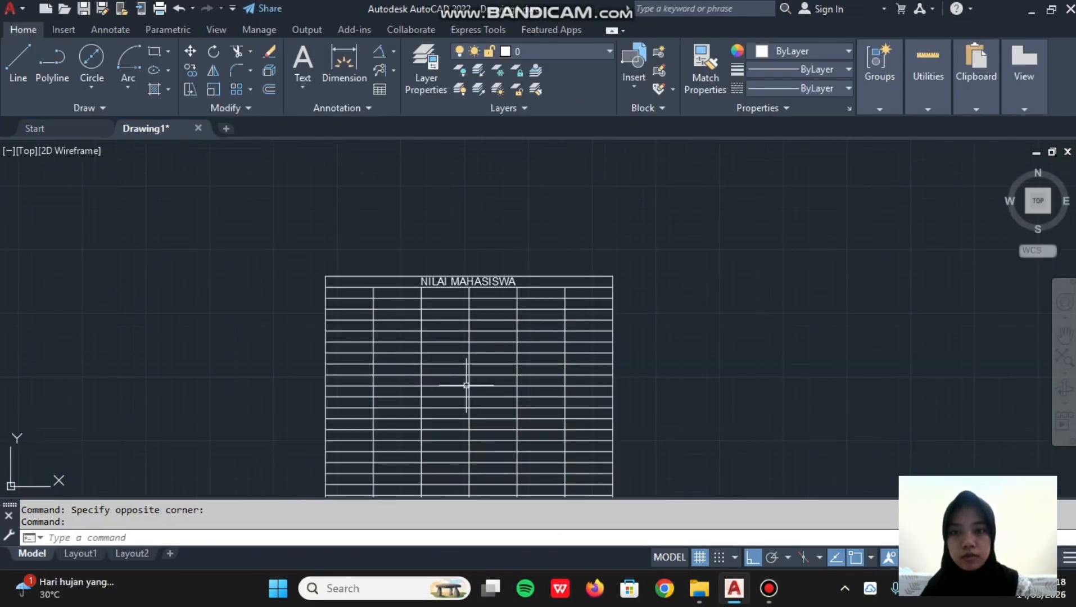
scroll(481, 340, "up", 4)
scroll(586, 245, "down", 2)
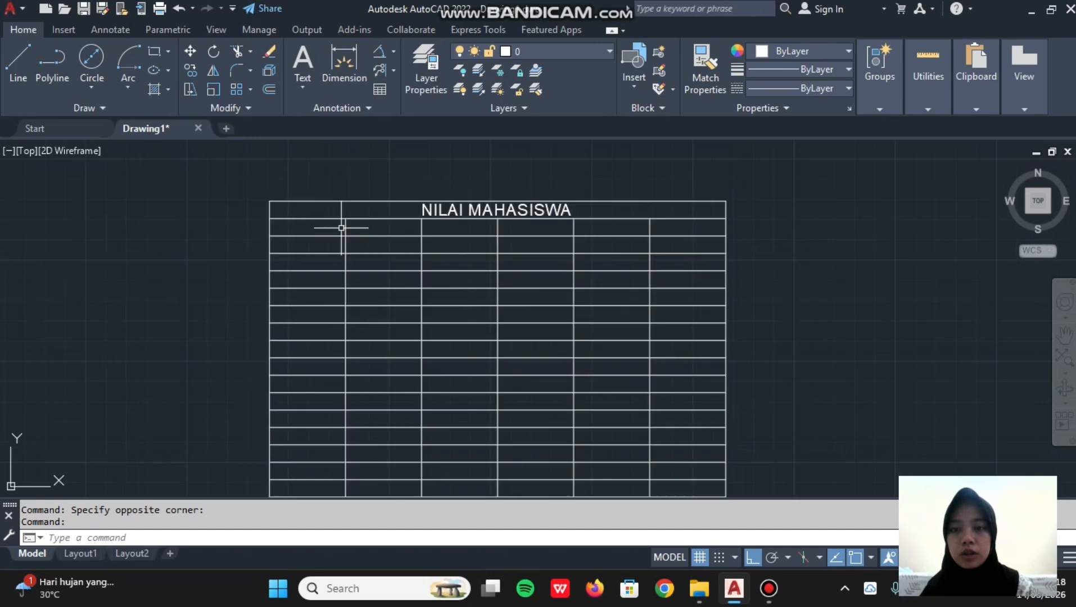
scroll(629, 239, "up", 2)
scroll(629, 239, "up", 2)
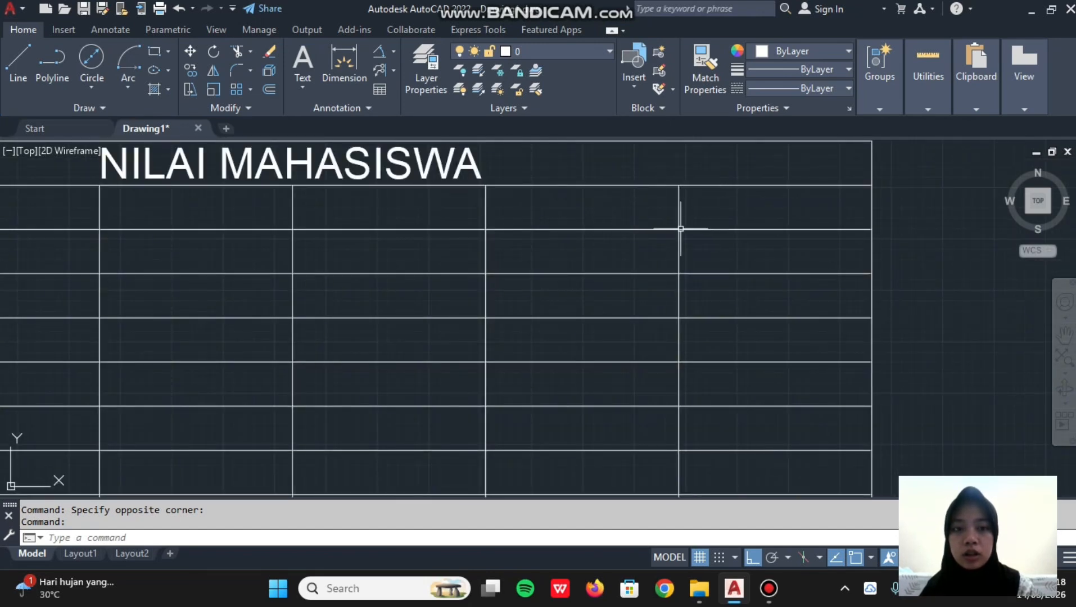
scroll(681, 227, "down", 2)
scroll(683, 237, "down", 5)
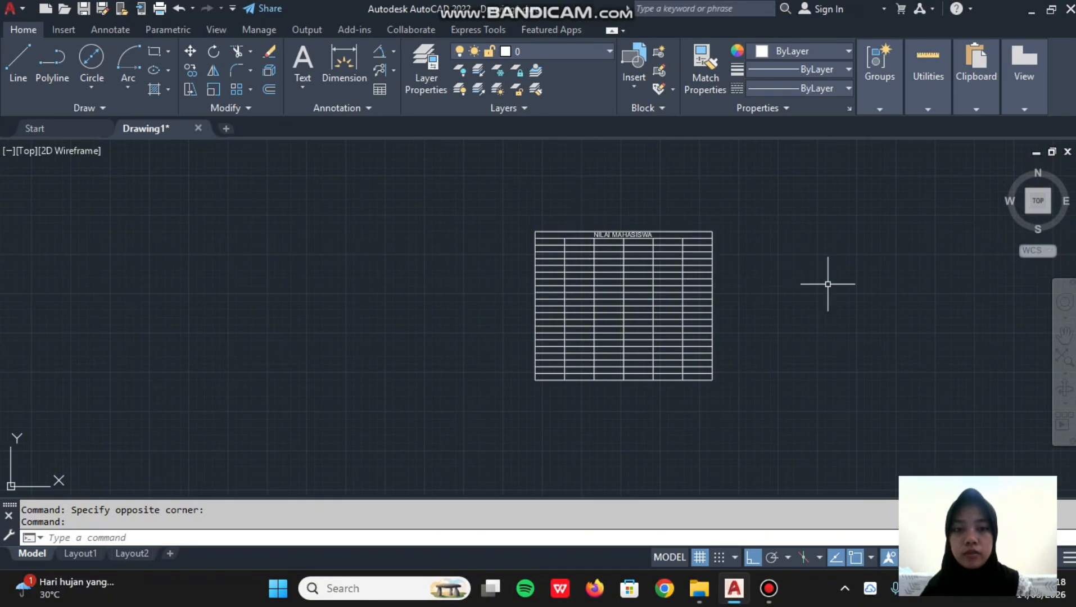
scroll(828, 285, "up", 8)
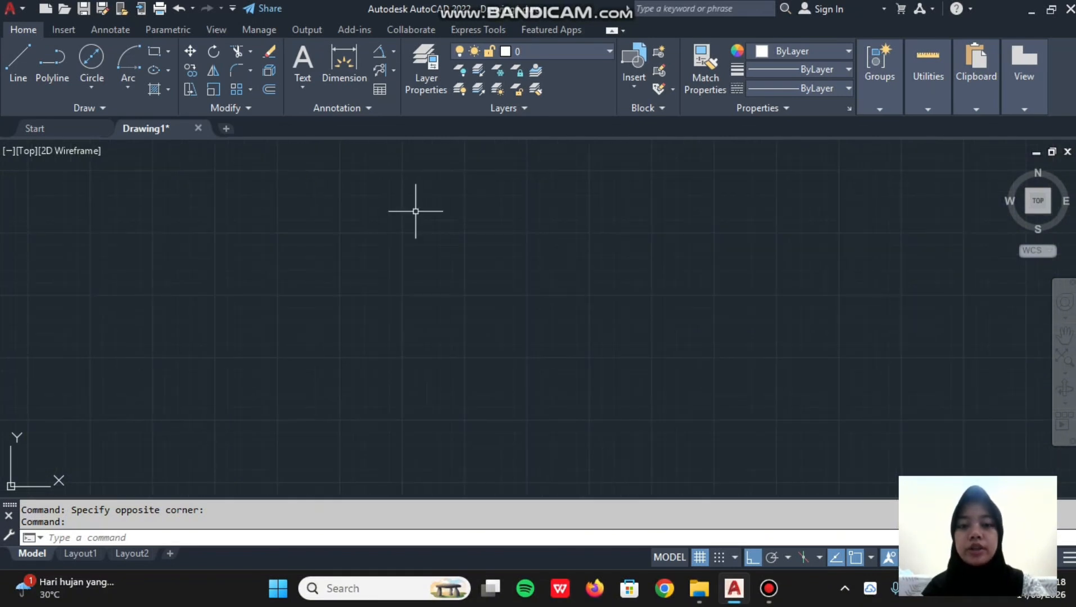